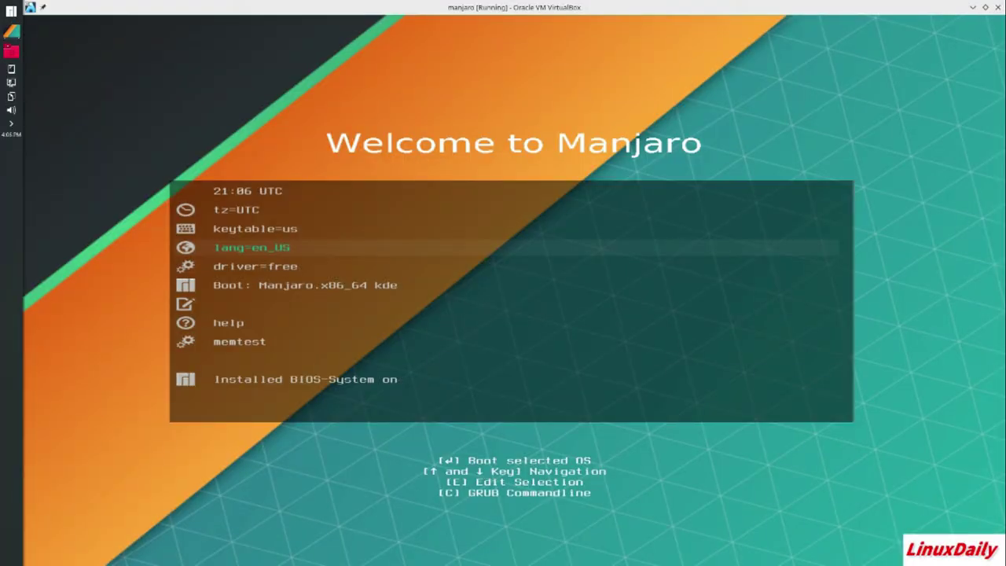
# Step: Leave the driver option on free and boot the Manjaro x86_64 kde live entry
pyautogui.press('Down')
pyautogui.press('Return')
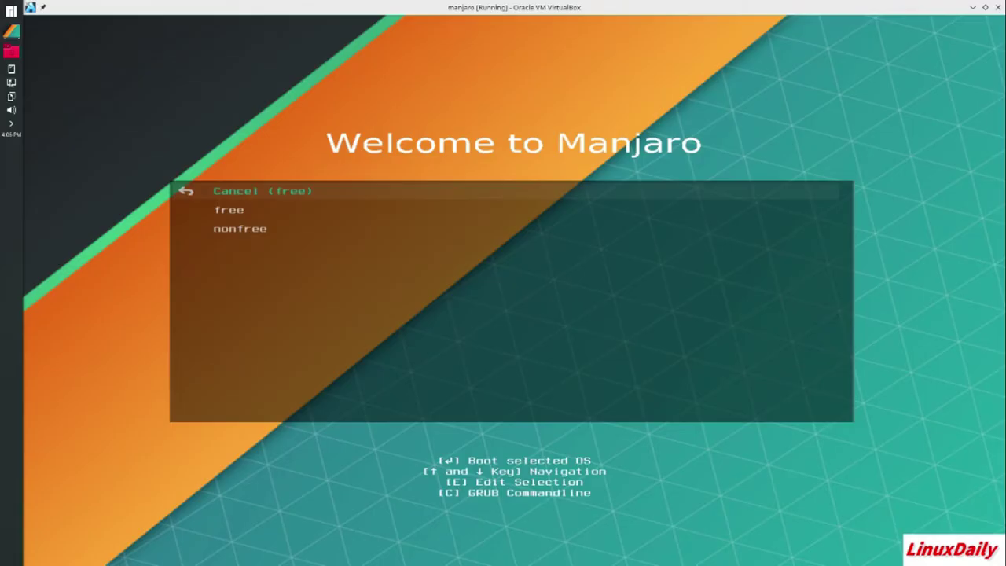
pyautogui.press('Down')
pyautogui.press('Down')
pyautogui.press('Down')
pyautogui.press('Return')
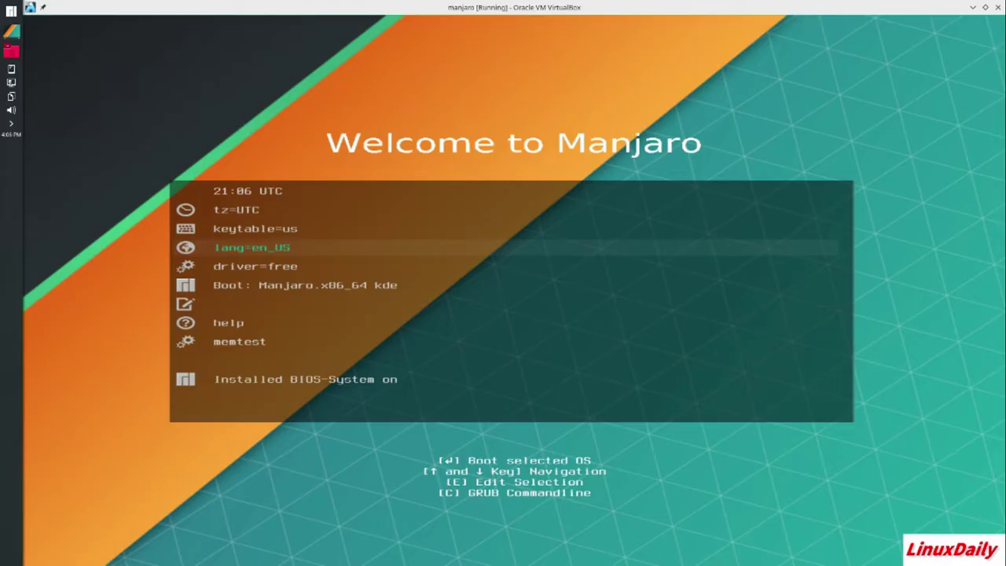
pyautogui.press('Down')
pyautogui.press('Down')
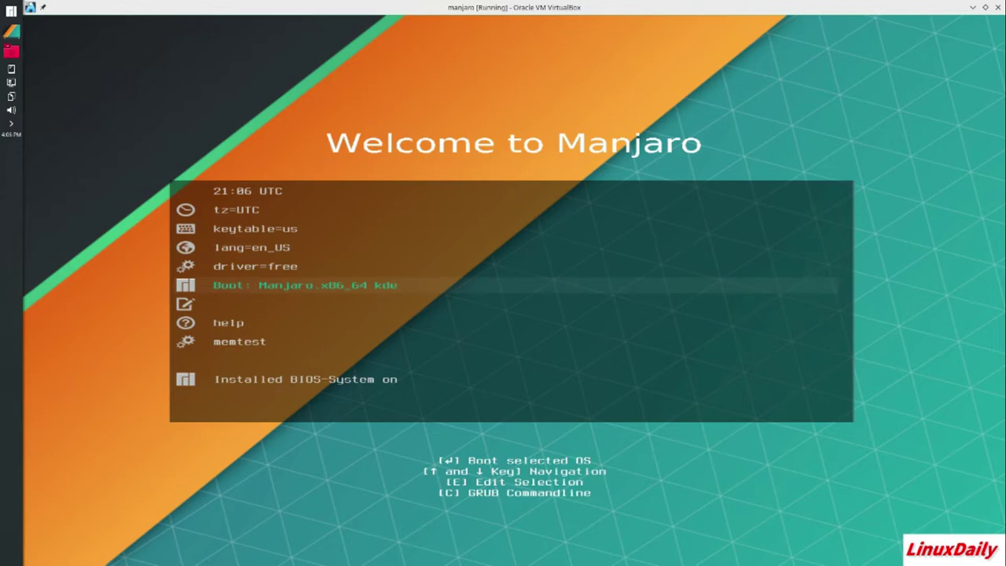
pyautogui.press('Return')
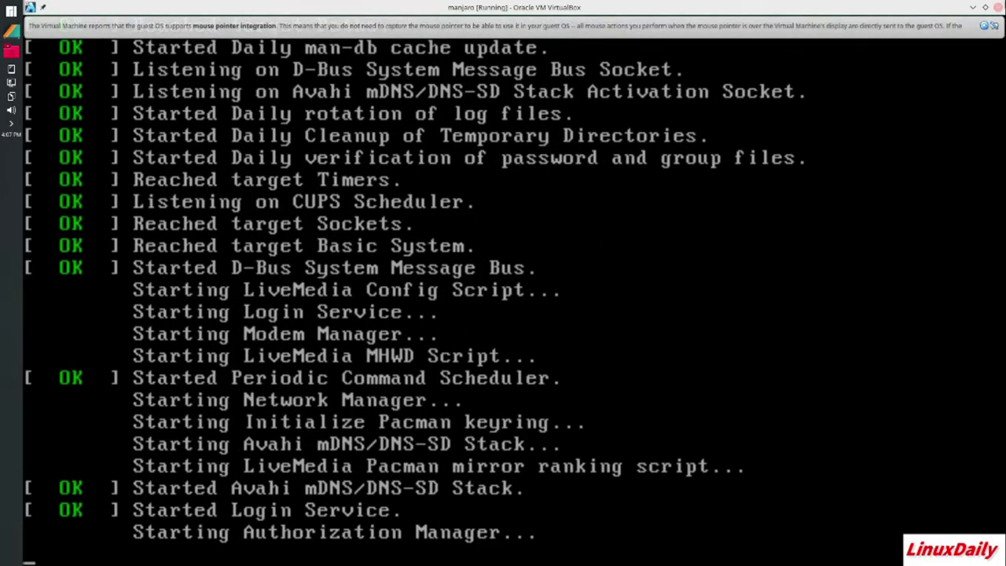
# Step: Dismiss the mouse integration notice and let the live desktop load to Manjaro Hello
pyautogui.click(992, 26)
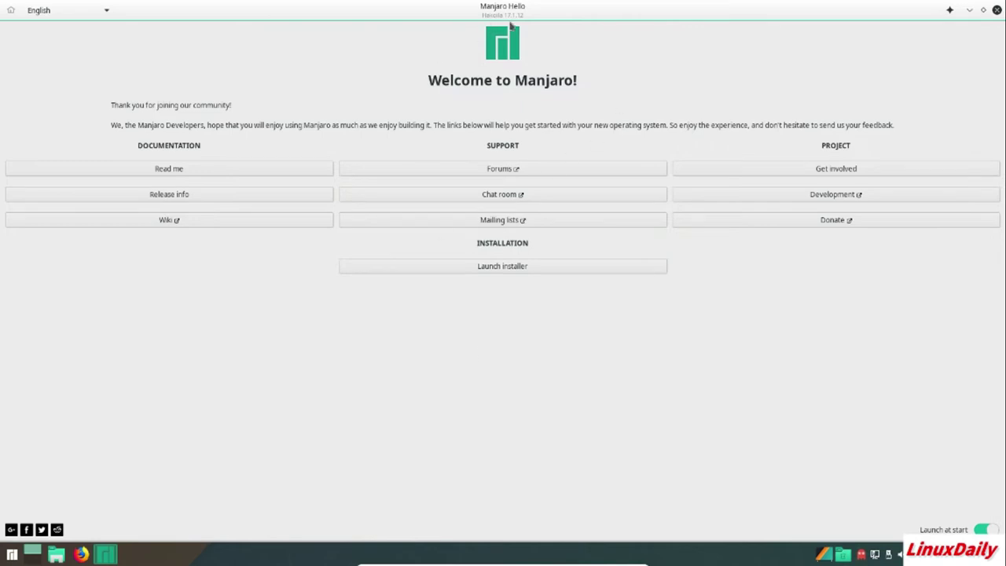
# Step: Close Manjaro Hello and launch the Install Manjaro Linux desktop icon
pyautogui.click(996, 10)
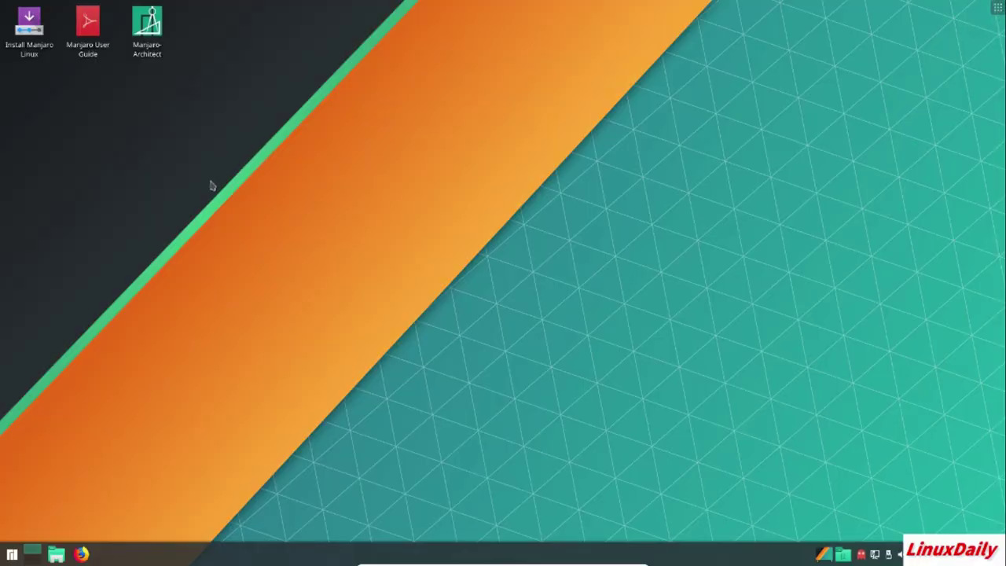
pyautogui.click(30, 30)
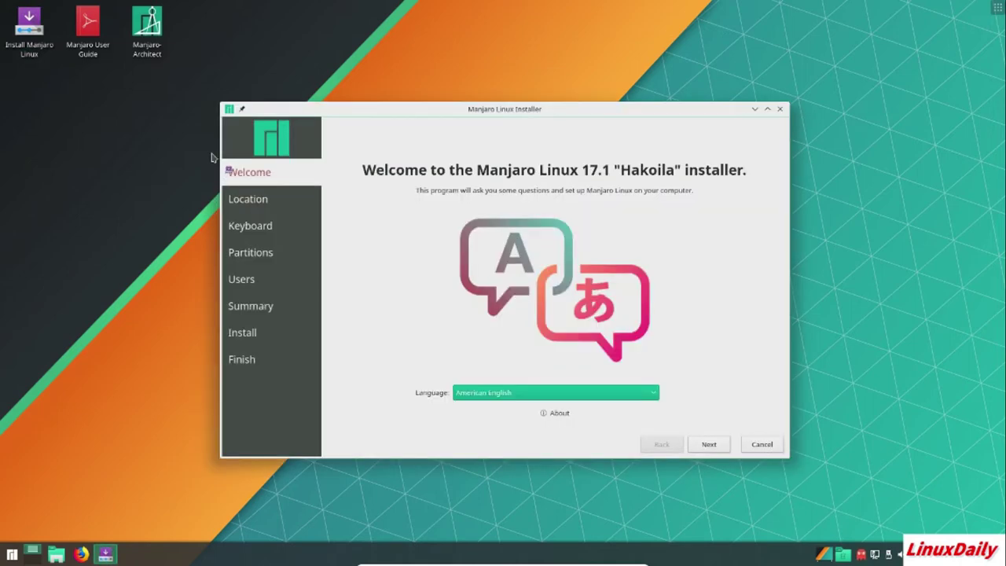
# Step: Accept American English, the New York time zone and the English (US) keyboard, testing it with 'qwerty'
pyautogui.click(713, 445)
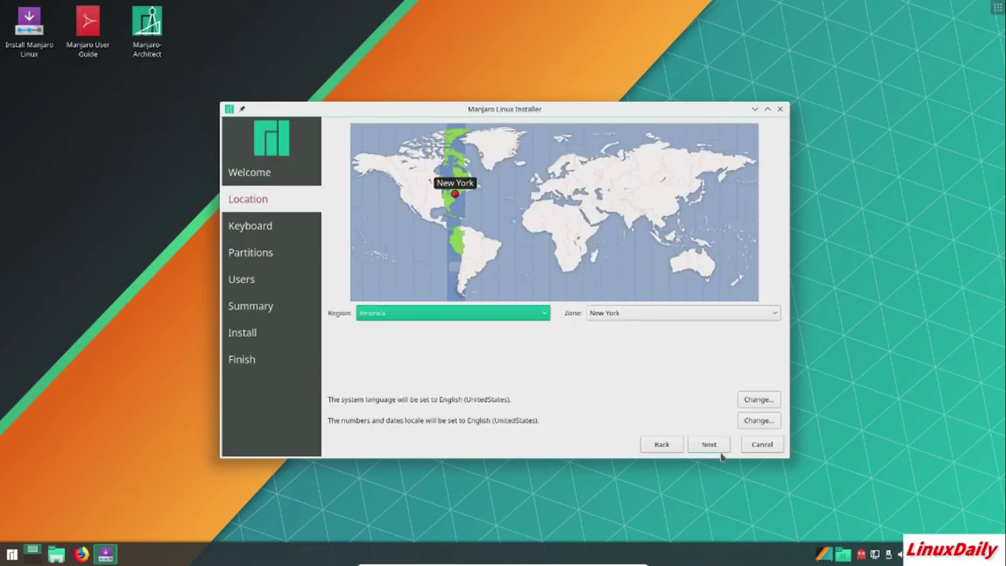
pyautogui.click(711, 447)
pyautogui.click(501, 424)
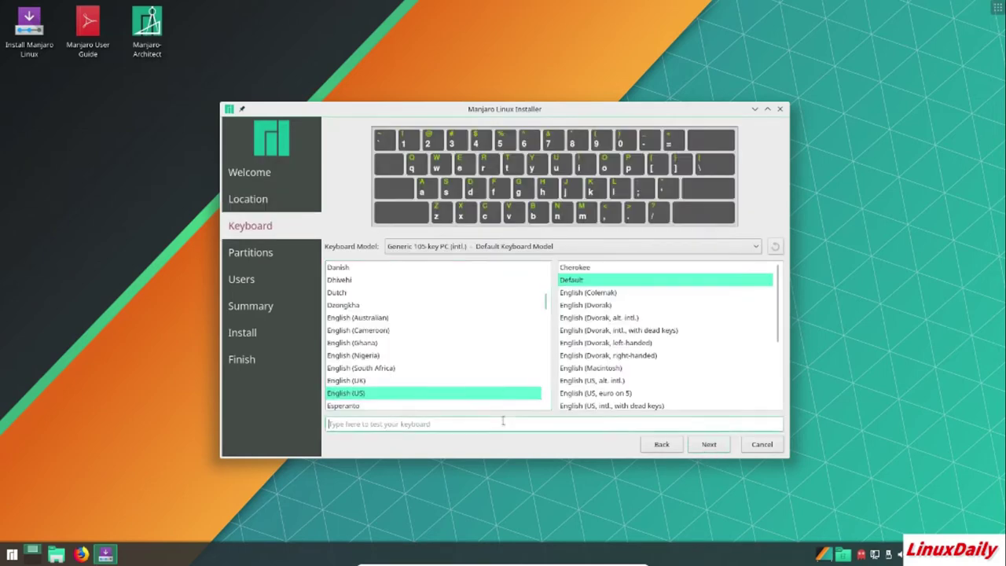
pyautogui.write('qwerty')
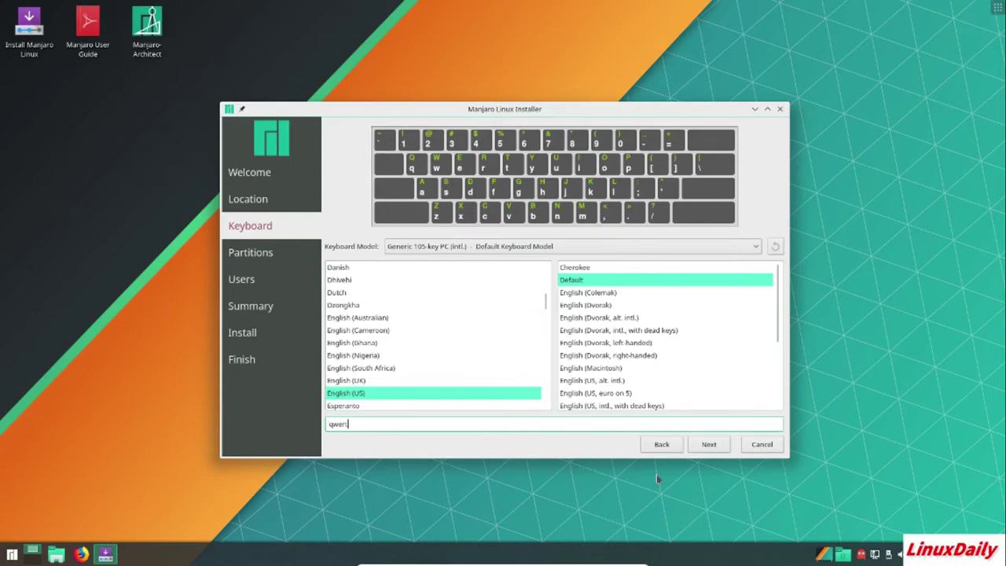
pyautogui.click(709, 444)
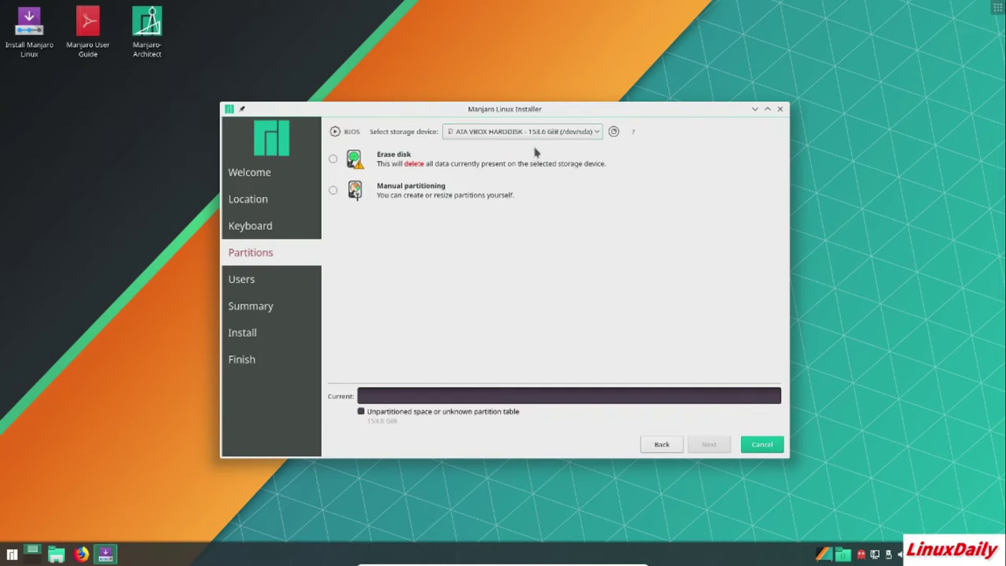
# Step: Choose Erase disk for a 144.8 GiB ext4 partition plus 8.8 GiB swap
pyautogui.click(343, 162)
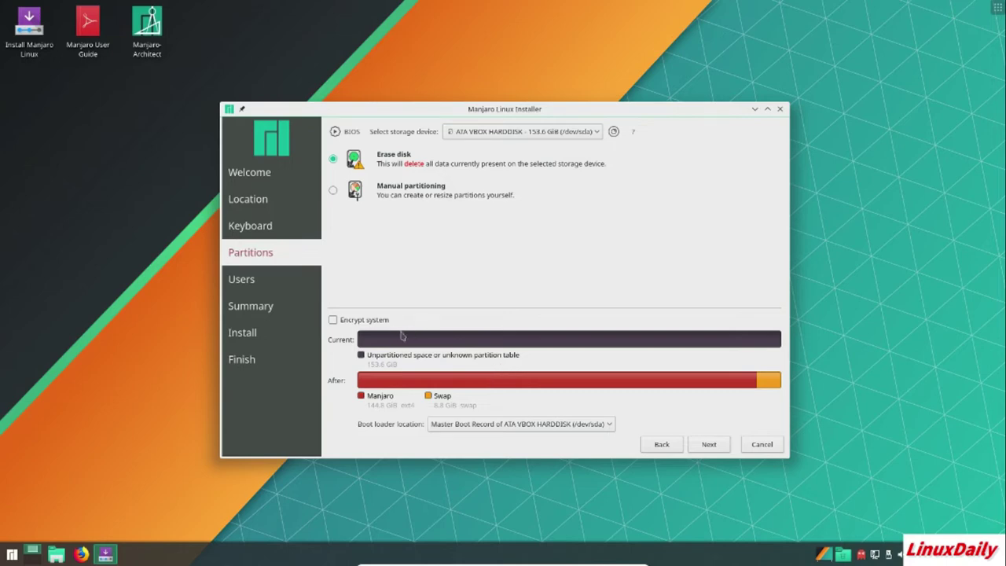
# Step: Enter the user's full name, keeping the generated login and computer names
pyautogui.click(715, 447)
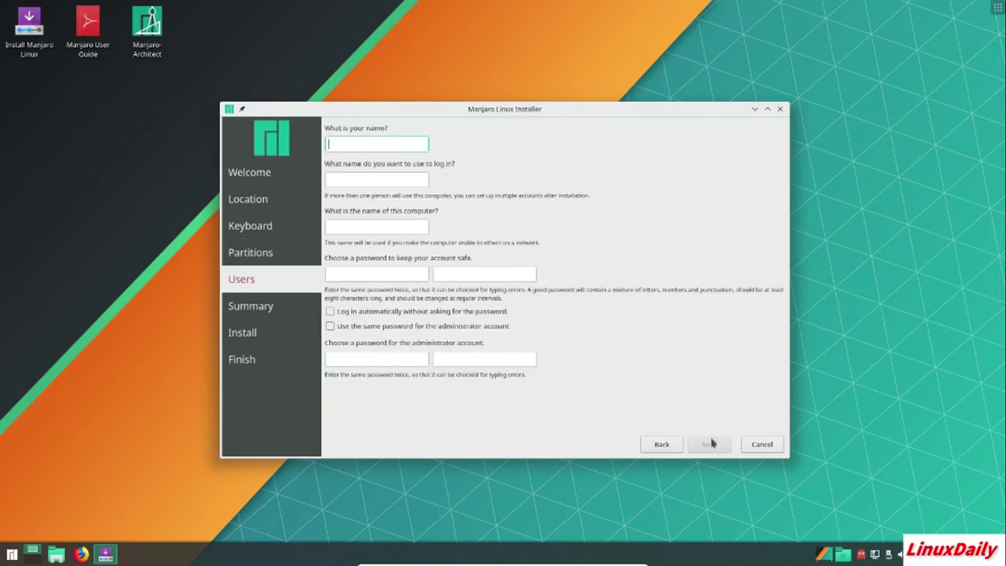
pyautogui.write('Linux')
pyautogui.press('BackSpace')
pyautogui.write('x')
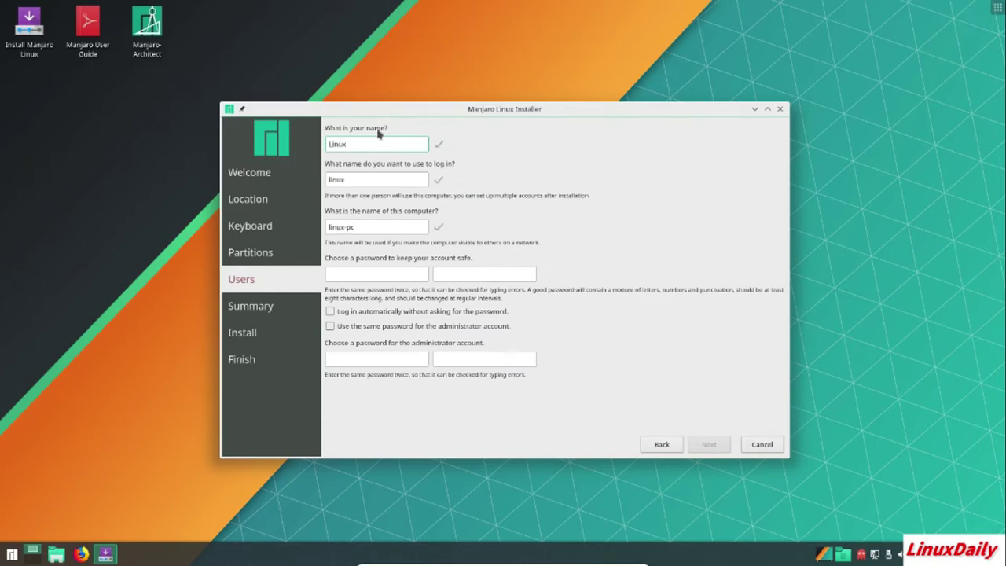
pyautogui.write('Daily')
pyautogui.tripleClick(392, 226)
pyautogui.click(392, 226)
pyautogui.press('Tab')
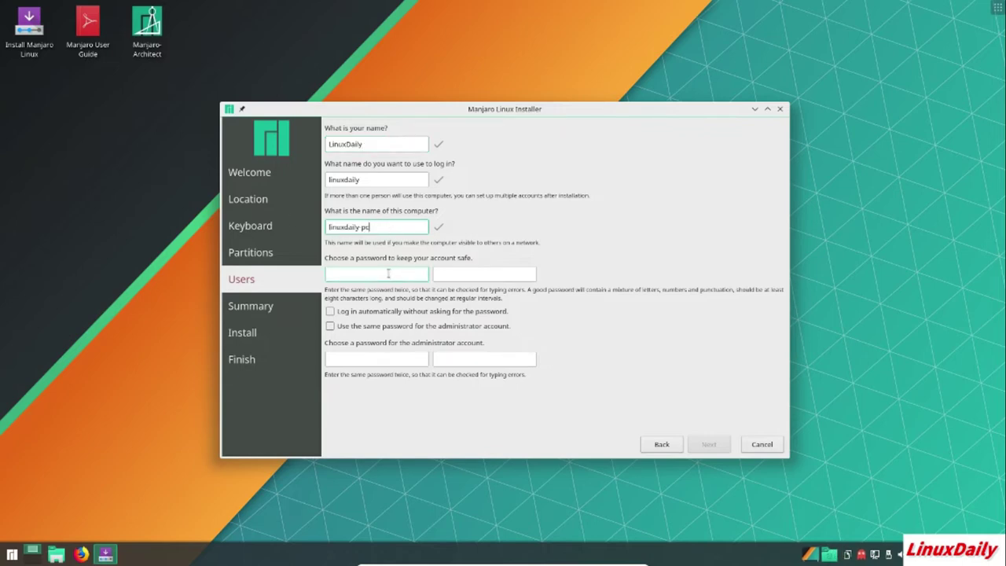
# Step: Enter matching user and administrator passwords and proceed to the installation summary
pyautogui.click(377, 272)
pyautogui.press('Tab')
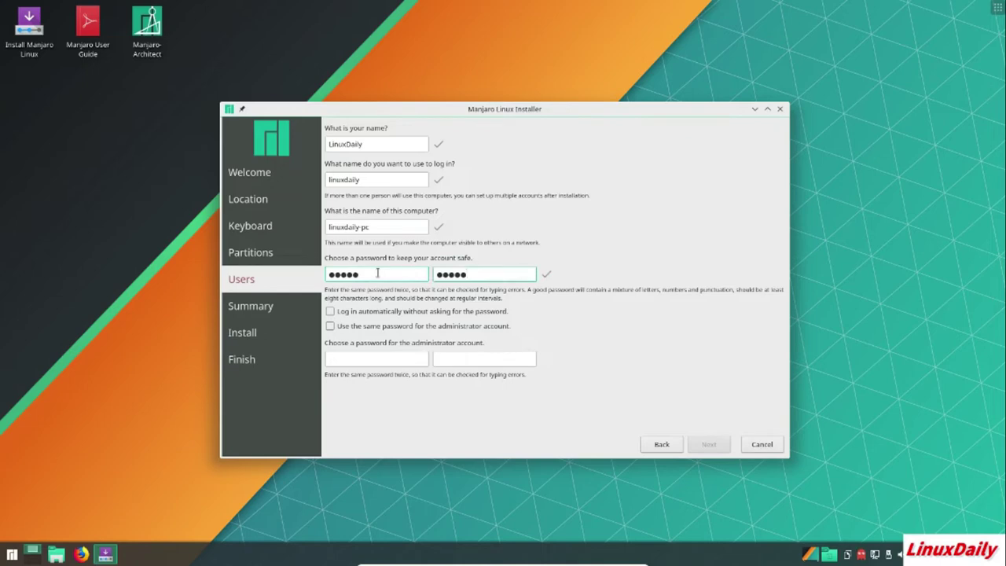
pyautogui.click(398, 360)
pyautogui.press('Tab')
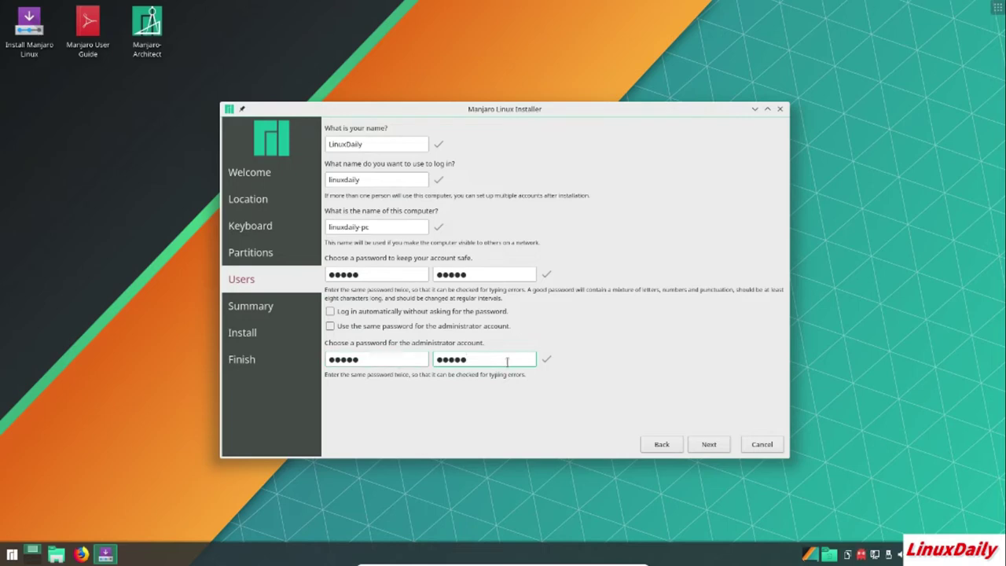
pyautogui.click(709, 445)
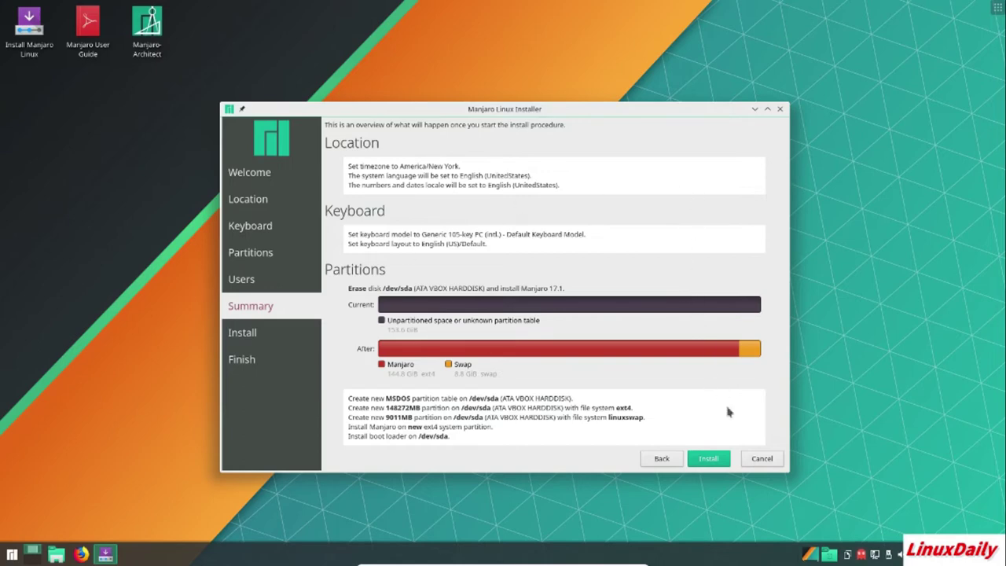
# Step: Start installing Manjaro Linux 17.1 to /dev/sda and confirm the disk changes with Install now
pyautogui.click(717, 460)
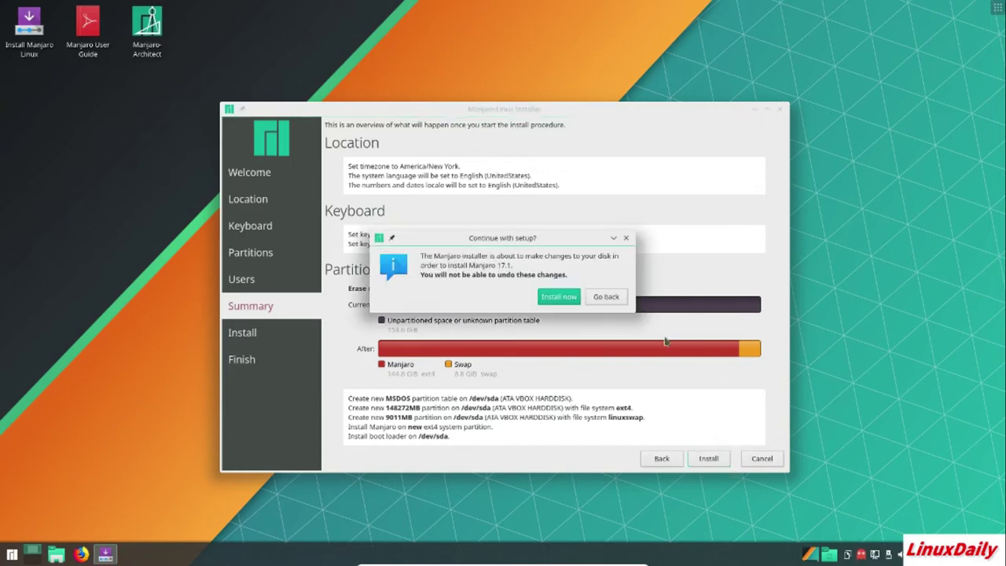
pyautogui.click(559, 297)
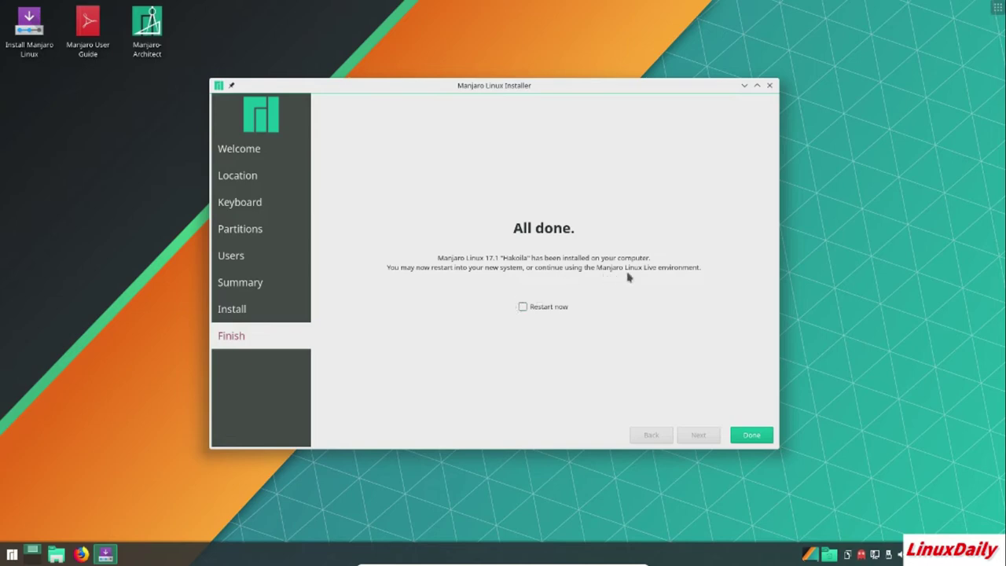
# Step: Enable Restart now and finish the installer to reboot the VM
pyautogui.click(546, 309)
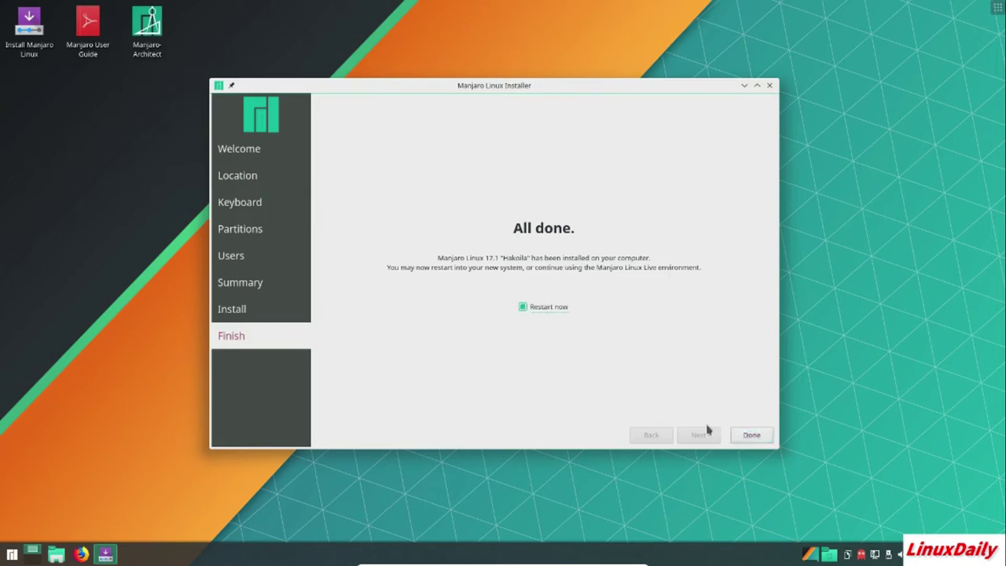
pyautogui.click(752, 434)
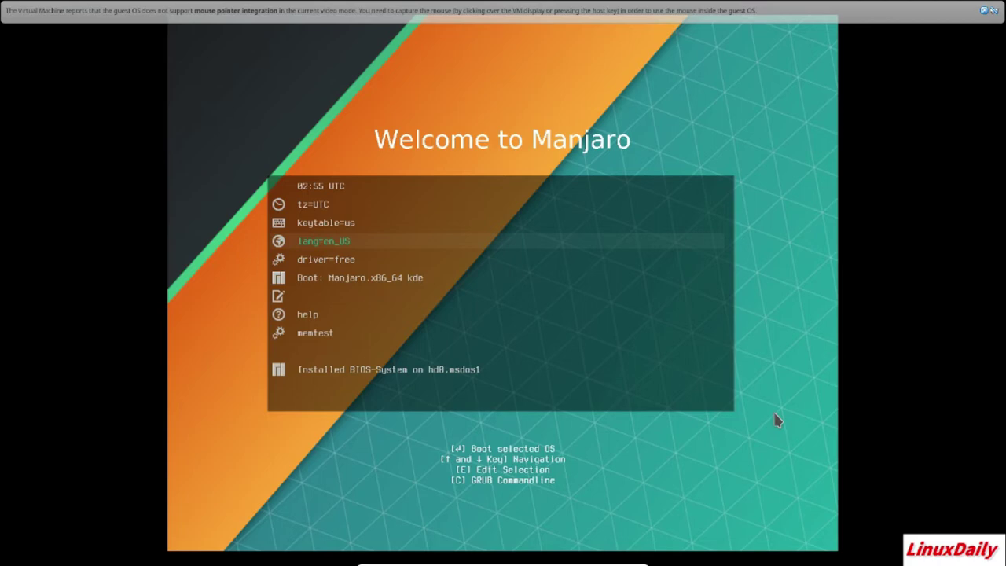
# Step: Boot Installed BIOS-System on hd0,msdos1, then choose Manjaro Linux in GRUB
pyautogui.press('Down')
pyautogui.press('Down')
pyautogui.press('Down')
pyautogui.press('Down')
pyautogui.press('Down')
pyautogui.press('Down')
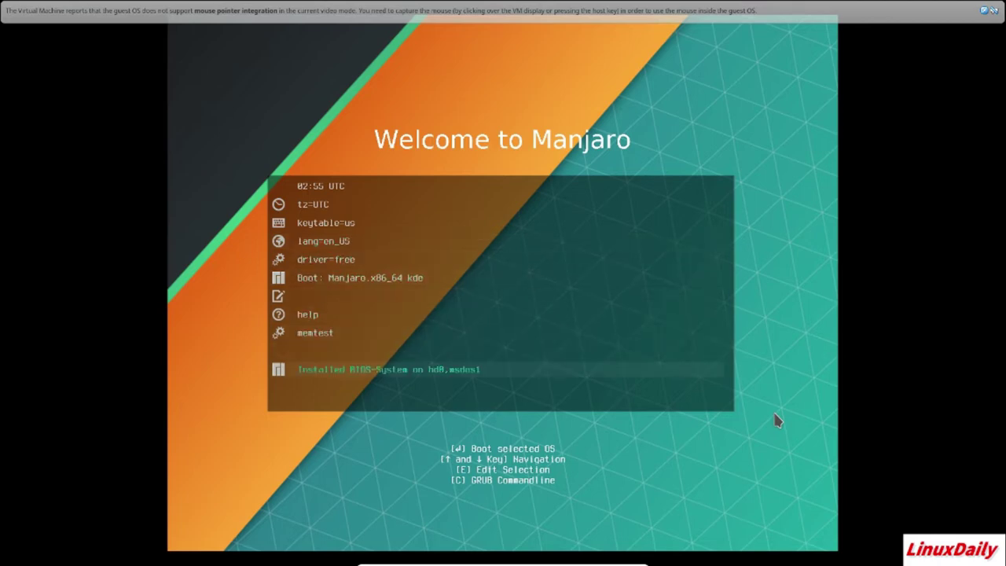
pyautogui.press('Return')
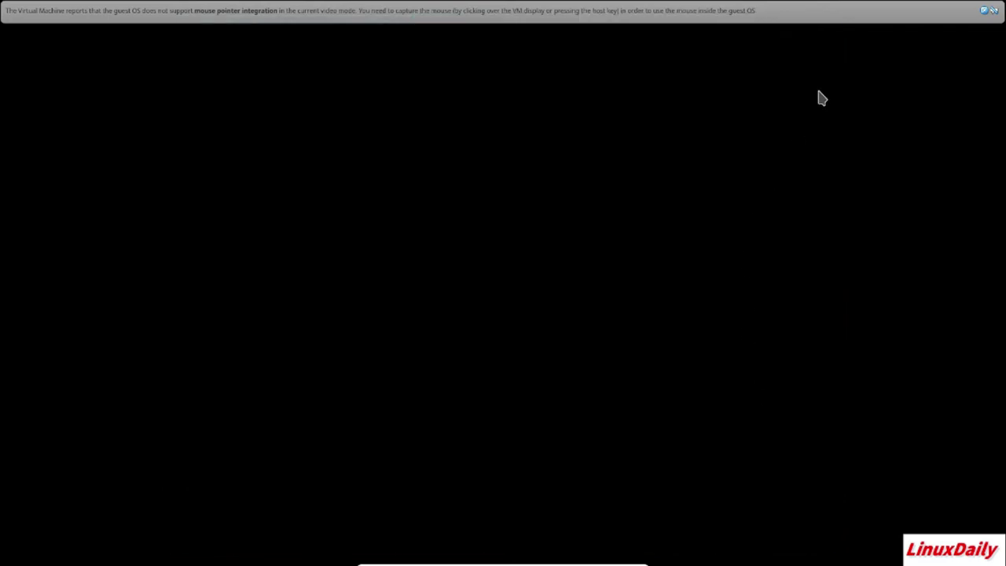
pyautogui.click(984, 12)
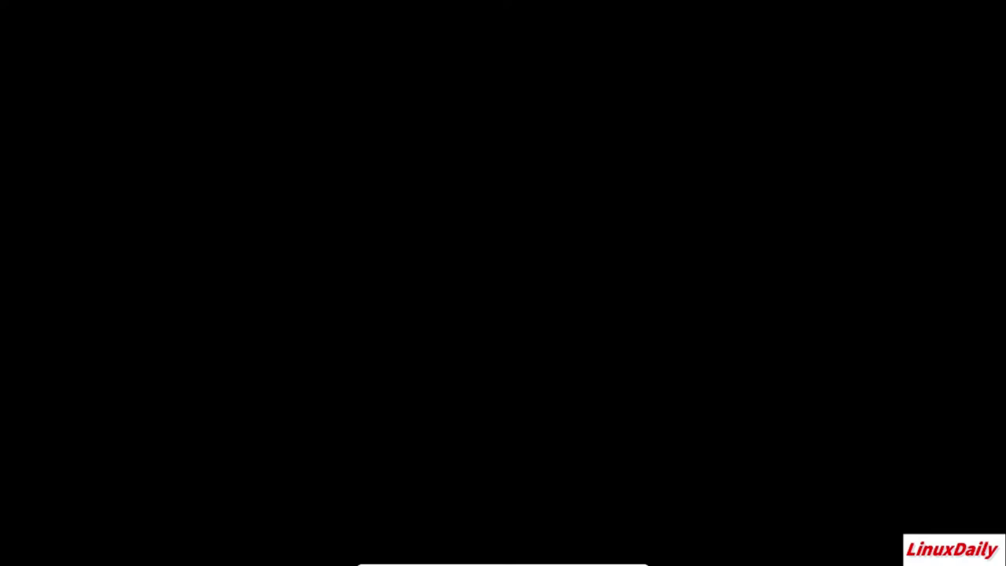
pyautogui.press('Up')
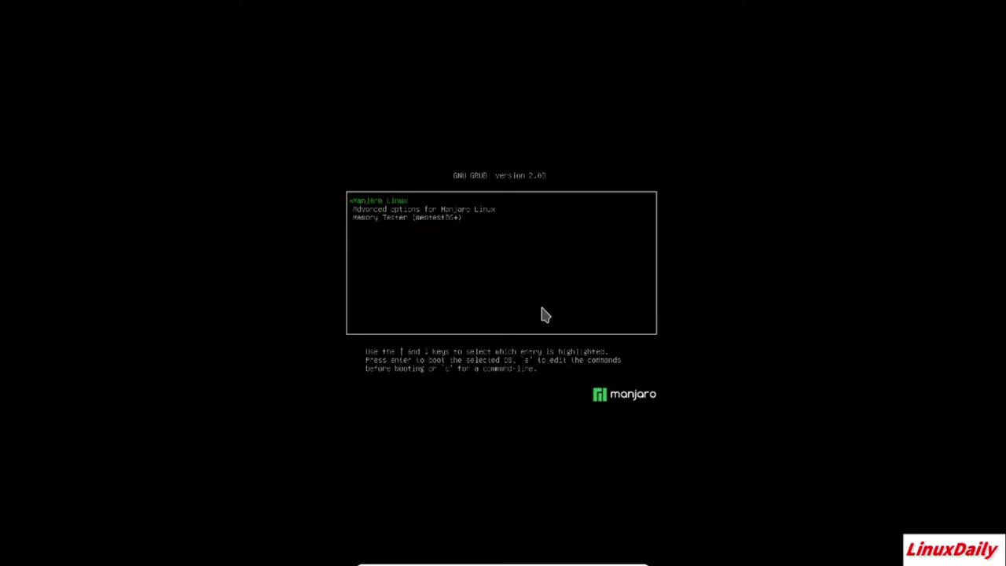
pyautogui.press('Down')
pyautogui.press('Down')
pyautogui.press('Up')
pyautogui.press('Up')
pyautogui.press('Return')
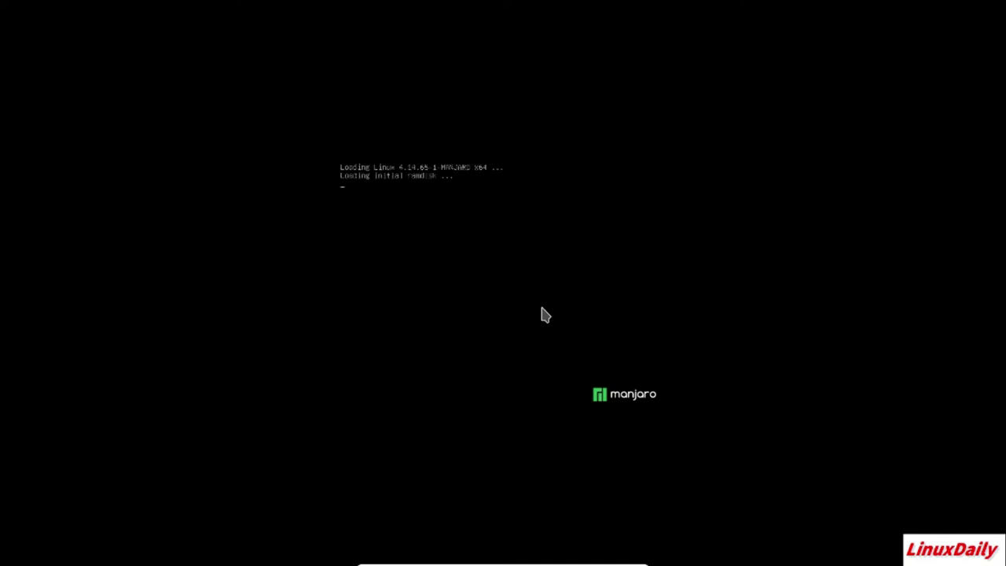
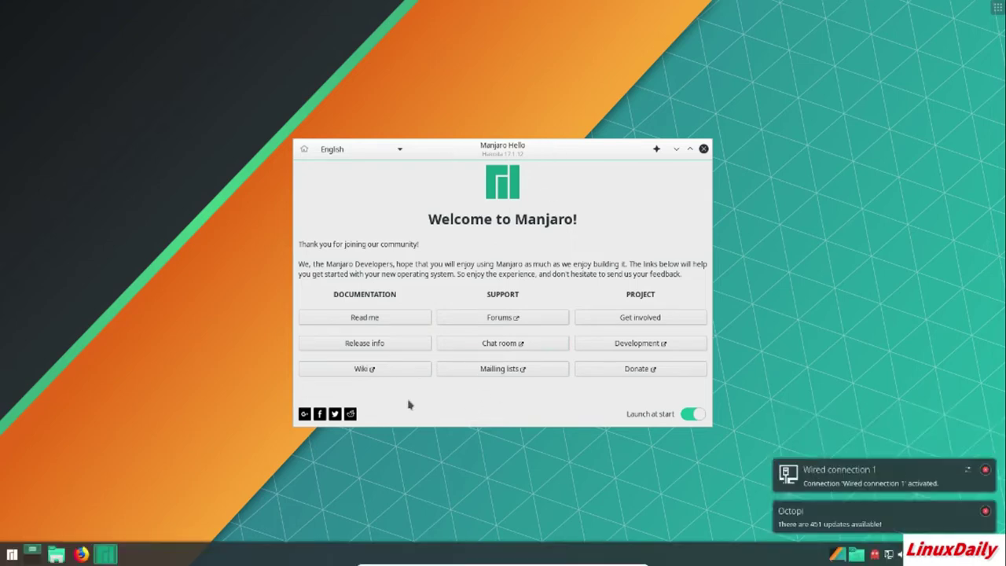
# Step: Close the Manjaro Hello welcome window
pyautogui.click(703, 148)
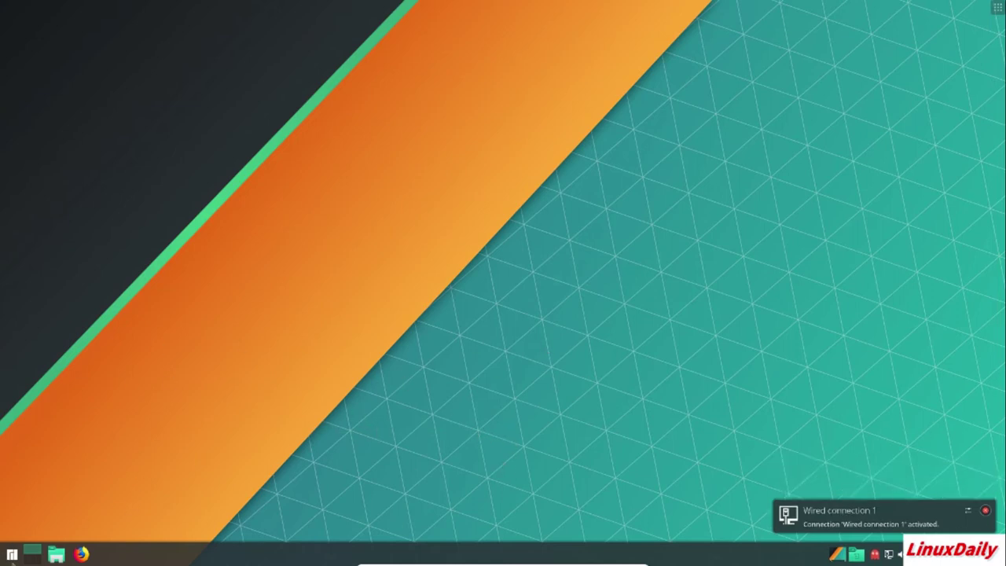
# Step: Open the application launcher and browse the Development category
pyautogui.click(12, 554)
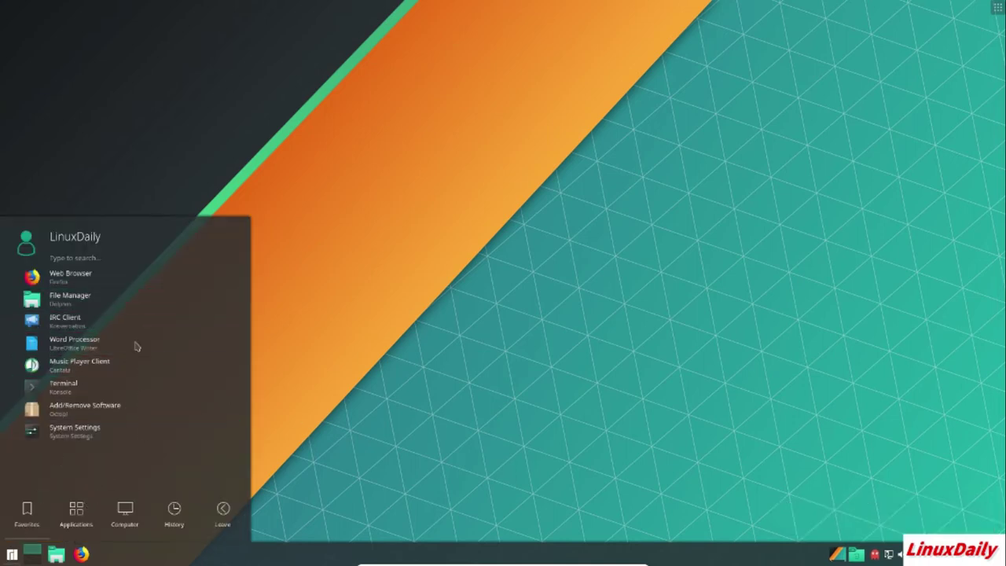
pyautogui.scroll(-3, 162, 333)
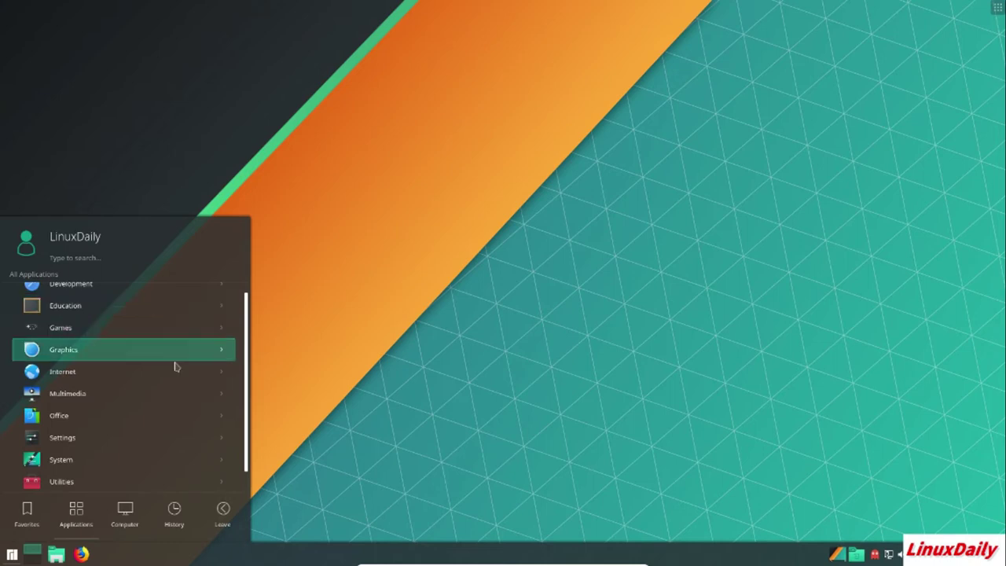
pyautogui.scroll(1, 175, 364)
pyautogui.click(168, 293)
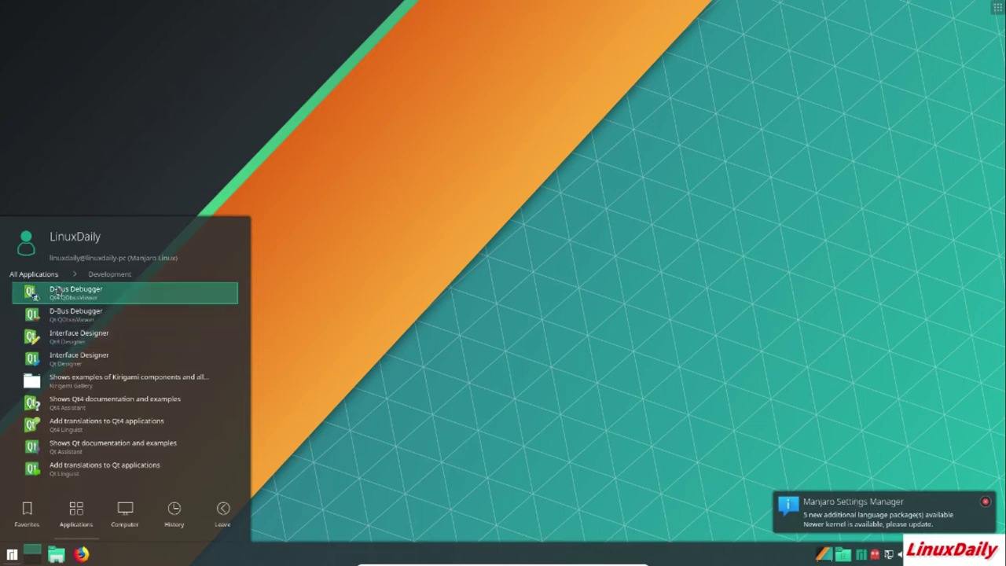
pyautogui.click(33, 274)
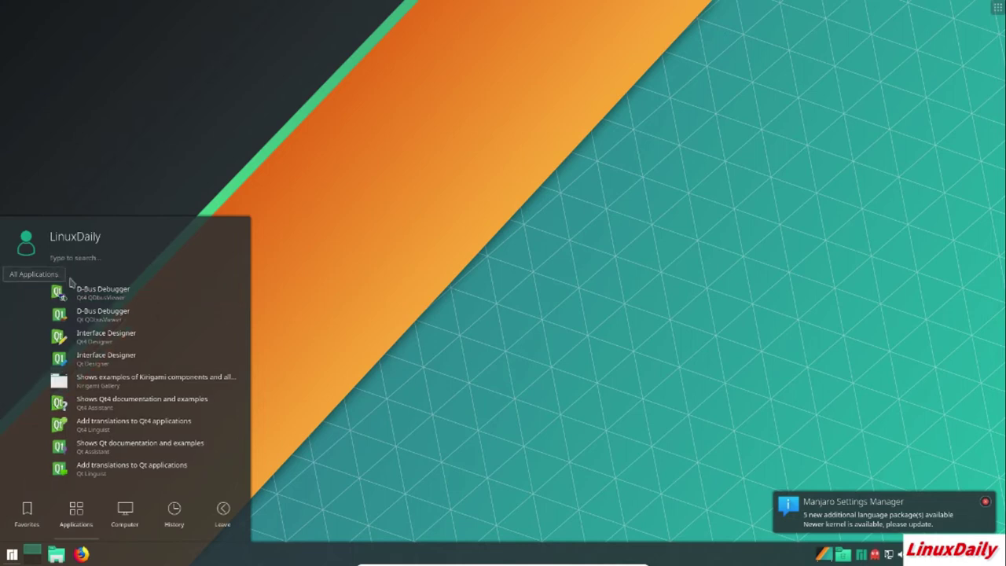
# Step: Browse Education's Mathematics and Science subcategories, then open Games
pyautogui.click(110, 322)
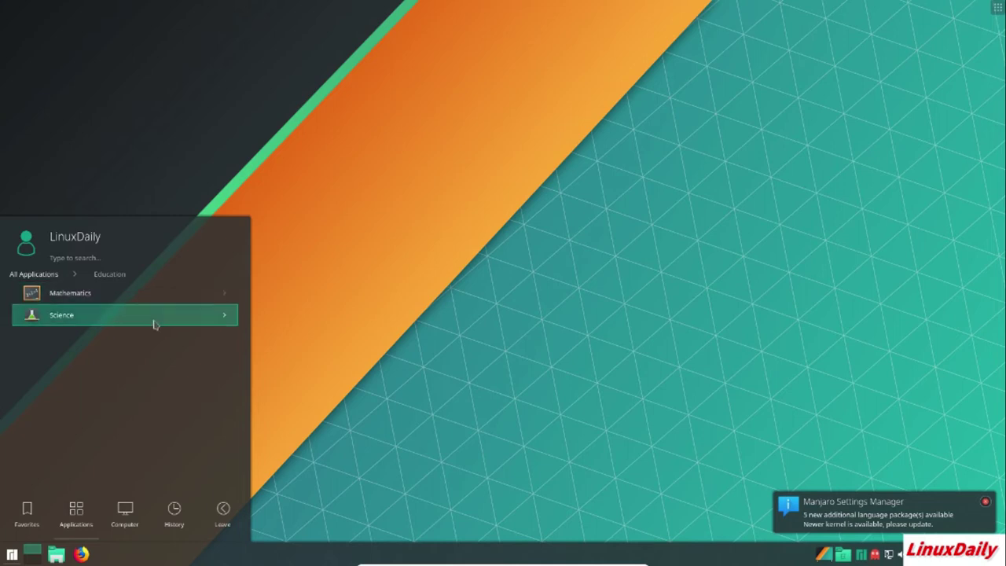
pyautogui.click(144, 296)
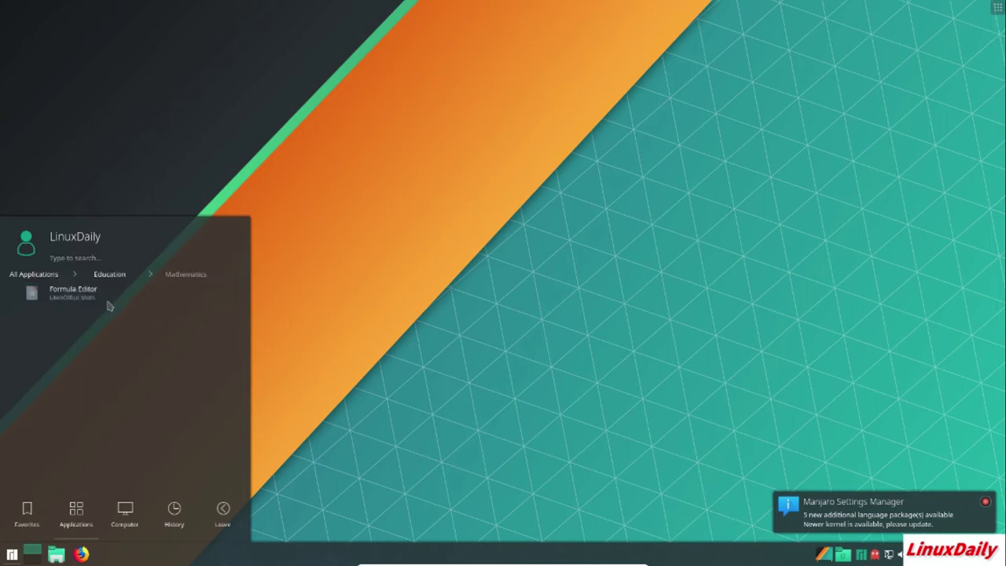
pyautogui.click(109, 273)
pyautogui.click(134, 318)
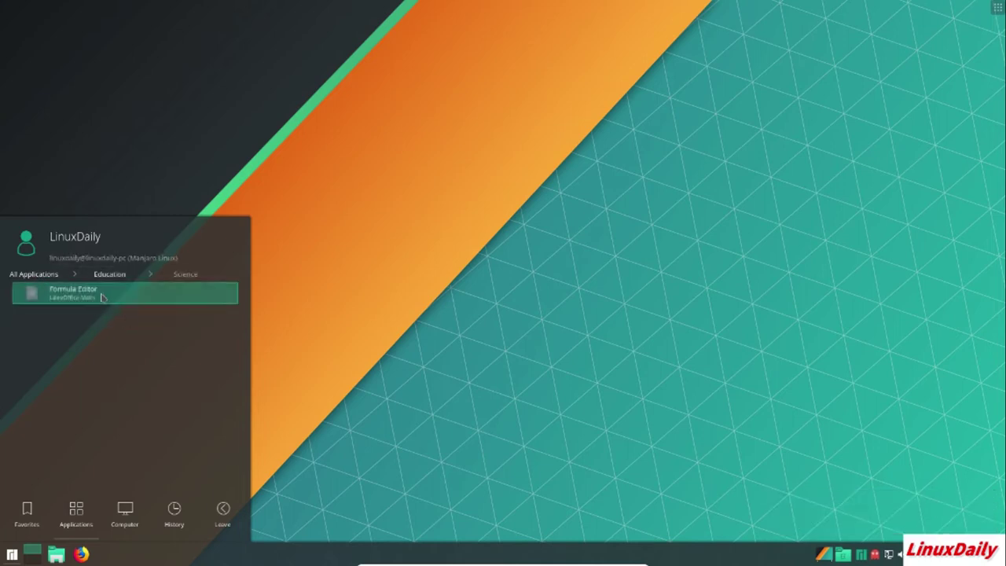
pyautogui.click(34, 275)
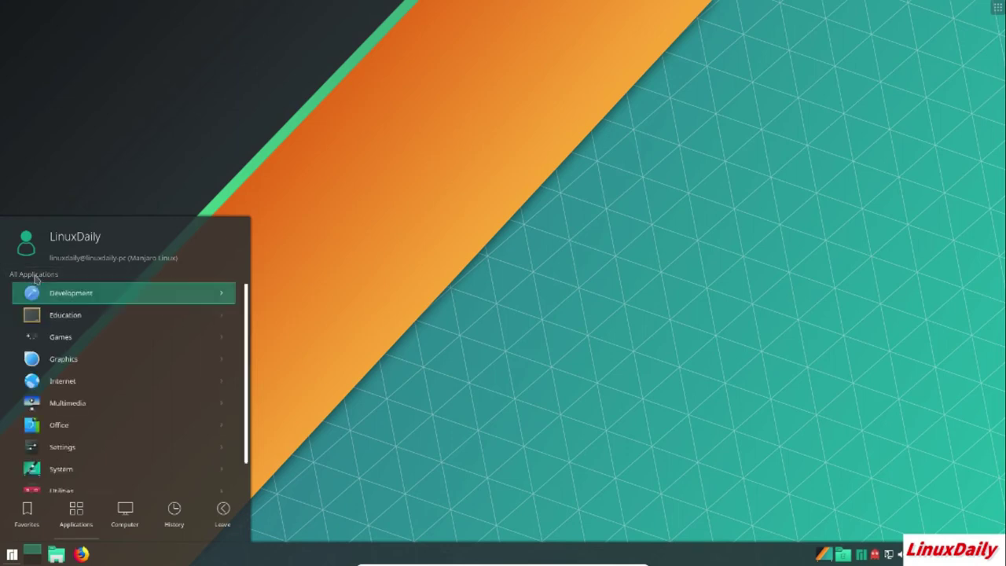
pyautogui.click(110, 337)
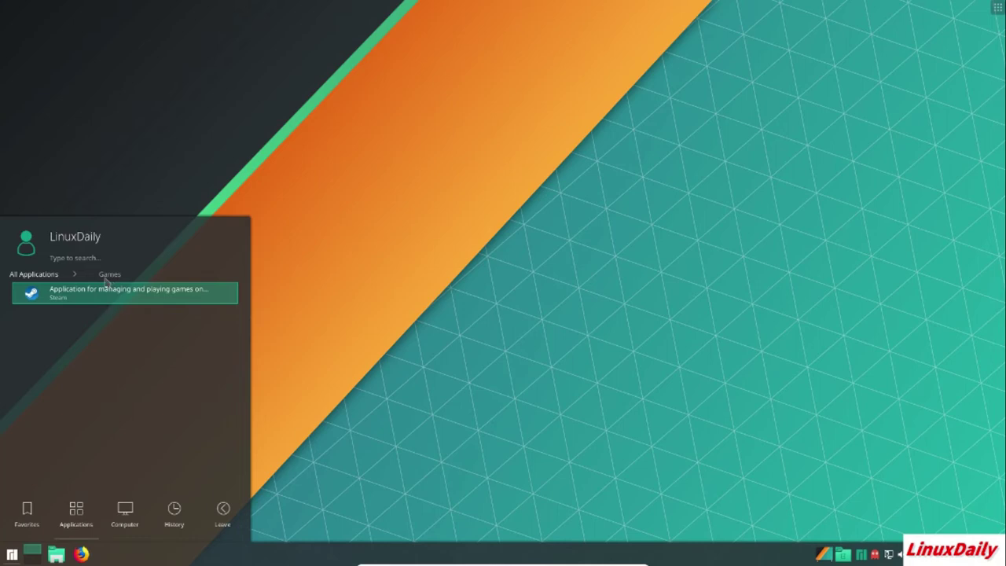
# Step: Browse the Graphics and Internet application categories
pyautogui.click(44, 275)
pyautogui.click(128, 368)
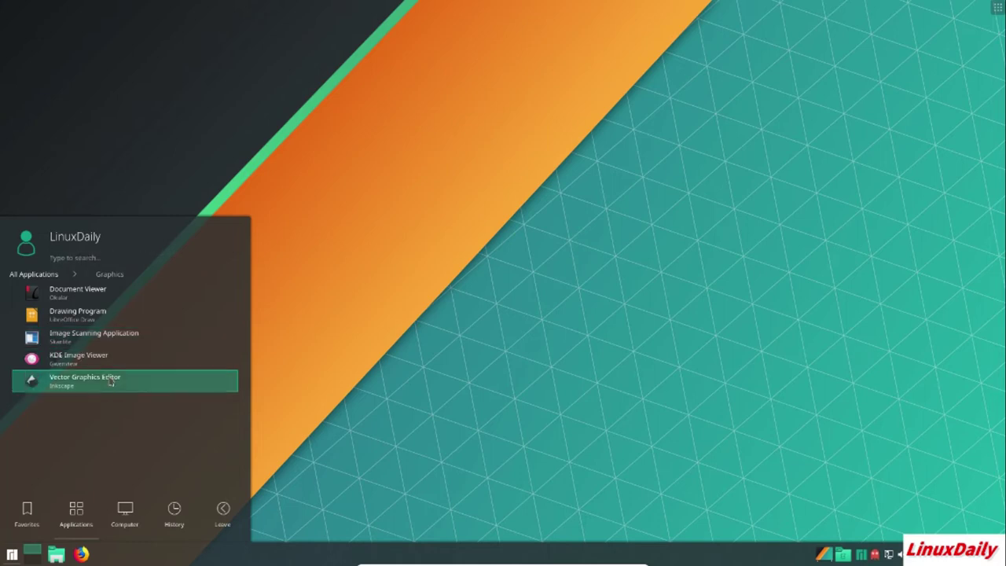
pyautogui.click(33, 273)
pyautogui.click(110, 381)
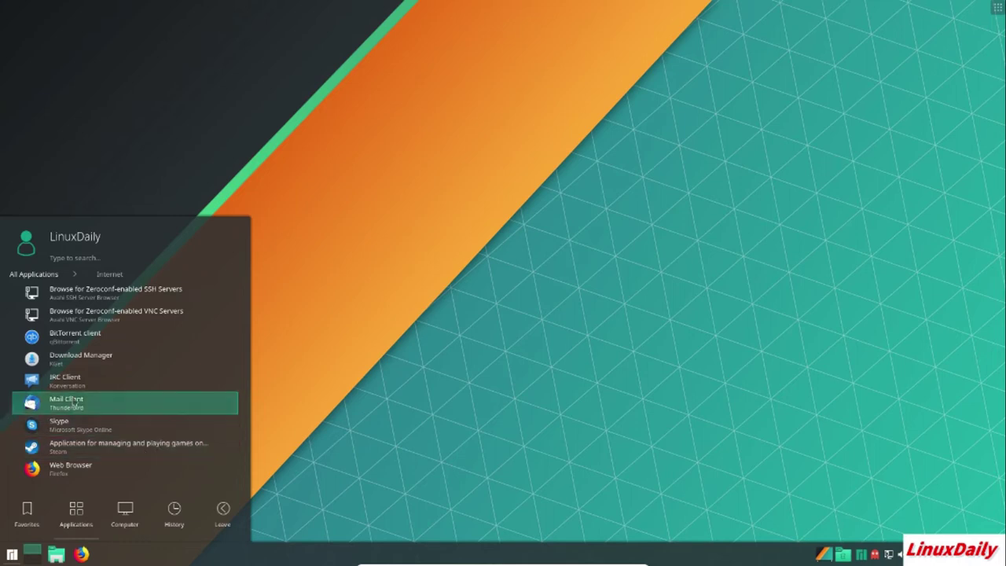
pyautogui.click(50, 279)
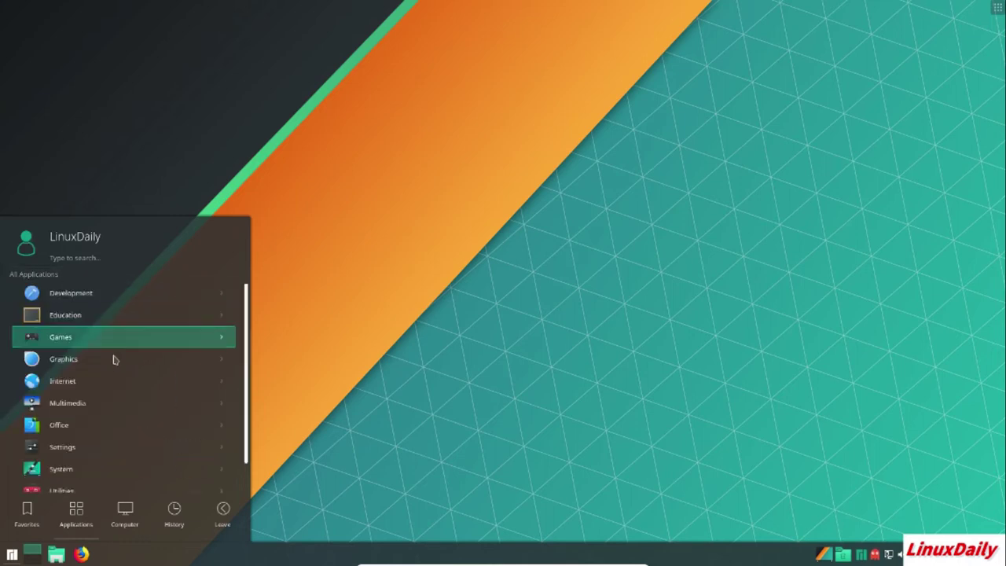
# Step: Browse the Multimedia and Settings categories, ending on the Office apps
pyautogui.click(122, 405)
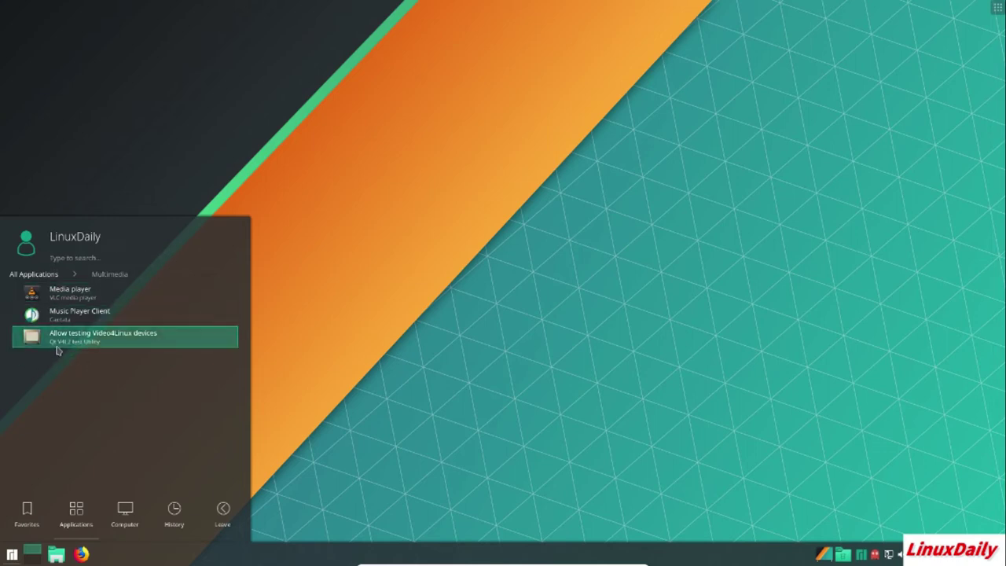
pyautogui.click(49, 275)
pyautogui.click(151, 432)
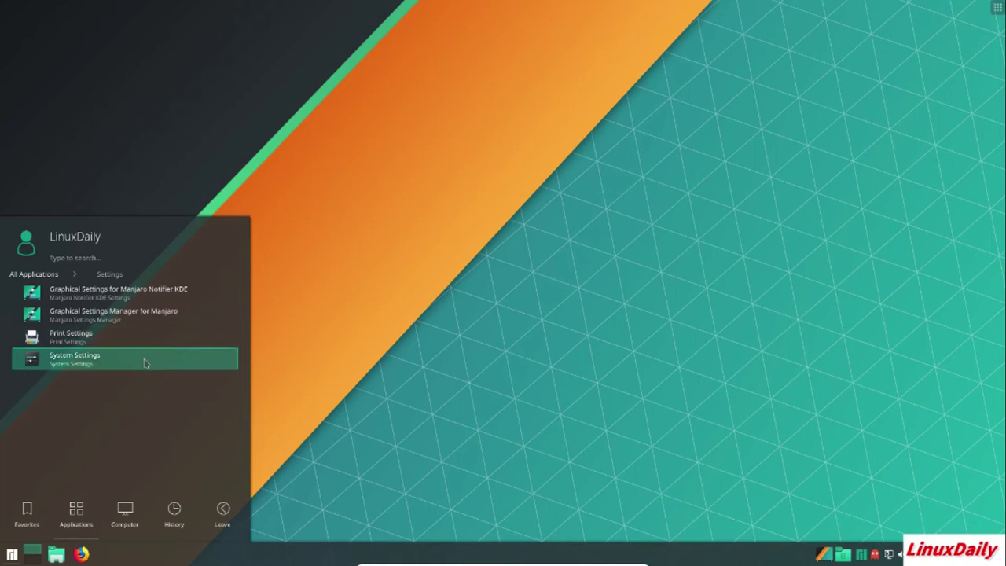
pyautogui.click(35, 274)
pyautogui.scroll(-1, 145, 404)
pyautogui.click(134, 400)
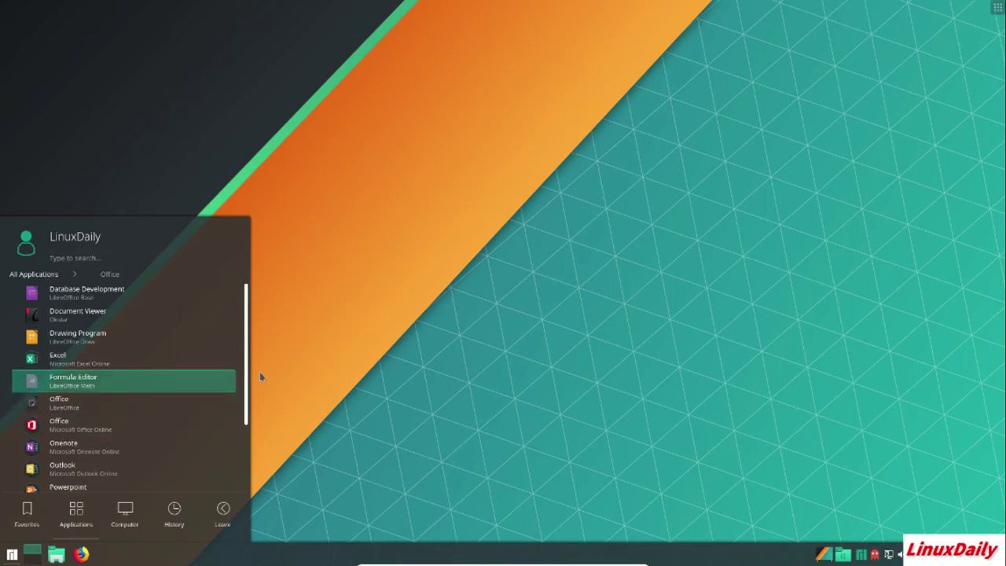
# Step: Scroll through the Office apps and revisit the Settings category
pyautogui.scroll(-1, 247, 393)
pyautogui.scroll(1, 198, 483)
pyautogui.scroll(-2, 198, 483)
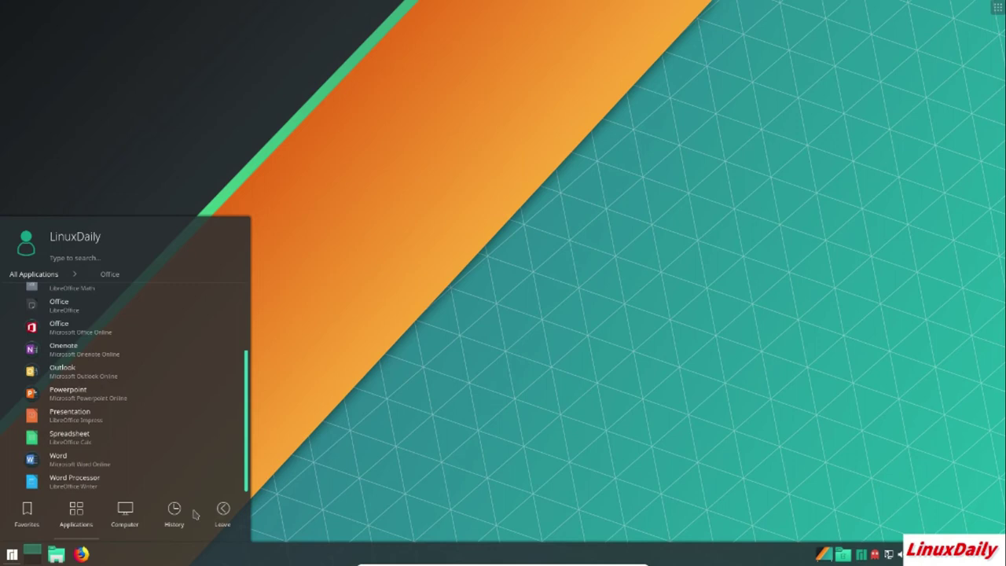
pyautogui.scroll(2, 118, 393)
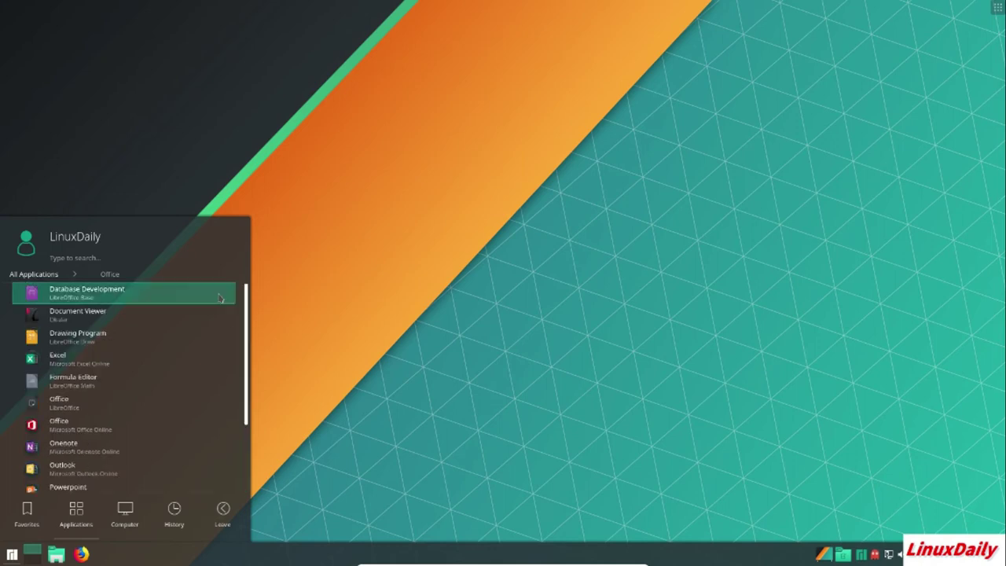
pyautogui.click(35, 275)
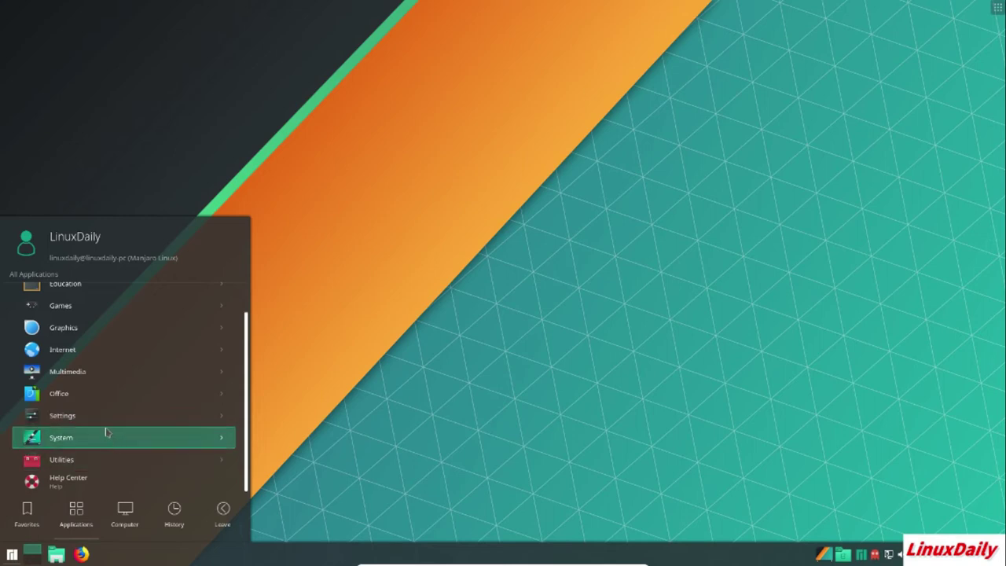
pyautogui.click(91, 414)
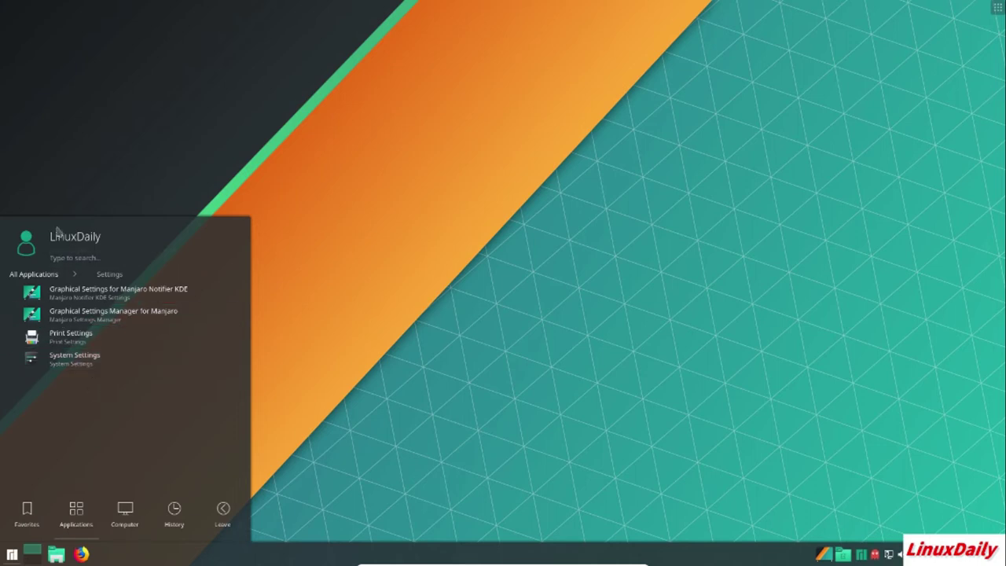
# Step: Launch Drop-down Terminal (Yakuake) from the System category
pyautogui.click(33, 274)
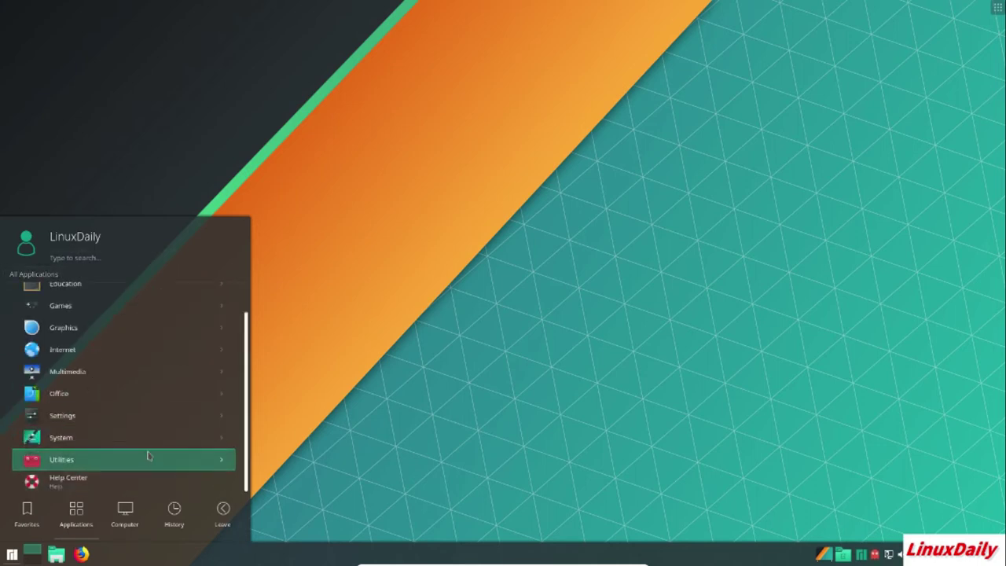
pyautogui.click(143, 437)
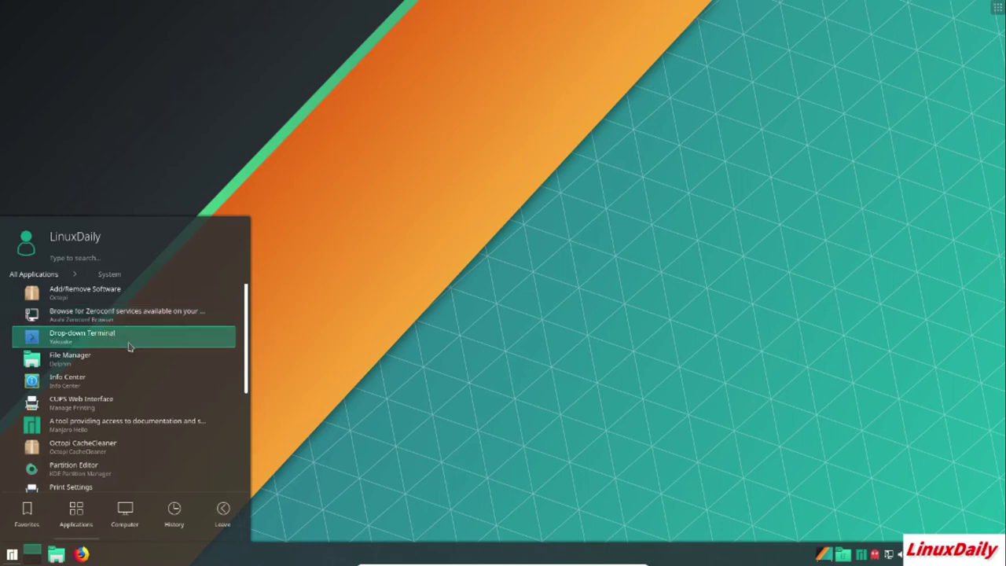
pyautogui.click(130, 346)
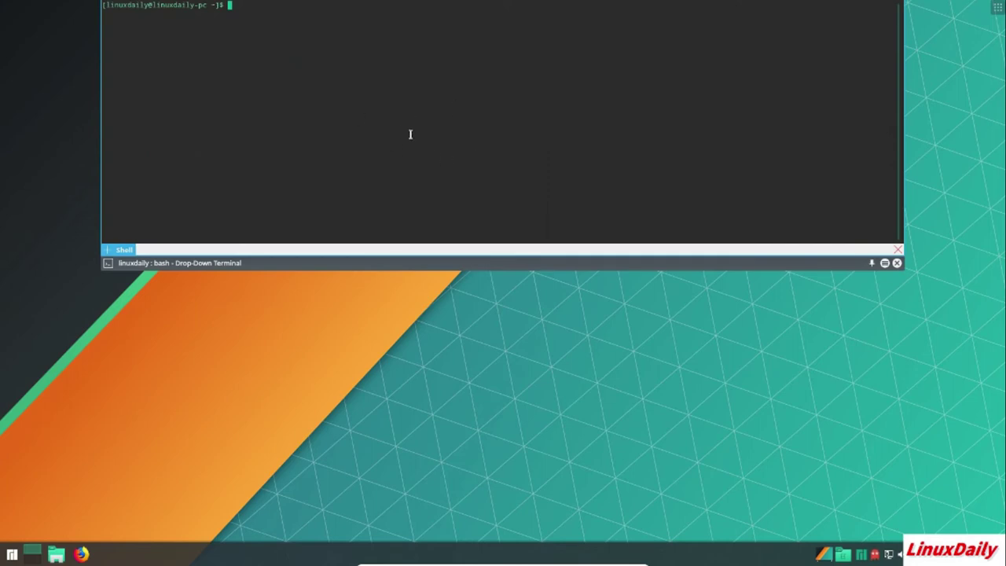
# Step: Retract Yakuake with F12 and reopen the application launcher
pyautogui.press('F12')
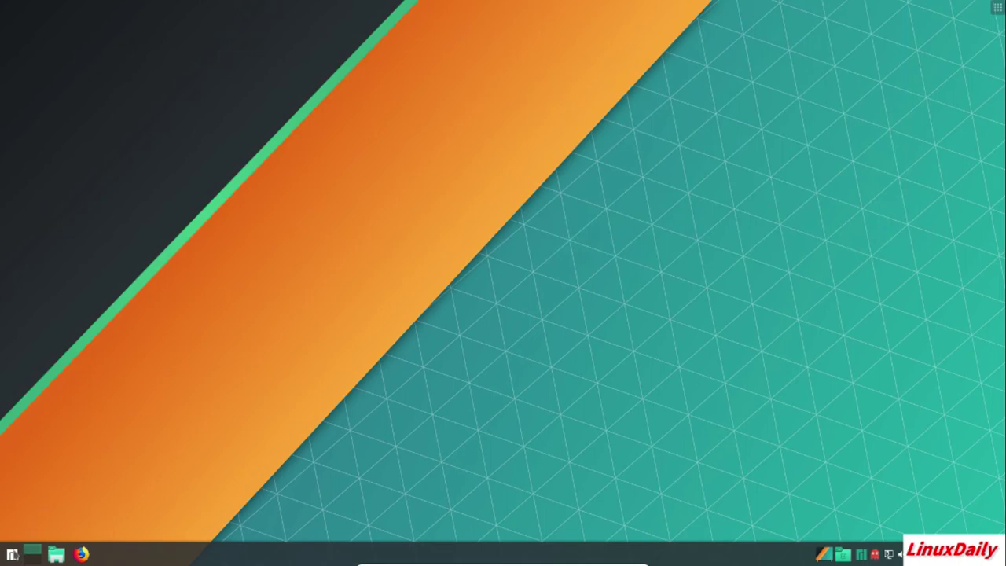
pyautogui.click(11, 554)
# Step: Browse the System and Utilities application categories, ending on the category list
pyautogui.click(76, 513)
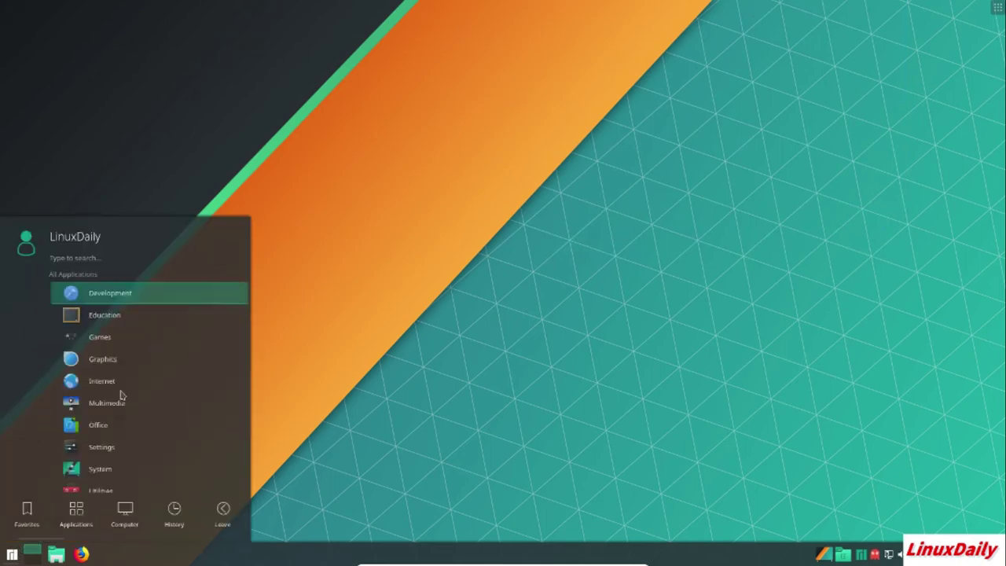
pyautogui.click(143, 441)
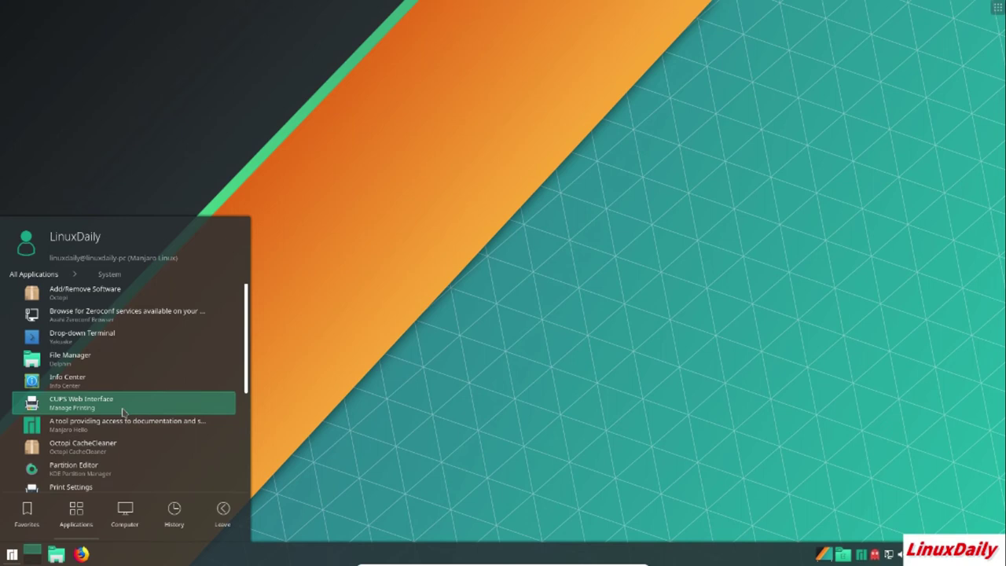
pyautogui.scroll(-3, 121, 412)
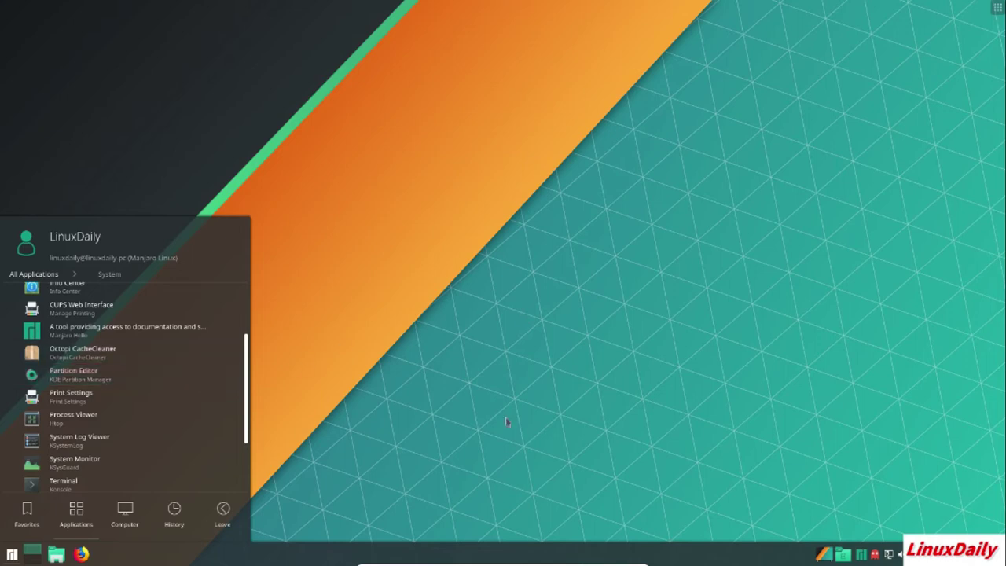
pyautogui.scroll(-2, 157, 414)
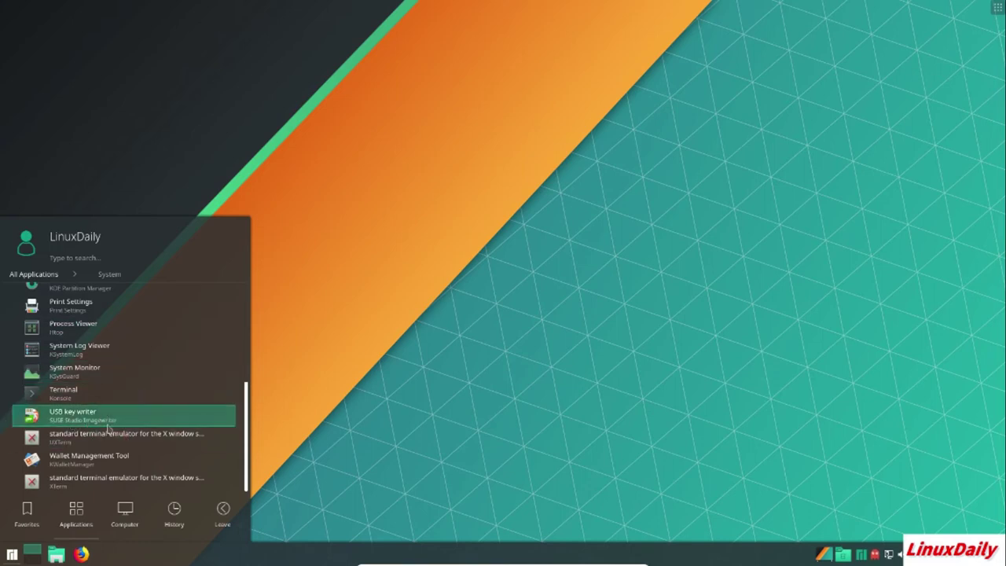
pyautogui.scroll(1, 119, 445)
pyautogui.scroll(-1, 121, 431)
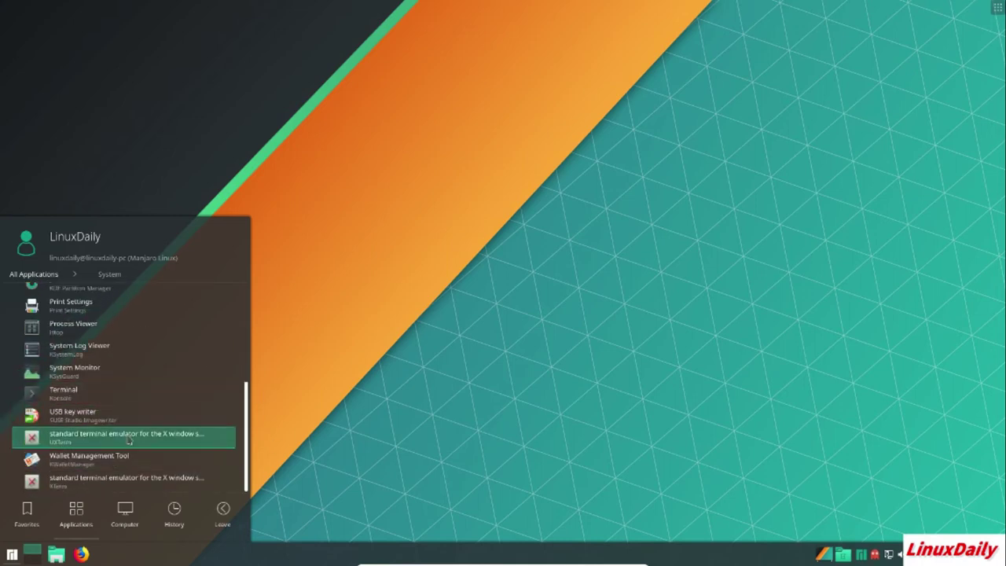
pyautogui.click(34, 273)
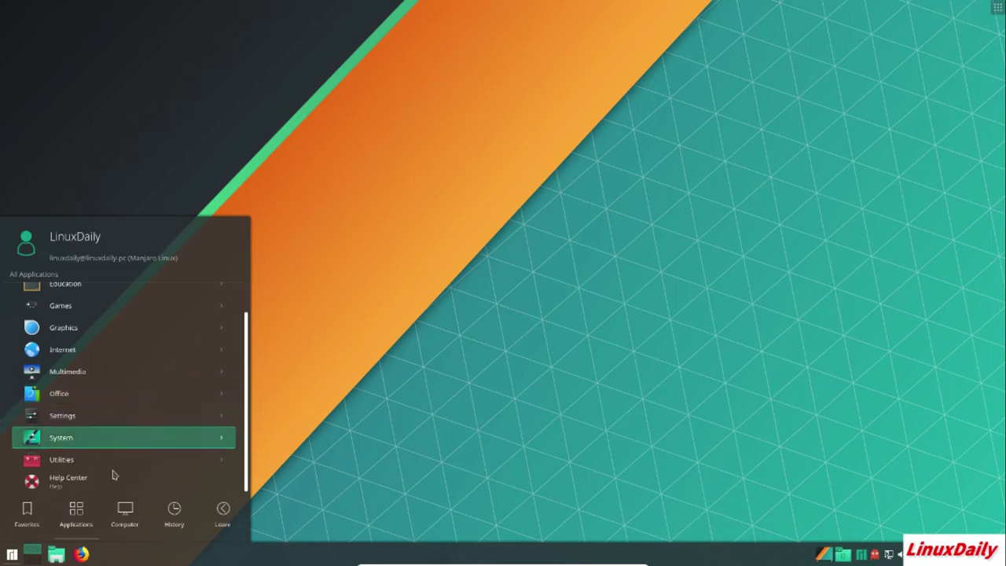
pyautogui.click(113, 464)
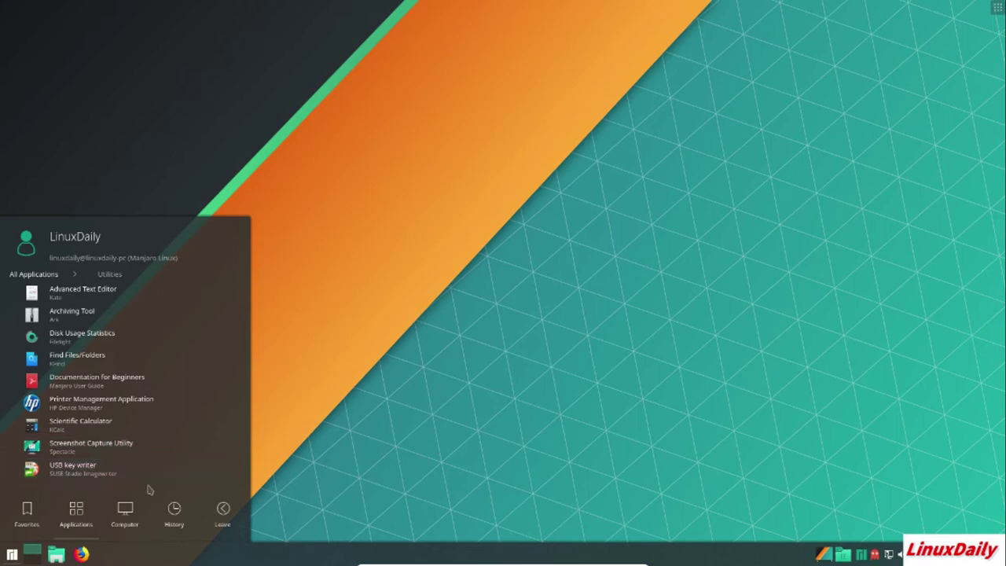
pyautogui.click(30, 275)
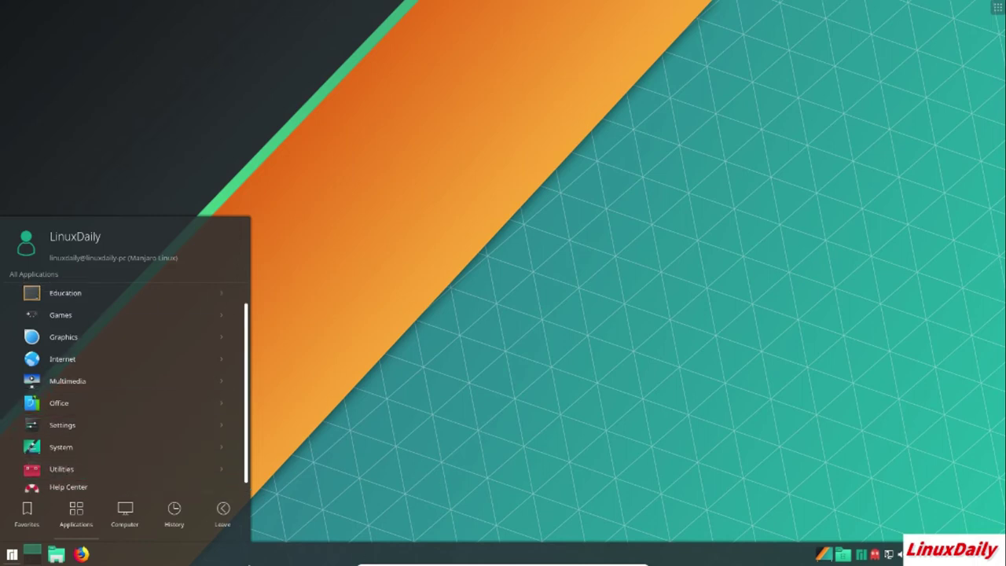
# Step: Glance at the Leave options, then launch System Settings from the Settings category
pyautogui.click(214, 521)
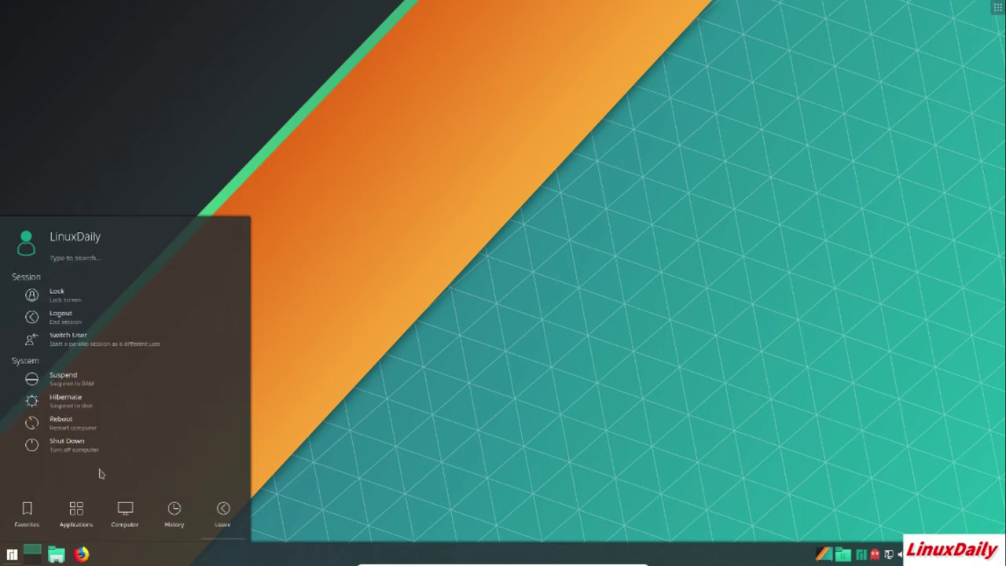
pyautogui.click(78, 518)
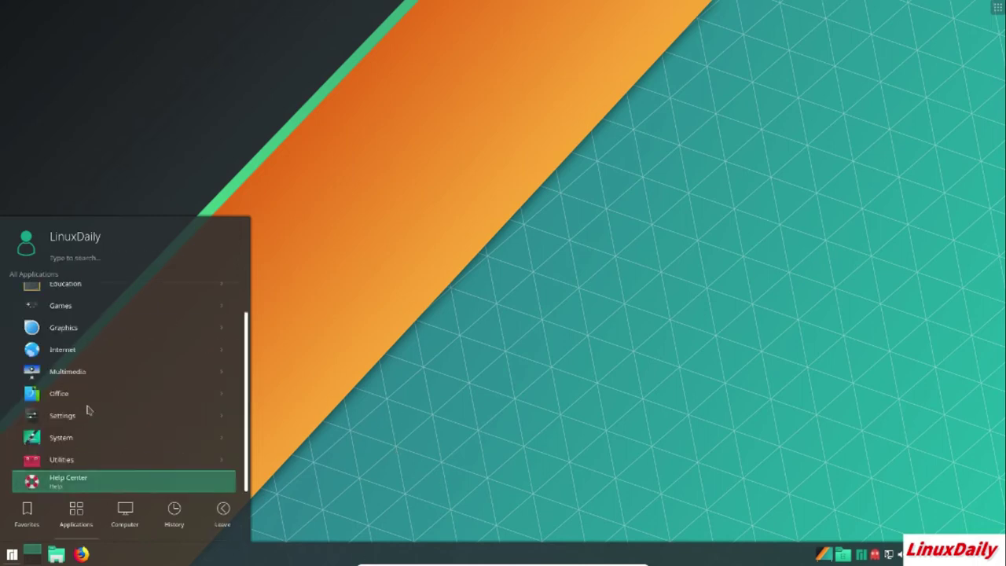
pyautogui.click(93, 421)
pyautogui.click(94, 357)
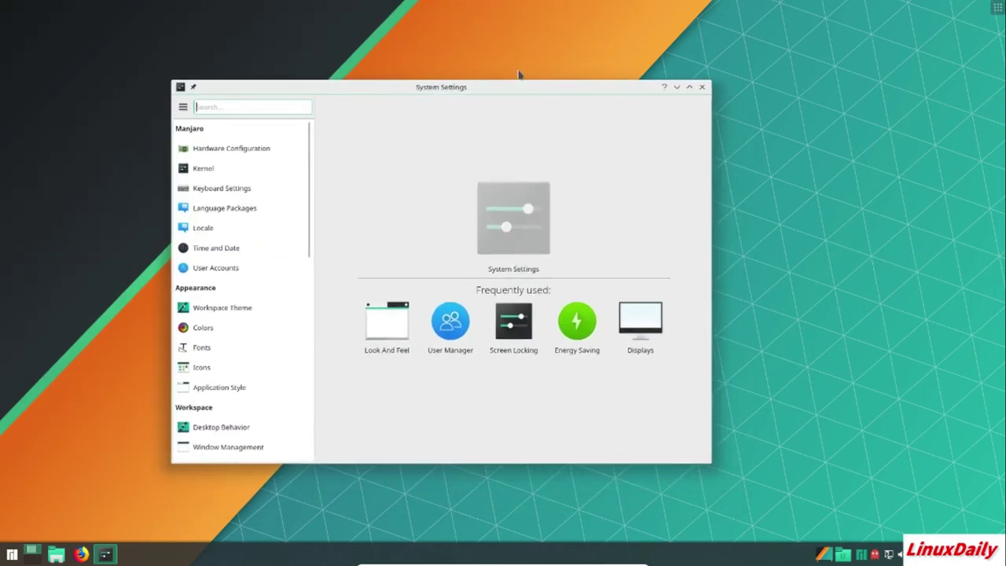
# Step: Maximize System Settings and show all devices in Hardware Configuration
pyautogui.click(689, 87)
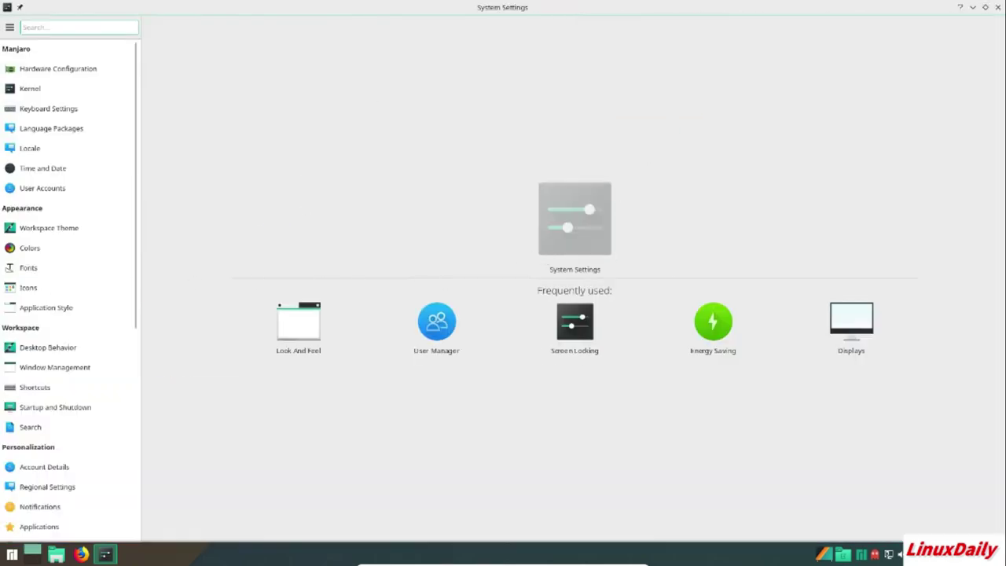
pyautogui.click(94, 68)
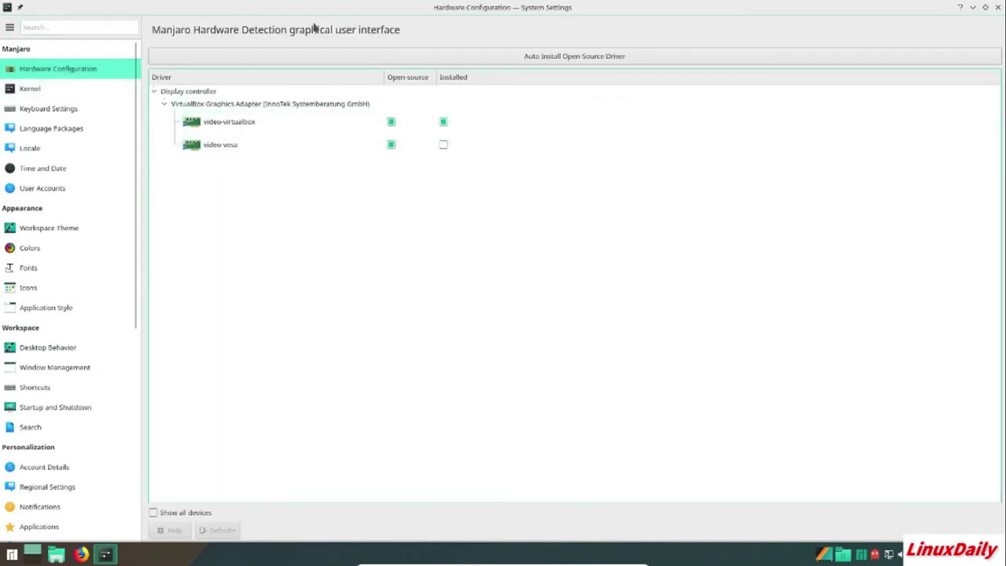
pyautogui.click(154, 513)
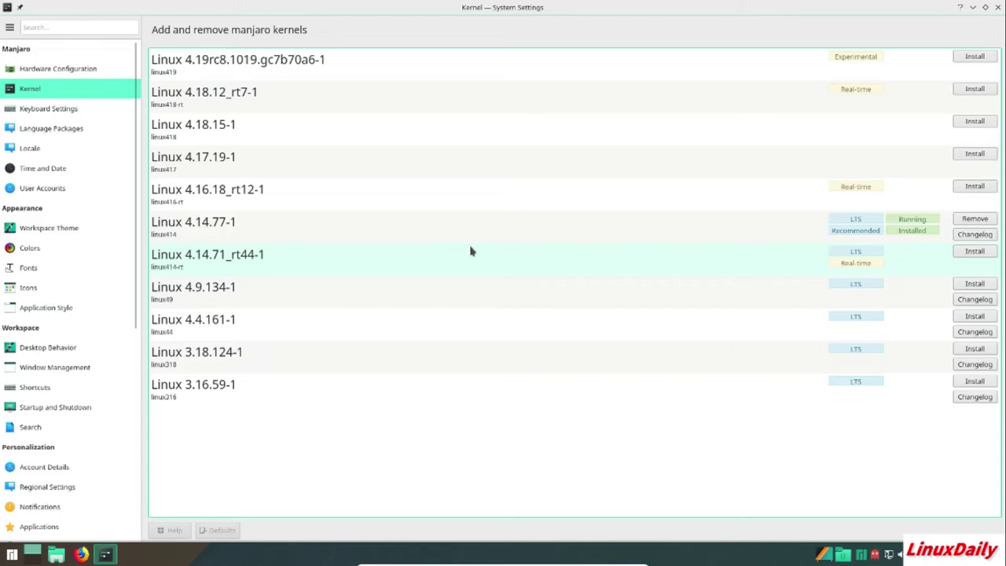
# Step: Visit Keyboard, Language Packages, Locale, Time and Date, User Accounts and Workspace Theme pages
pyautogui.click(76, 115)
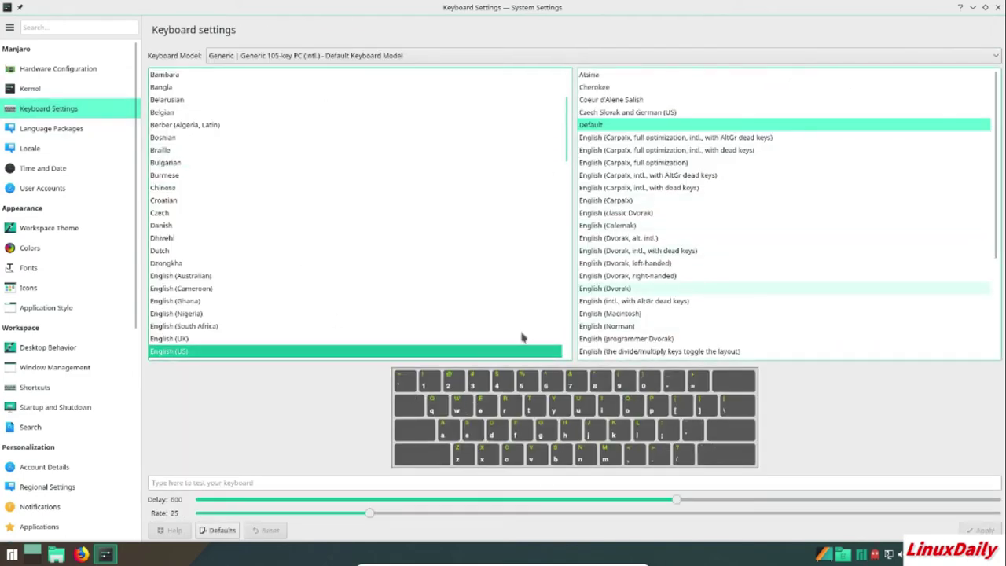
pyautogui.click(63, 130)
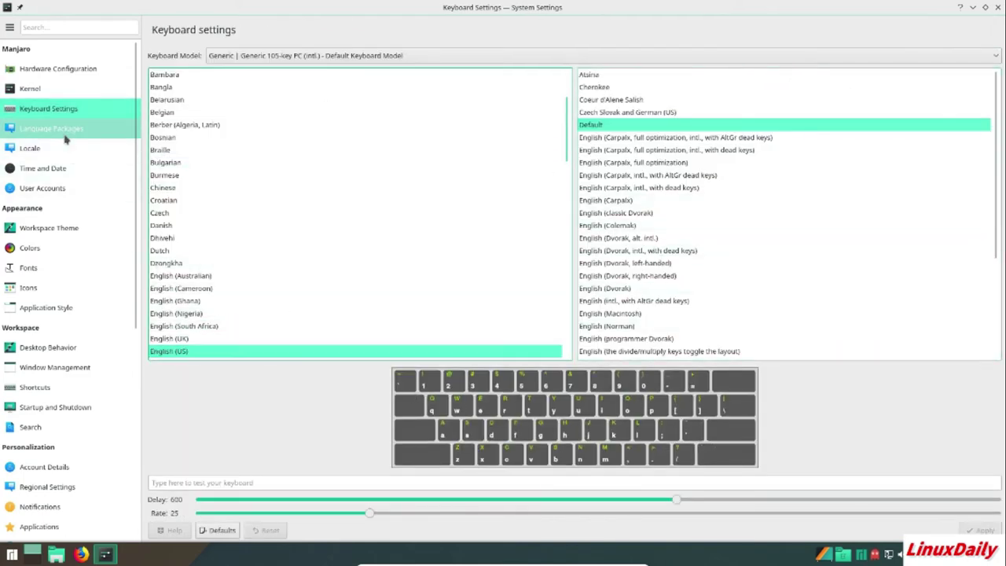
pyautogui.click(11, 147)
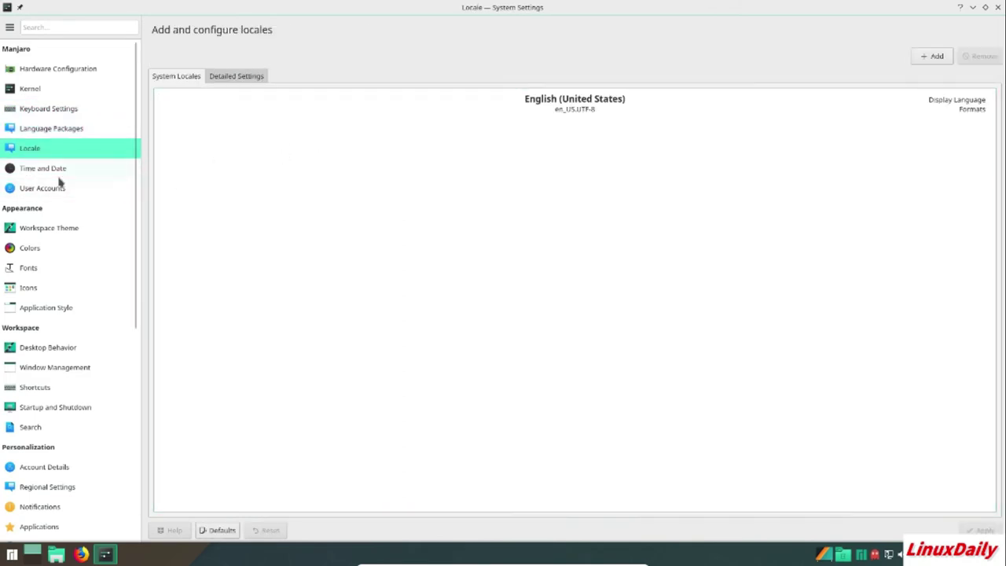
pyautogui.click(61, 169)
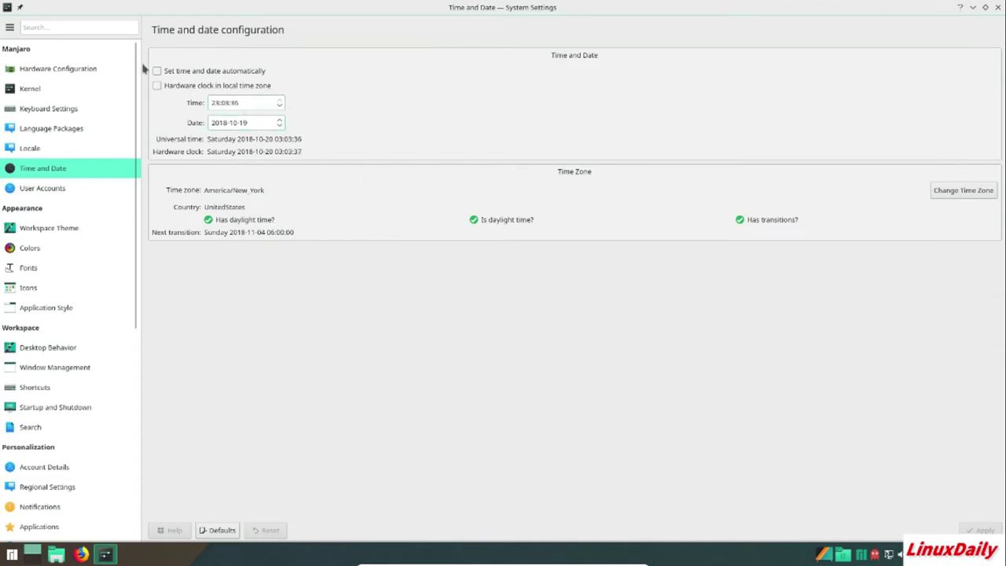
pyautogui.click(66, 194)
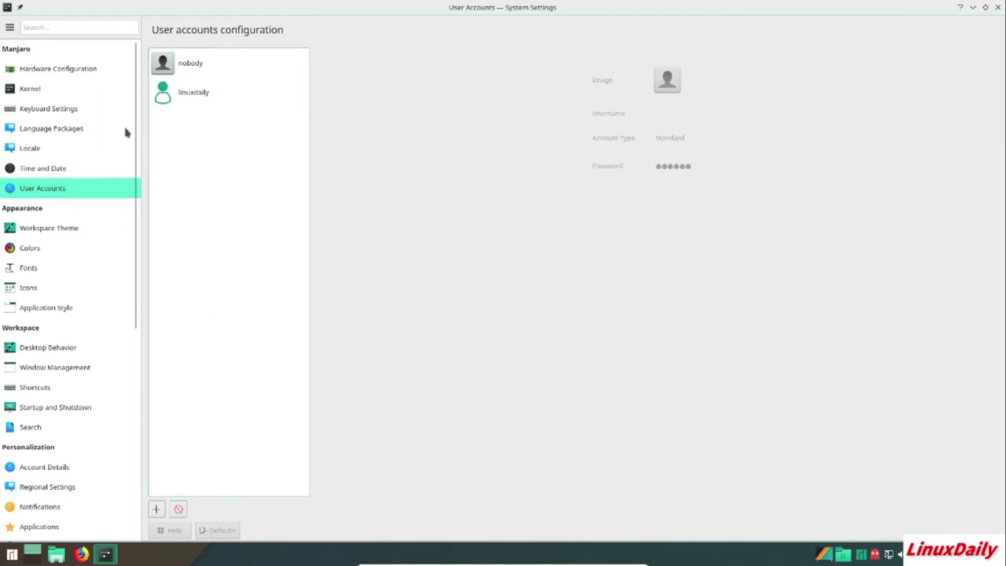
pyautogui.click(49, 228)
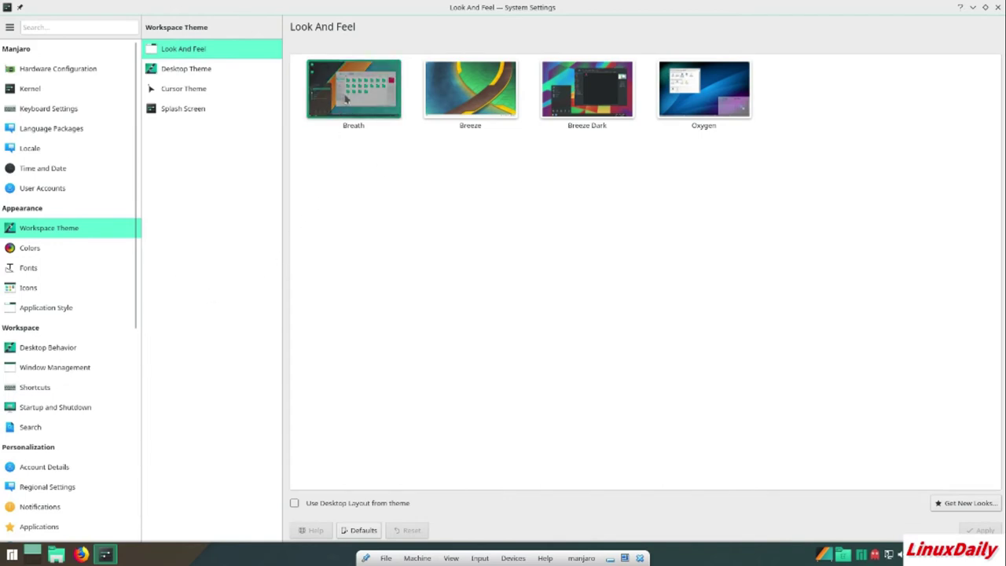
# Step: Apply Breeze, then Breeze Dark, checking the launcher's look with each
pyautogui.click(482, 114)
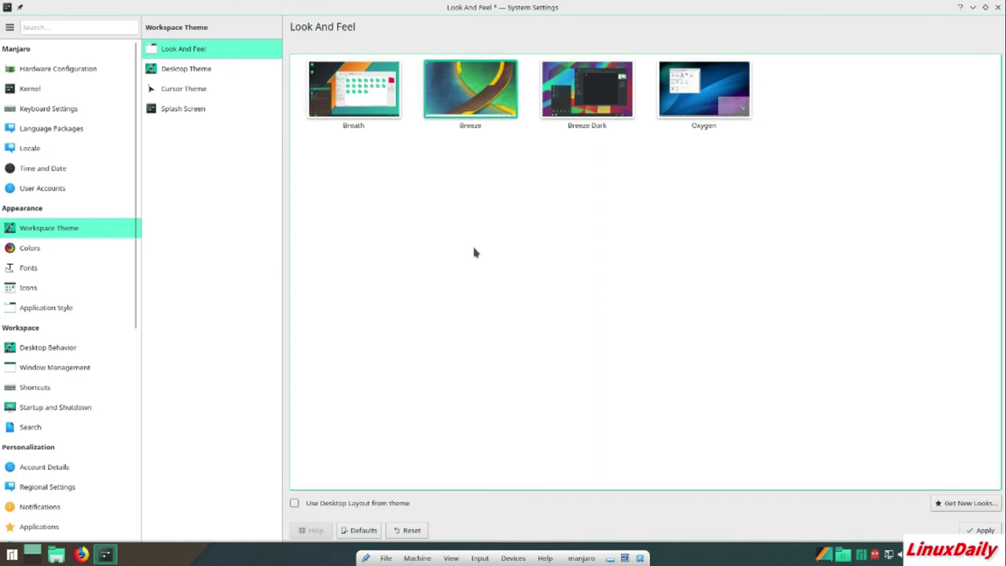
pyautogui.click(982, 529)
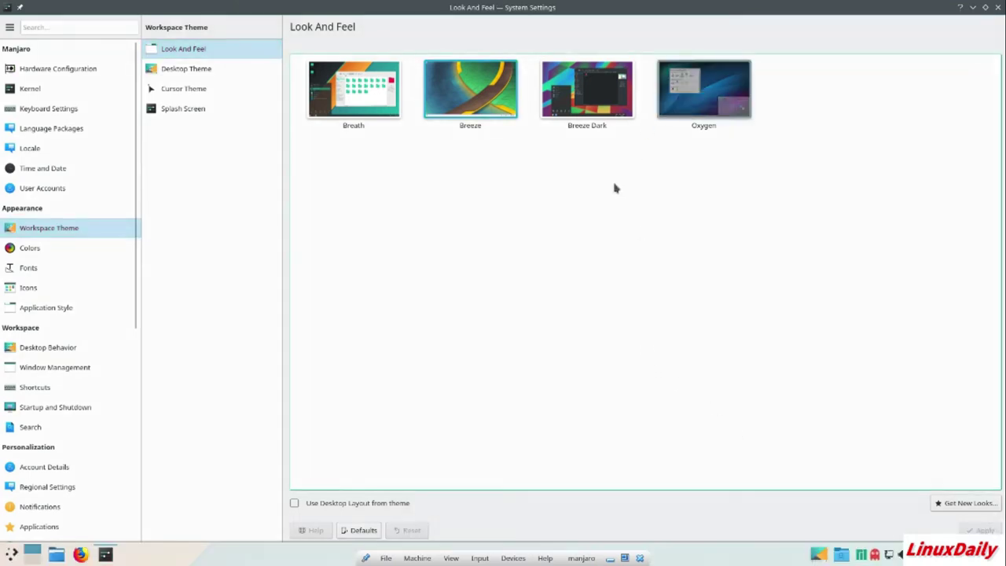
pyautogui.click(11, 555)
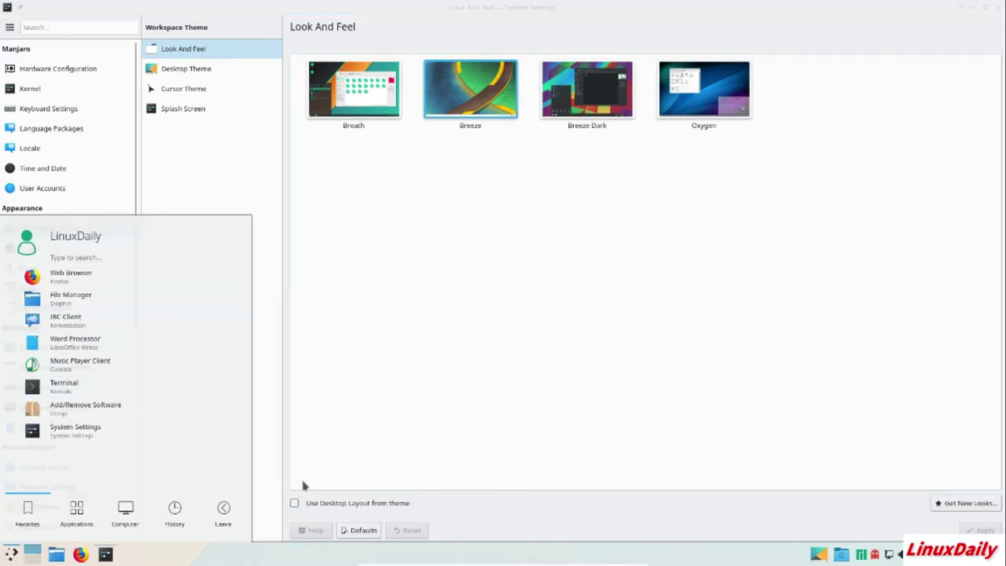
pyautogui.click(603, 95)
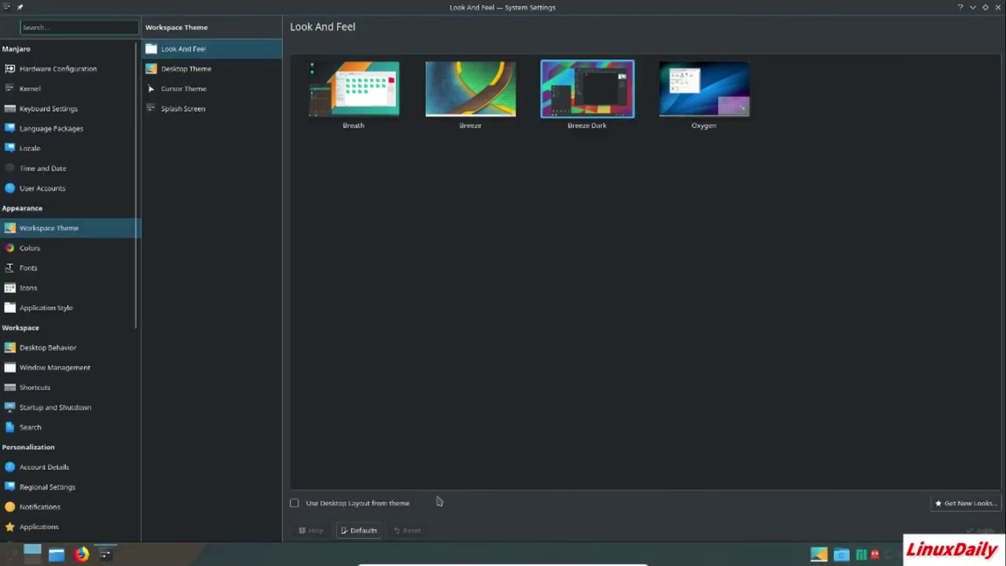
pyautogui.click(12, 554)
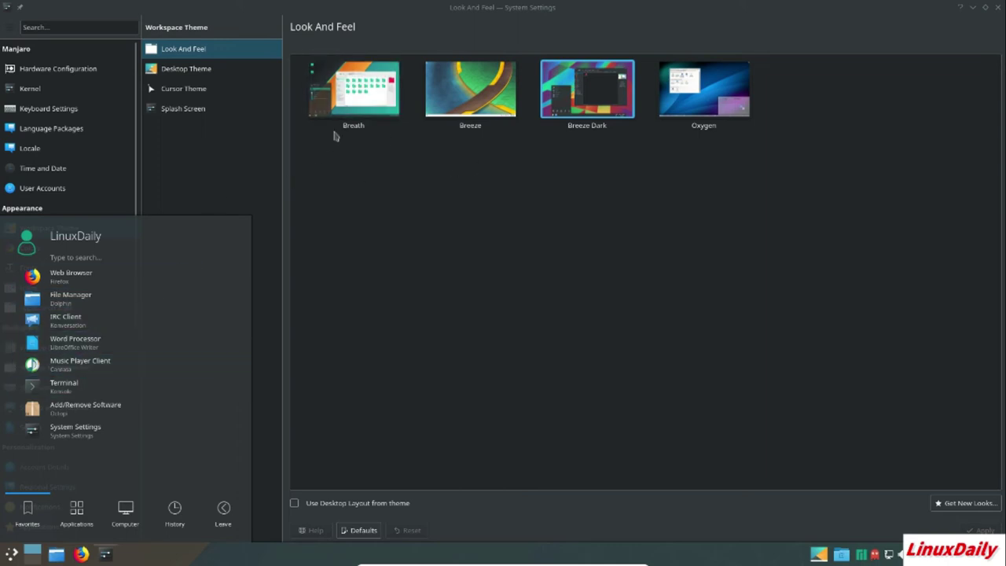
pyautogui.click(627, 288)
# Step: Preview Oxygen in the launcher, then apply the Breath look and feel
pyautogui.press('Right')
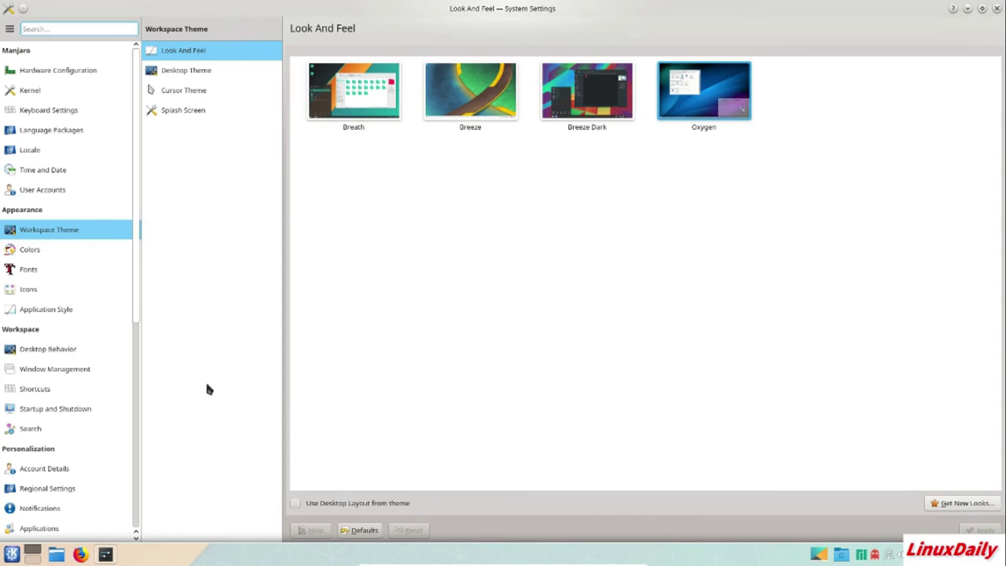
pyautogui.click(12, 555)
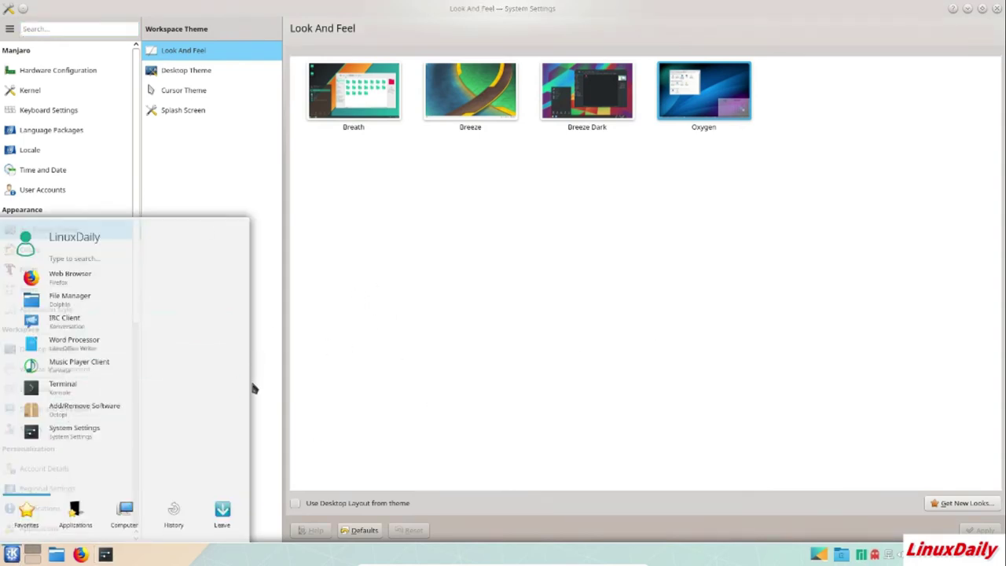
pyautogui.click(675, 304)
pyautogui.click(341, 93)
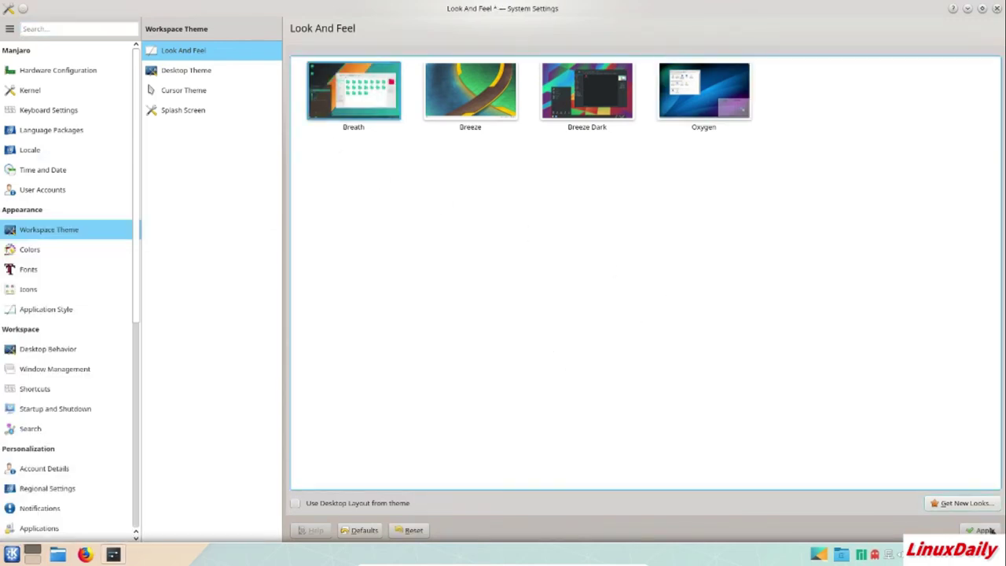
pyautogui.press('Return')
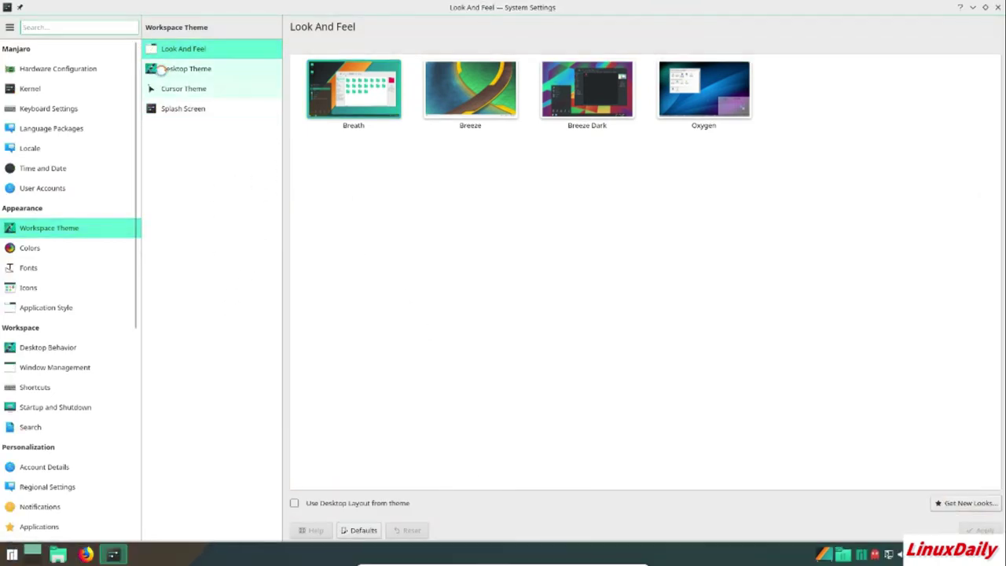
pyautogui.click(161, 69)
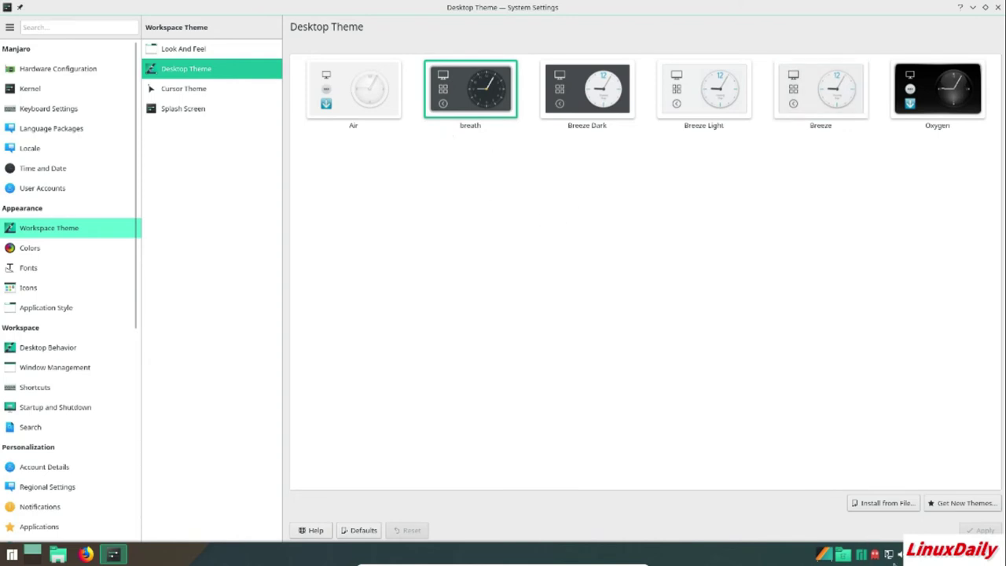
# Step: Look over the Desktop Theme and Cursor Theme options, then show the Icons page with Breath current
pyautogui.click(12, 555)
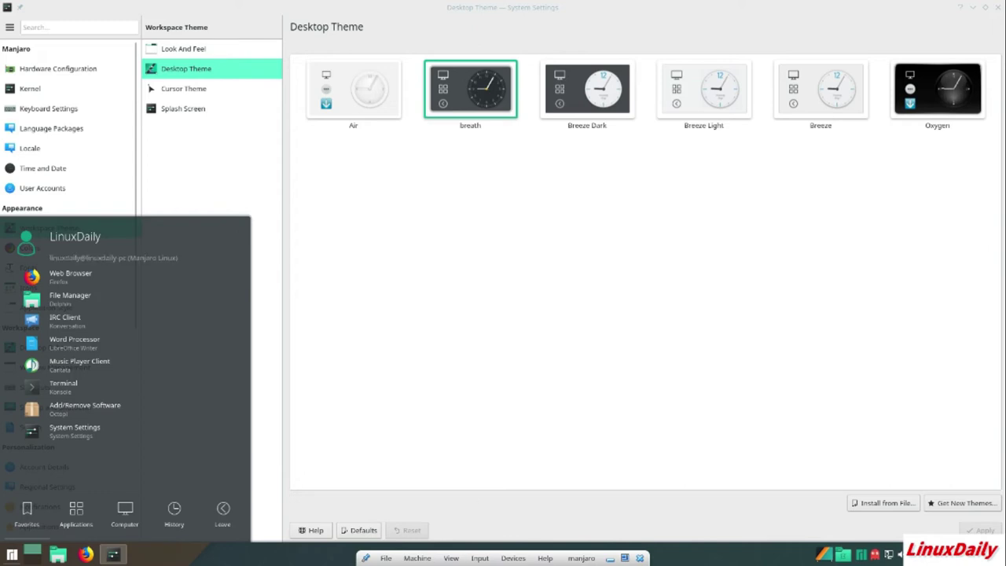
pyautogui.click(531, 388)
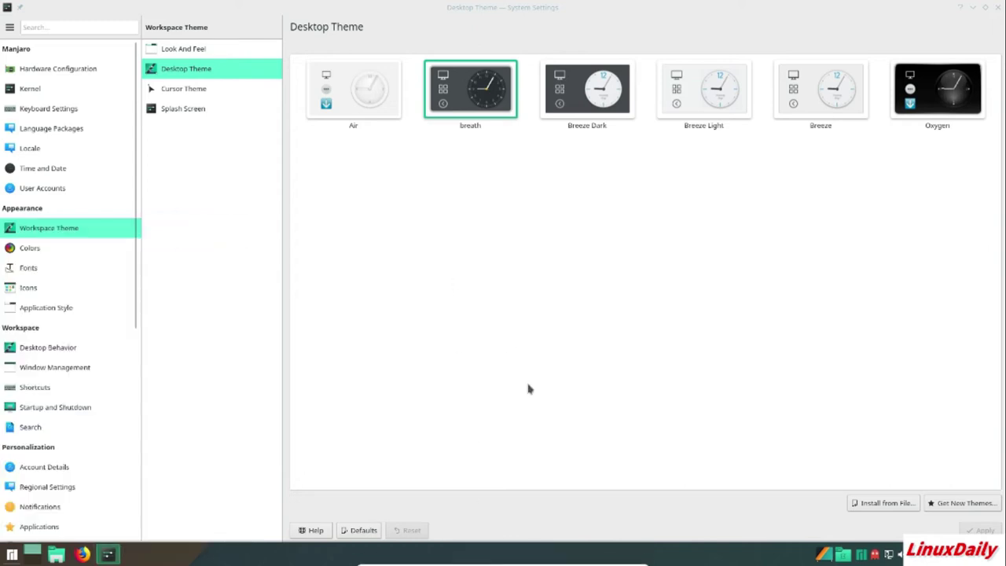
pyautogui.click(190, 91)
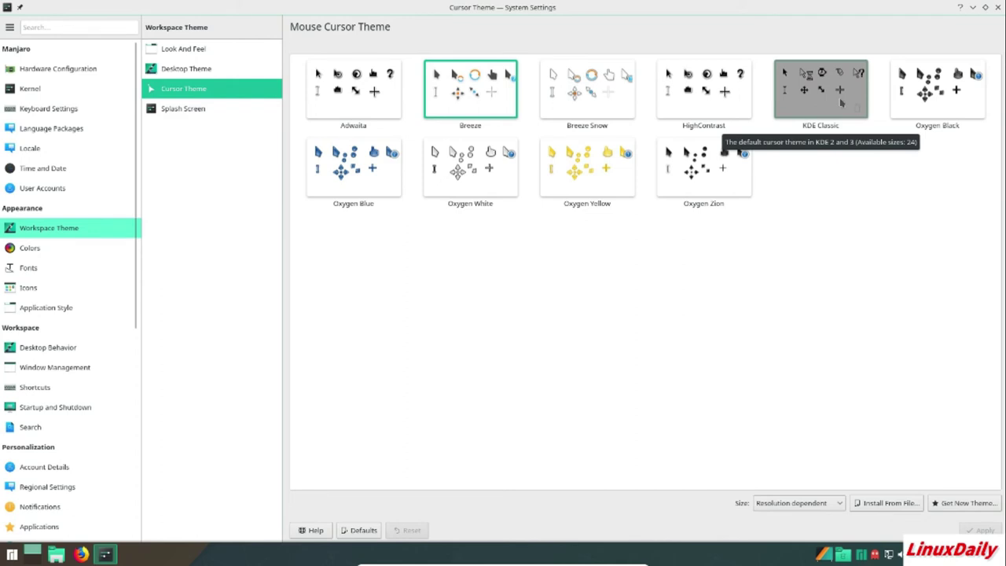
pyautogui.click(55, 293)
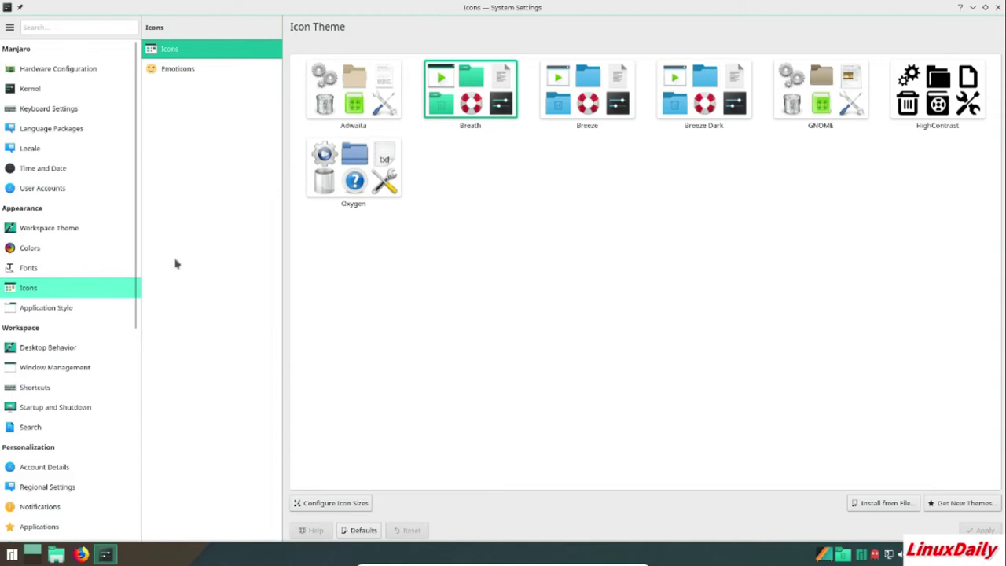
# Step: View the Application Style, GTK and Window Decorations pages, then go to Desktop Behavior, discarding changes
pyautogui.click(80, 309)
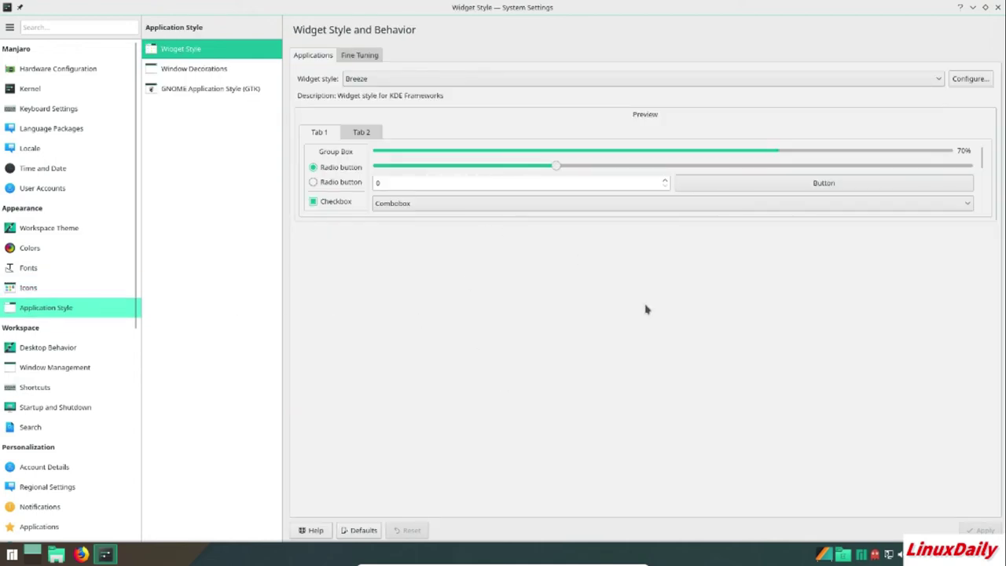
pyautogui.click(228, 86)
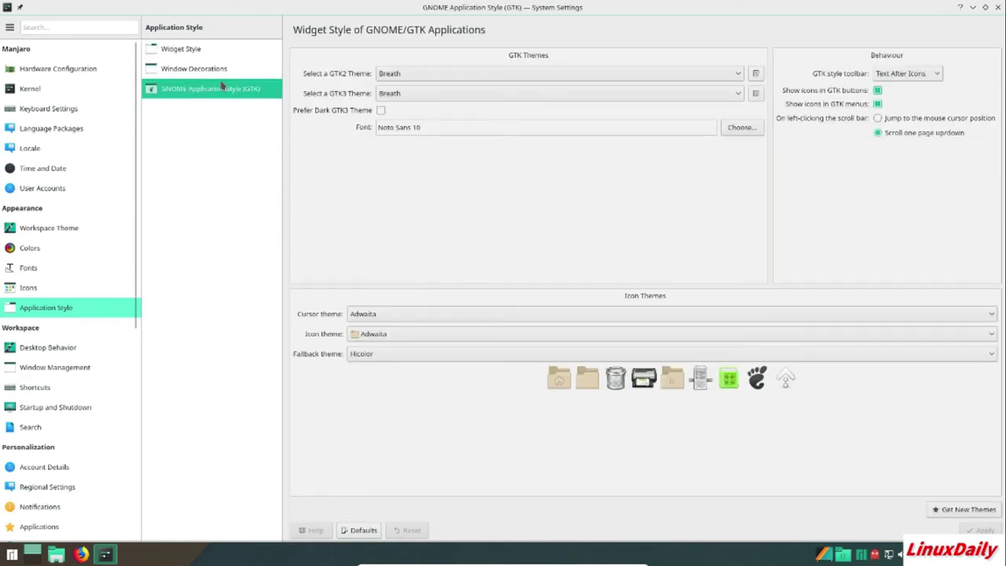
pyautogui.click(226, 69)
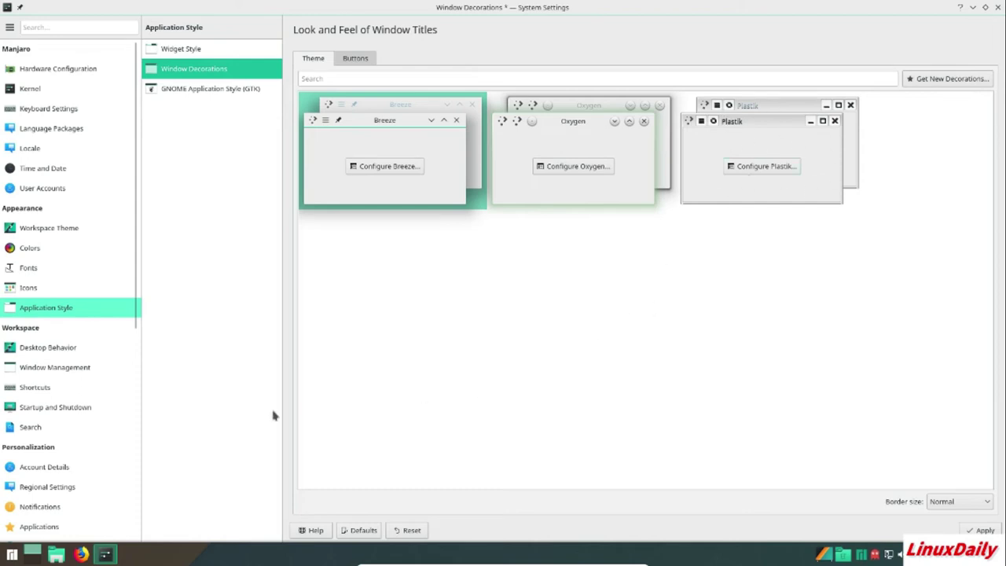
pyautogui.click(68, 355)
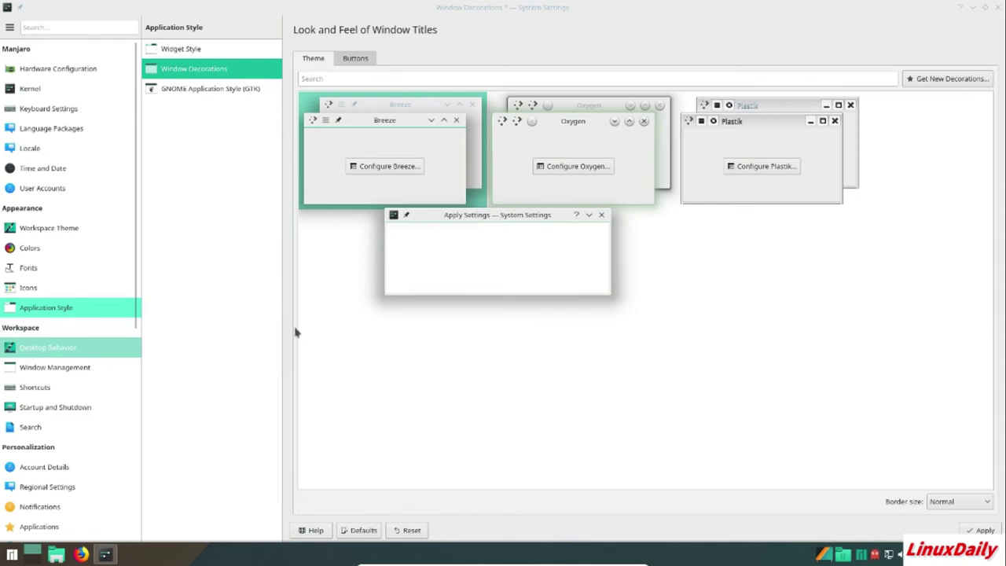
pyautogui.click(550, 281)
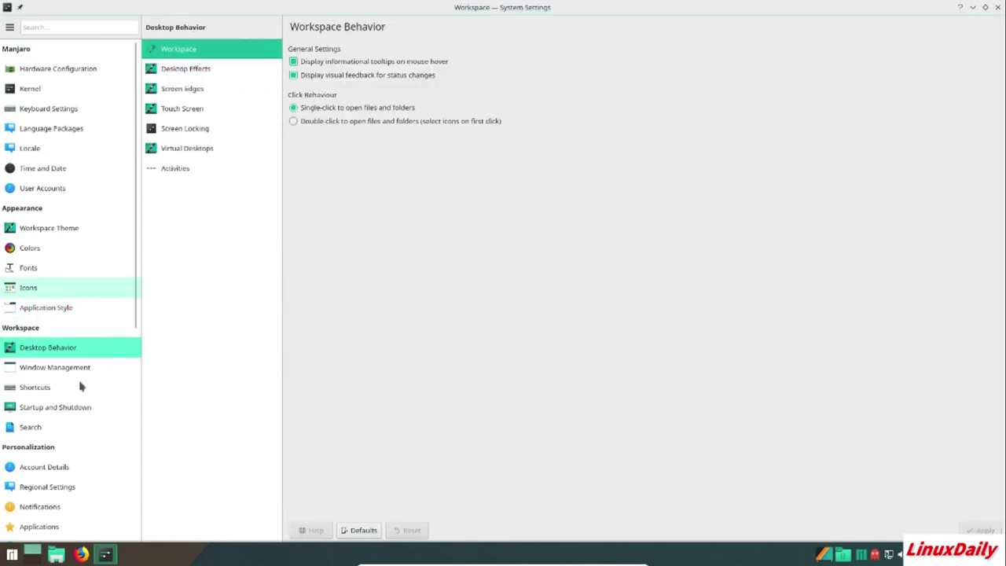
# Step: Try the Show FPS and Show Paint desktop effects, applying each on and then off
pyautogui.click(231, 69)
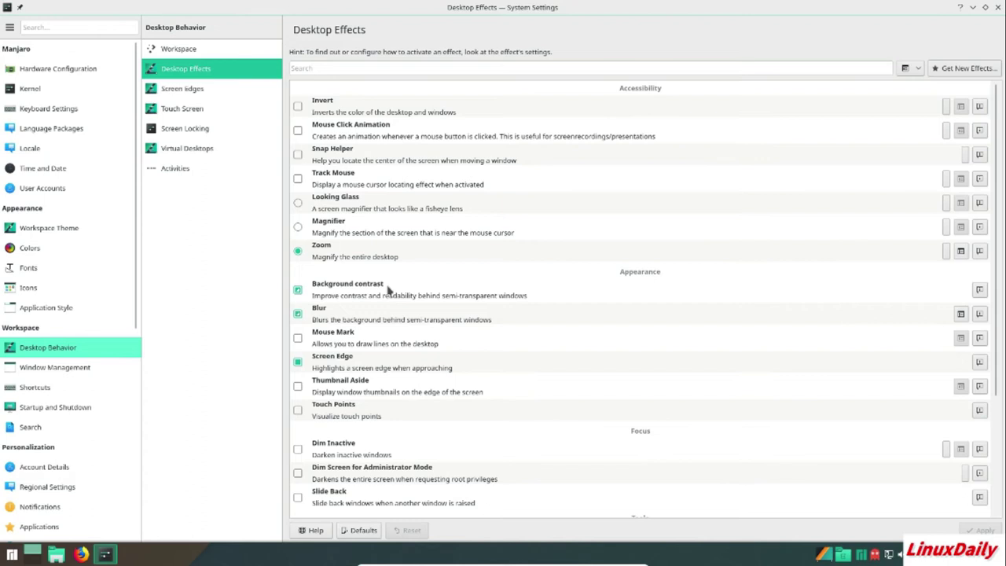
pyautogui.scroll(-4, 390, 304)
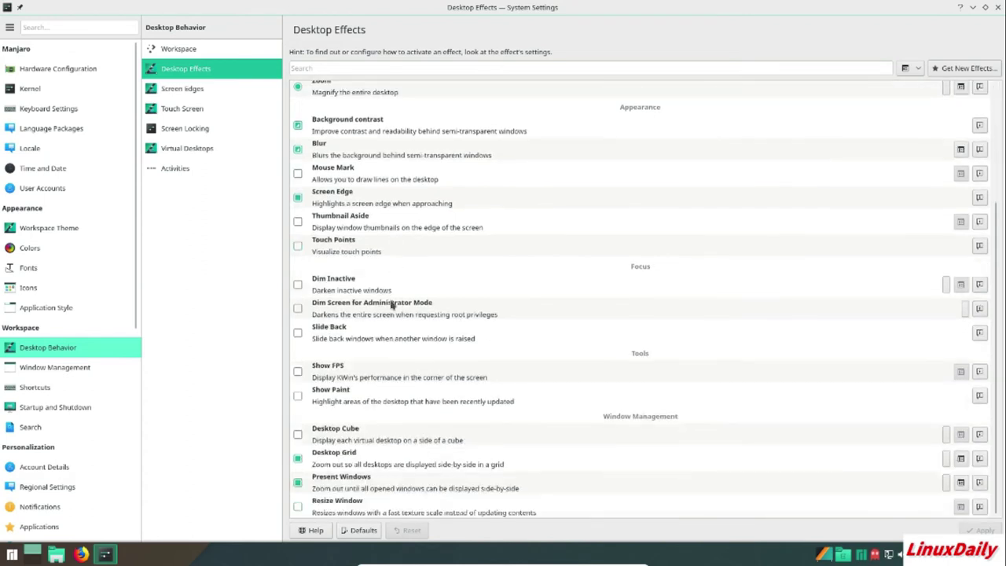
pyautogui.click(297, 371)
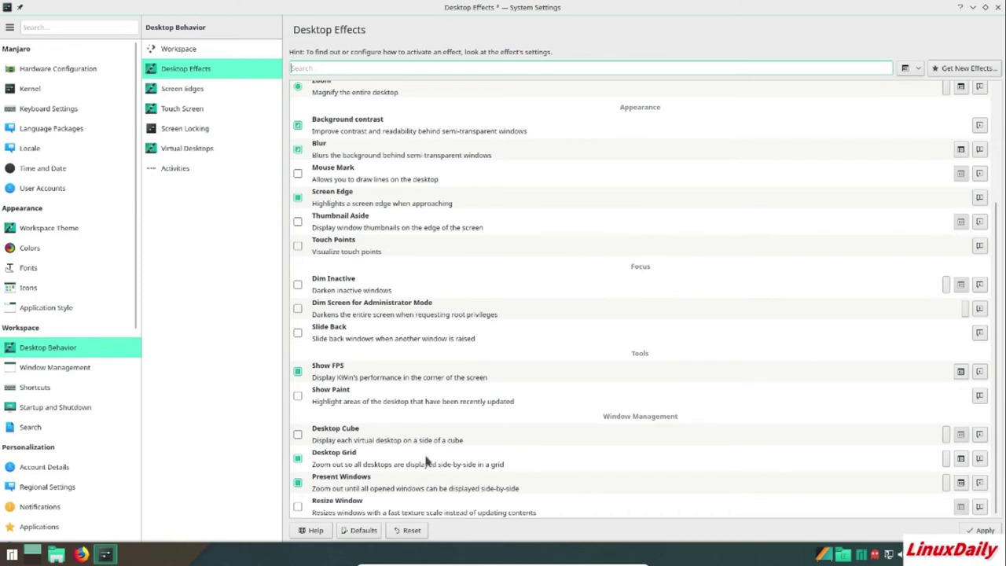
pyautogui.click(978, 531)
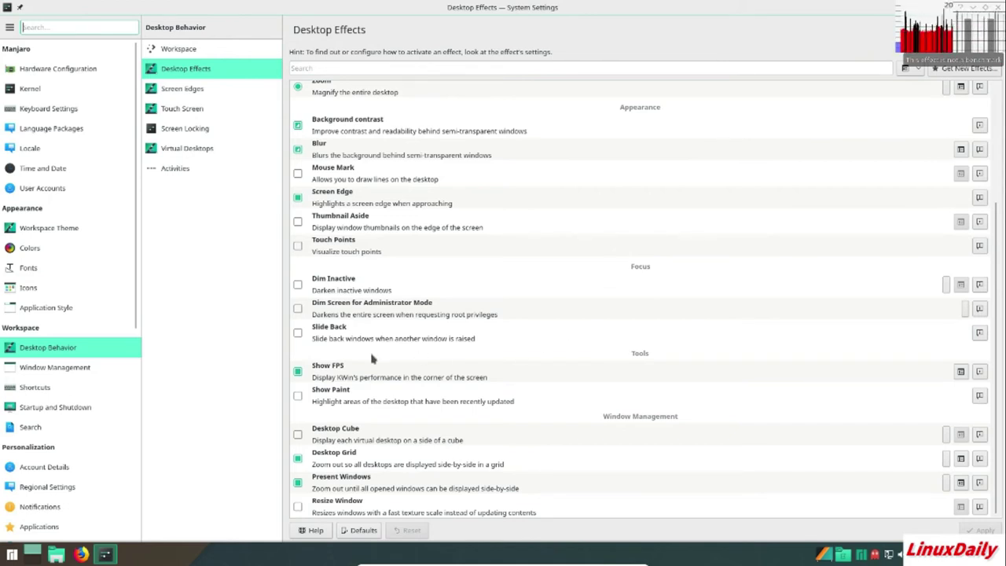
pyautogui.click(297, 370)
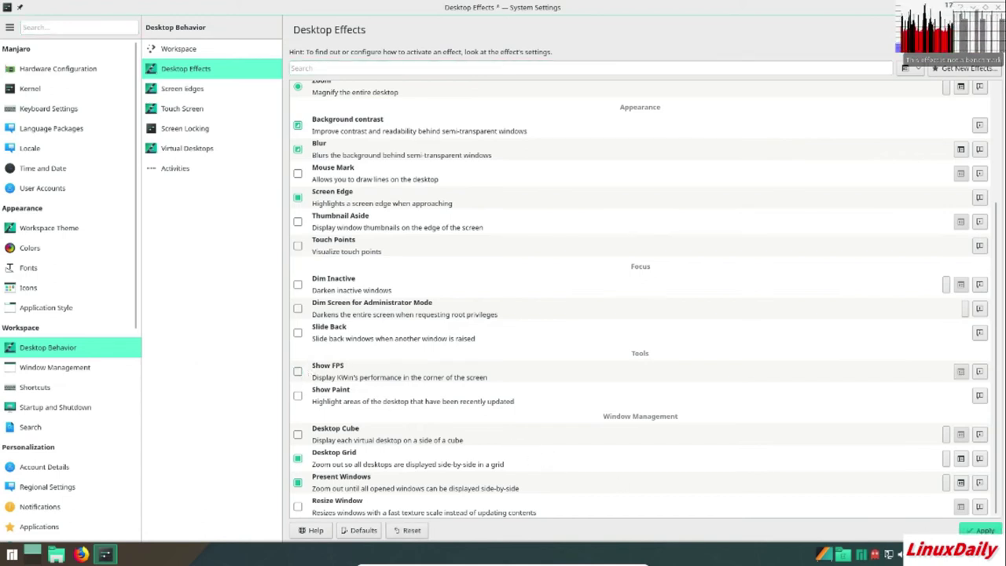
pyautogui.click(978, 530)
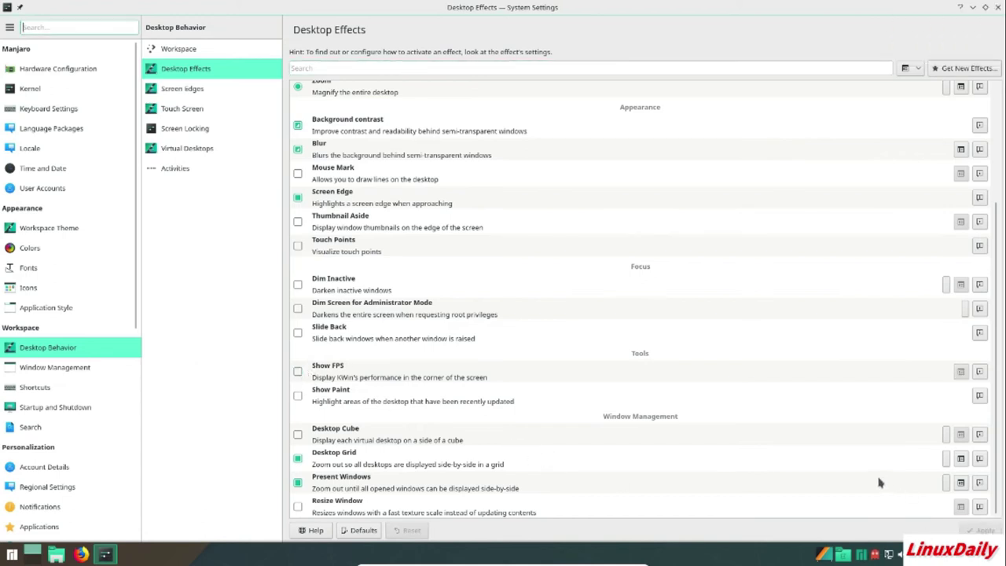
pyautogui.click(299, 396)
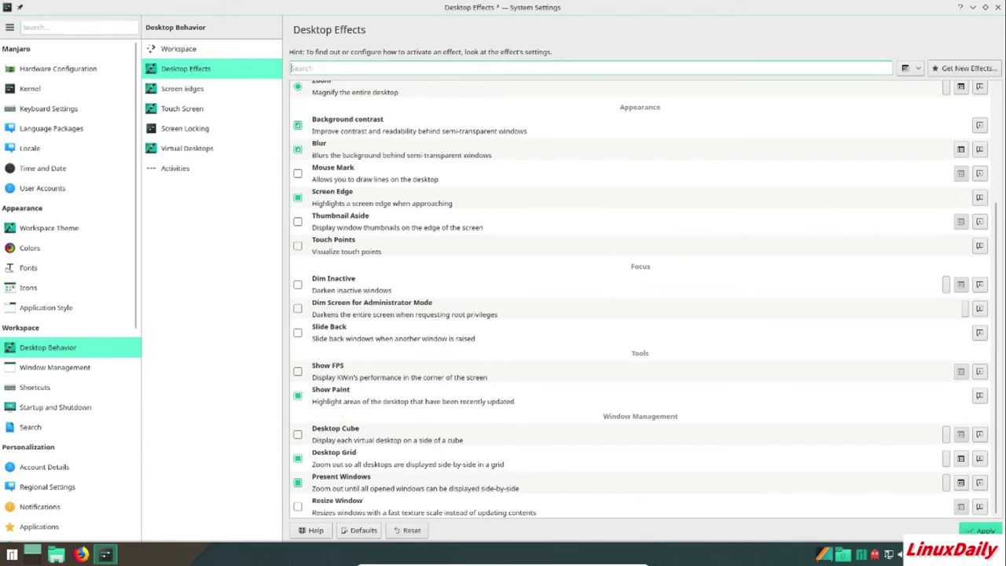
pyautogui.click(978, 529)
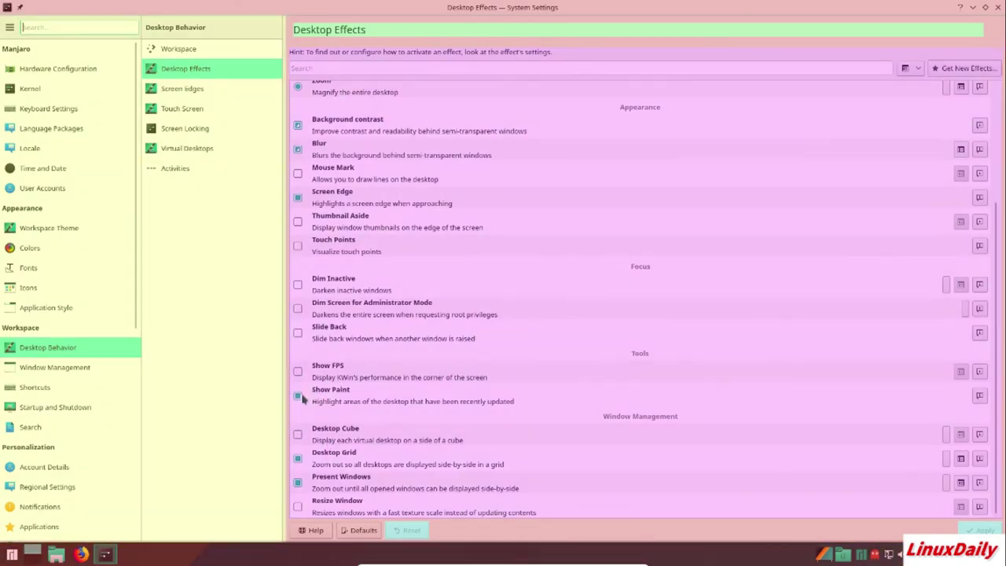
pyautogui.click(298, 395)
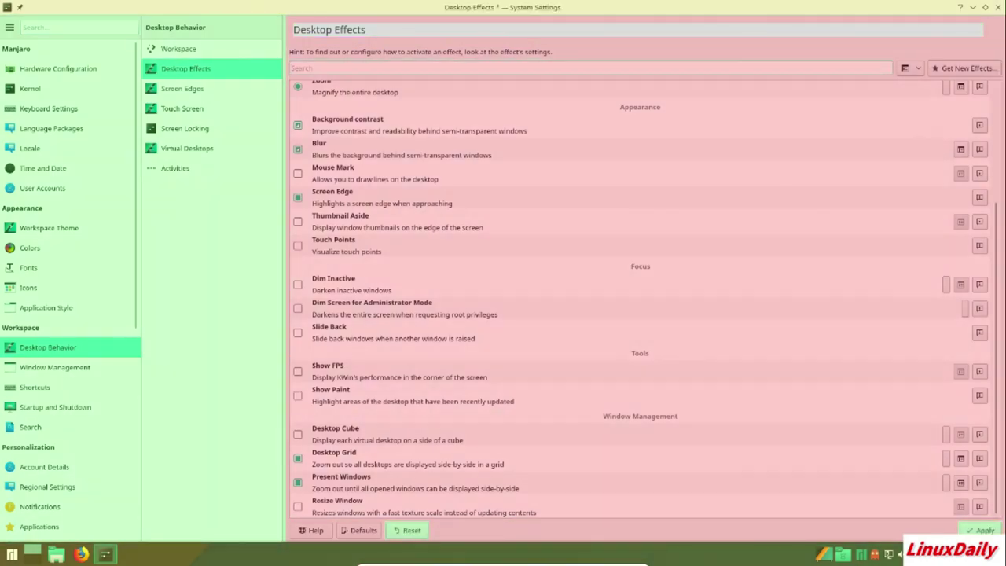
pyautogui.click(978, 529)
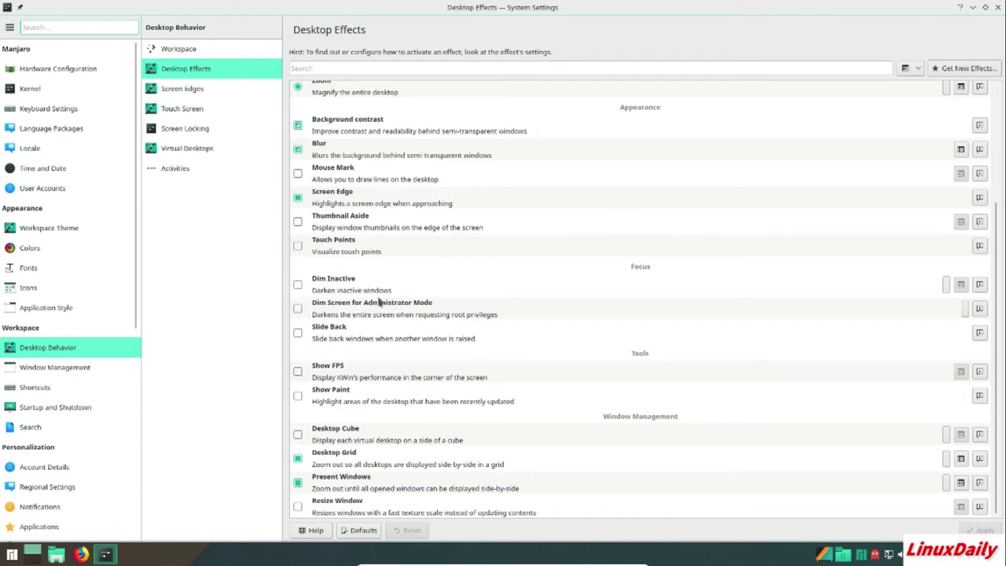
# Step: Enable and apply Dim Inactive and Dim Screen for Administrator Mode, then open Window Behavior
pyautogui.click(297, 308)
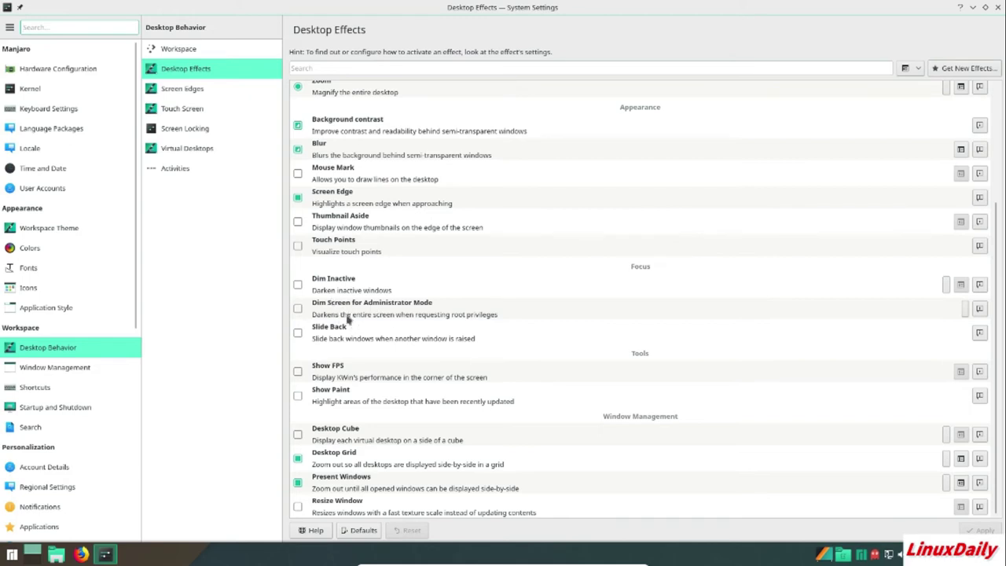
pyautogui.click(297, 285)
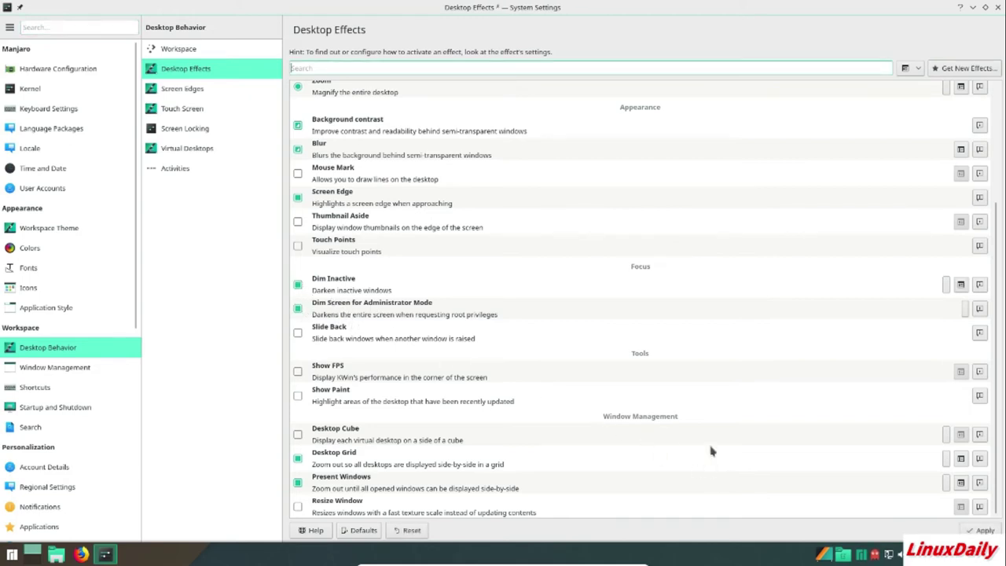
pyautogui.click(968, 529)
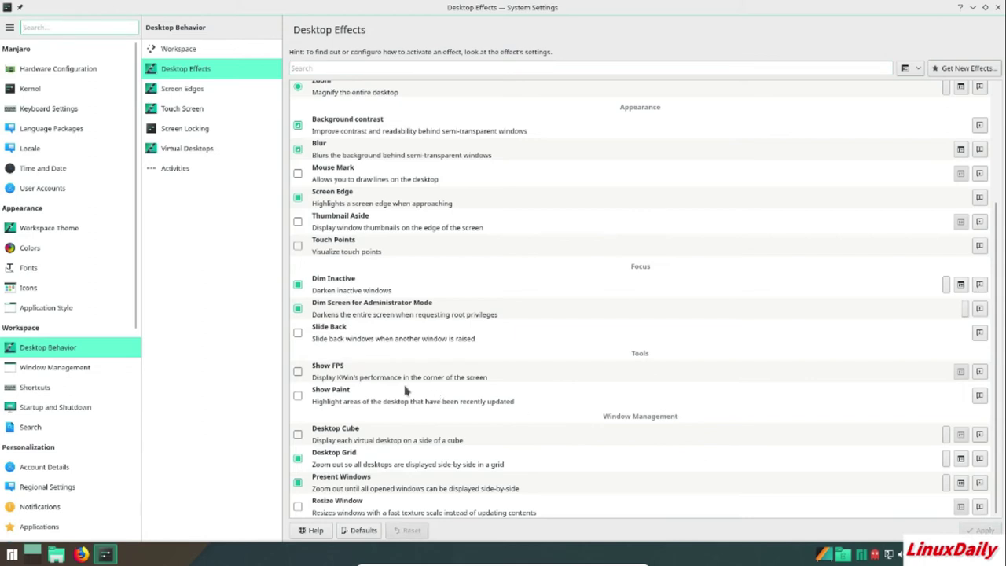
pyautogui.scroll(1, 410, 234)
pyautogui.scroll(2, 409, 234)
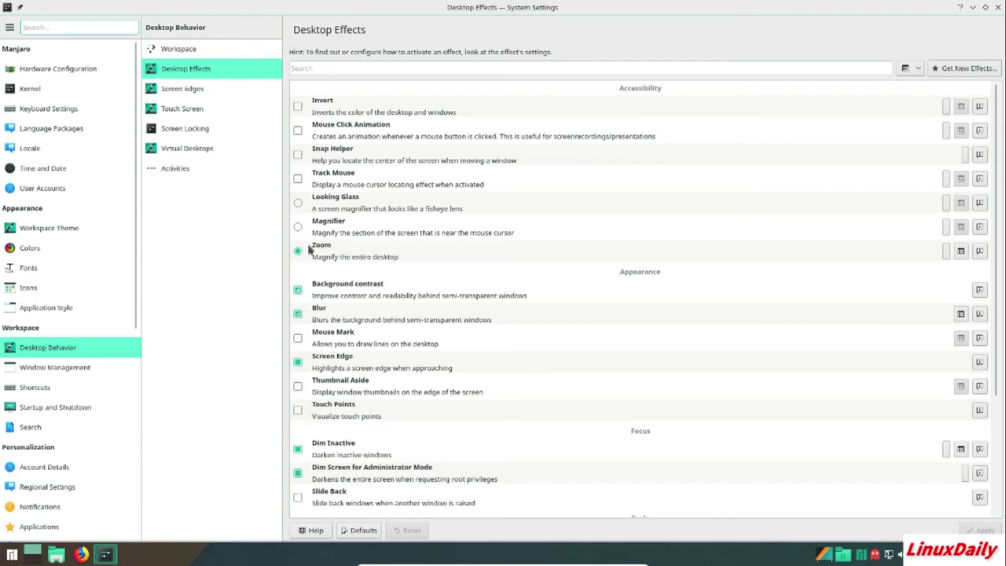
pyautogui.scroll(-3, 396, 275)
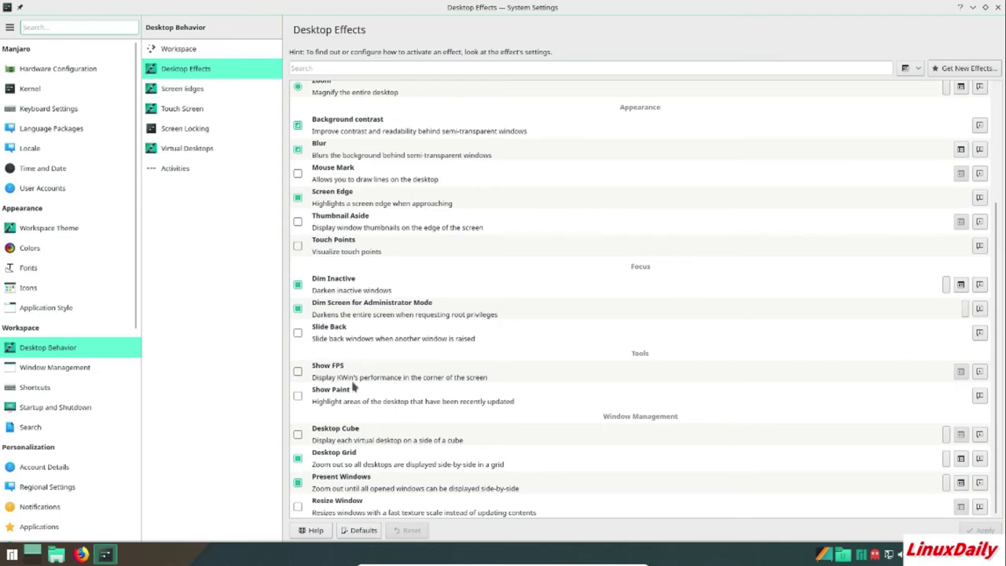
pyautogui.click(97, 376)
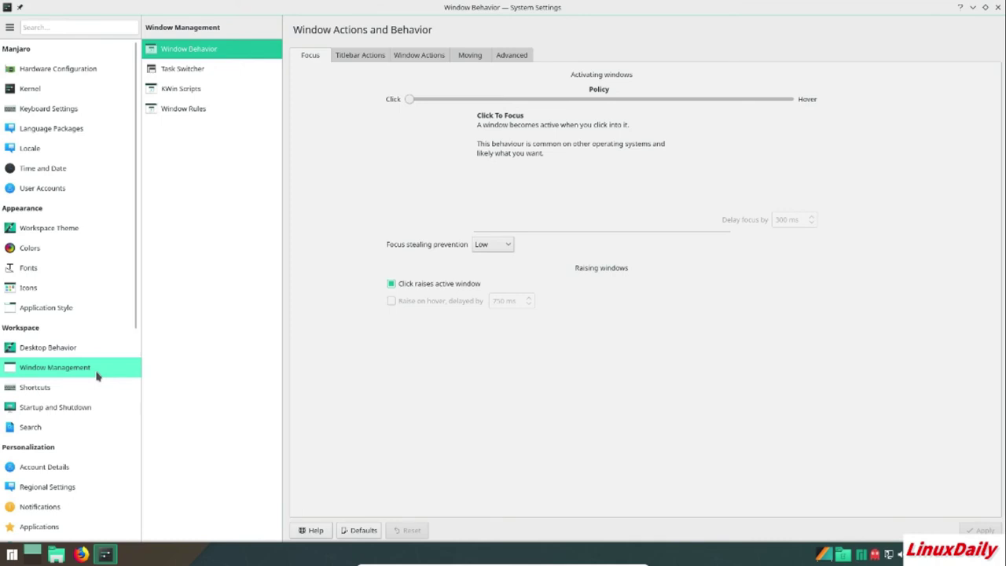
pyautogui.click(493, 102)
# Step: Slide the focus policy toward Focus Strictly Under Mouse and back to Click To Focus, discarding changes
pyautogui.click(455, 104)
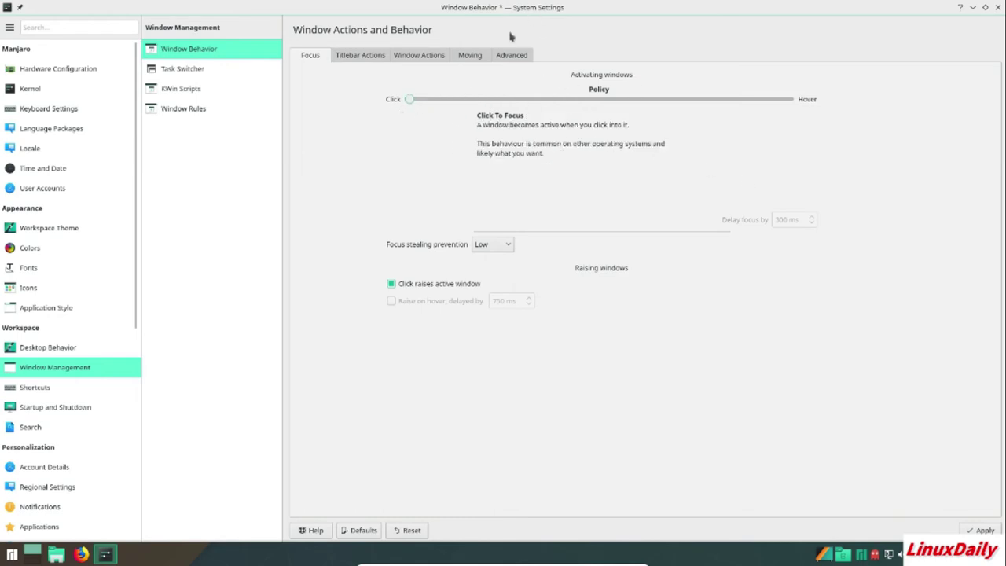
pyautogui.moveTo(409, 99); pyautogui.dragTo(901, 162)
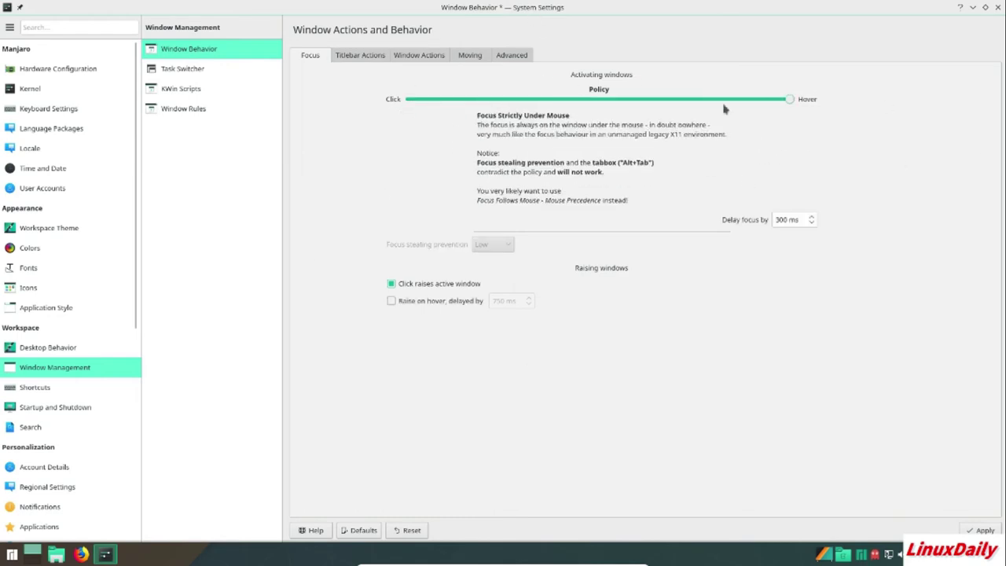
pyautogui.click(534, 99)
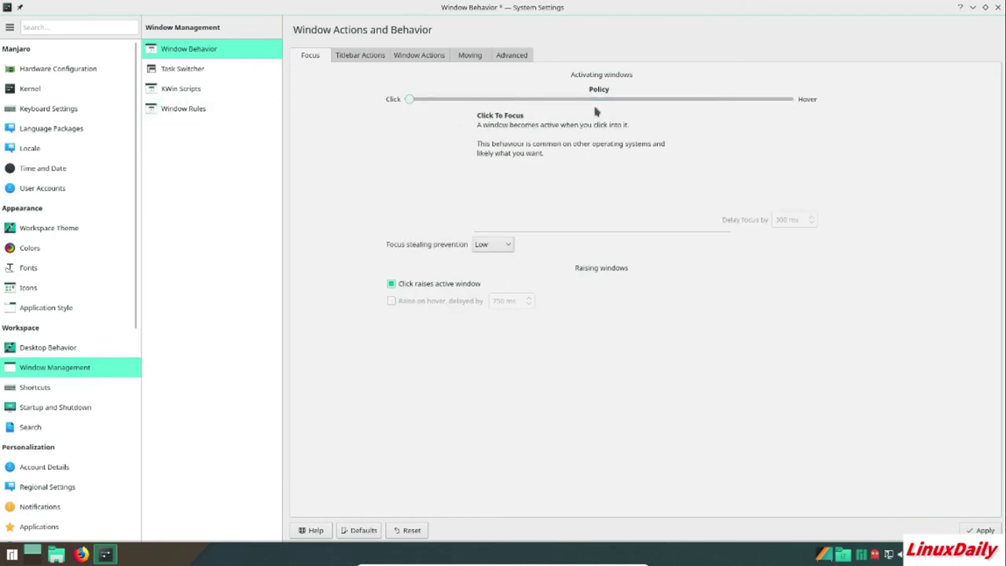
pyautogui.click(211, 77)
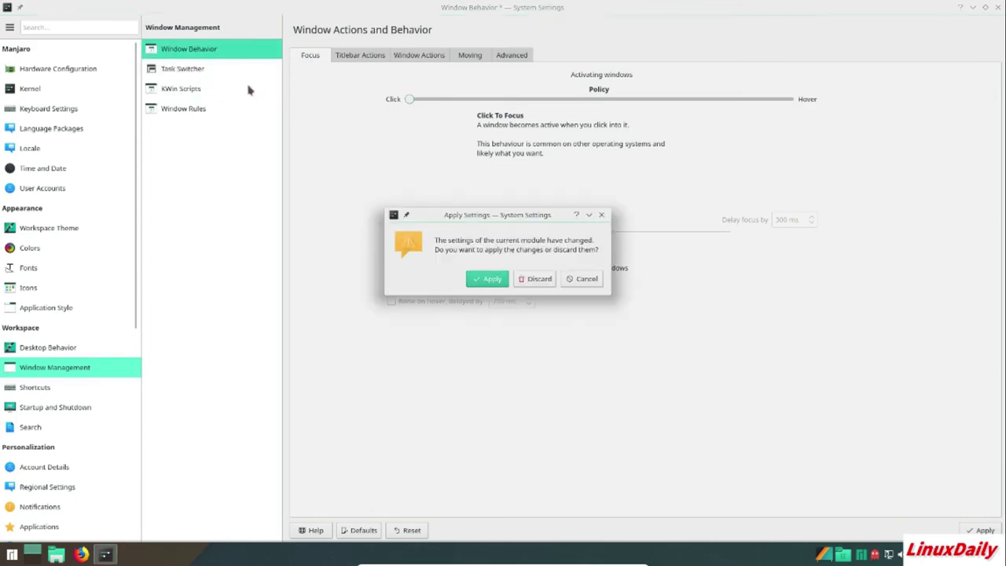
pyautogui.click(535, 279)
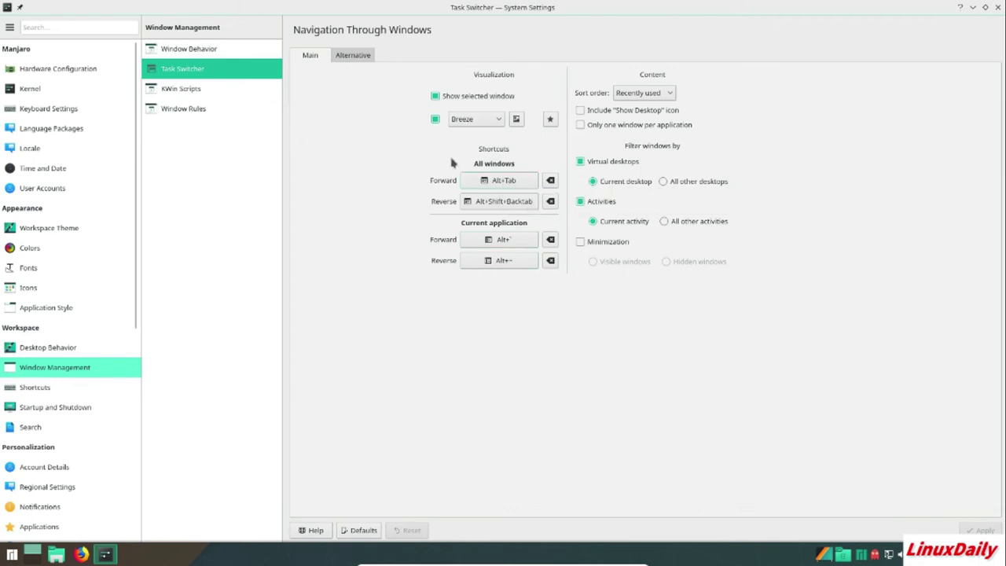
# Step: Browse the KWin Scripts list, then show the Login Screen (SDDM) page with Breath current
pyautogui.click(187, 92)
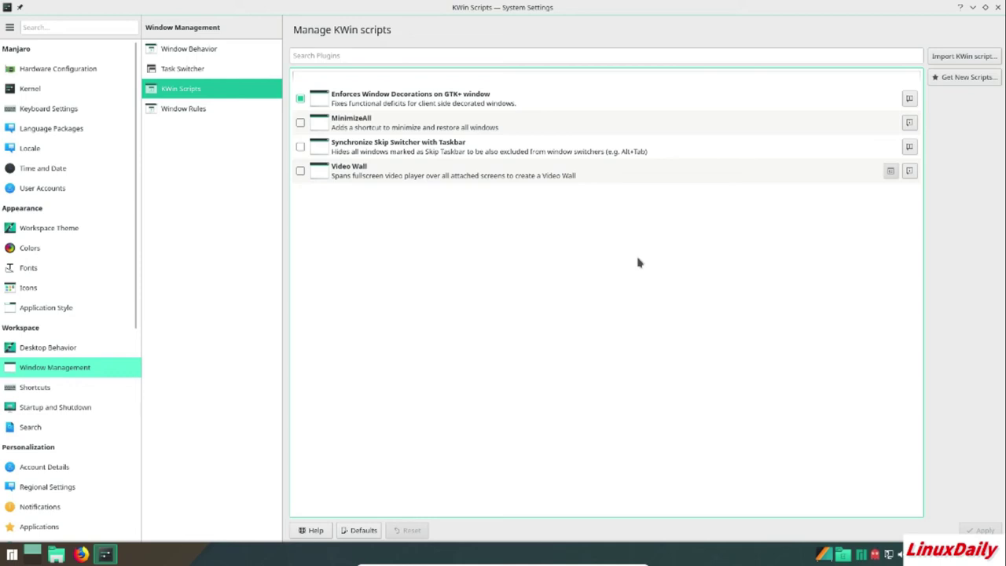
pyautogui.click(94, 400)
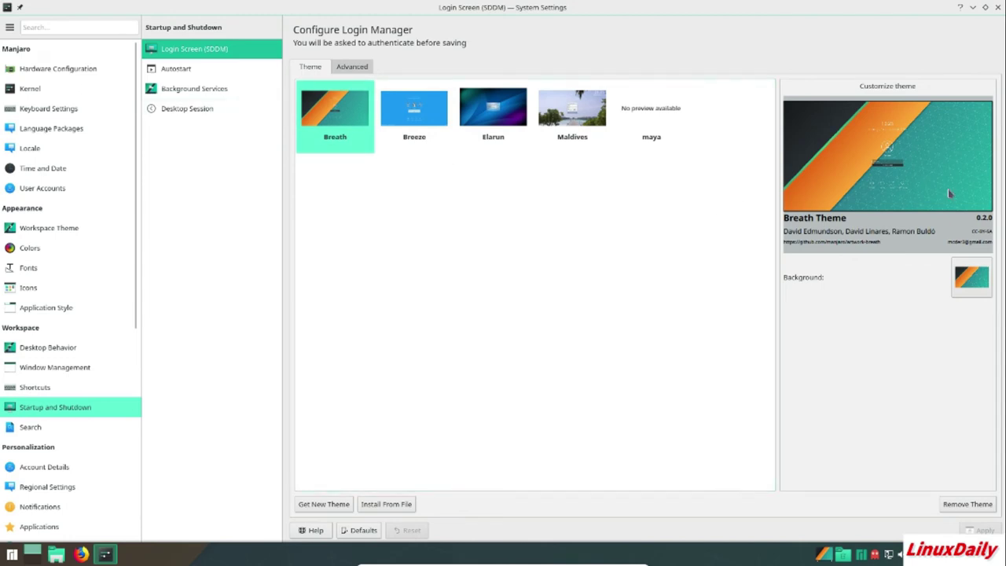
# Step: Glance at the Autostart and Desktop Session pages, then show the File Search page
pyautogui.click(212, 72)
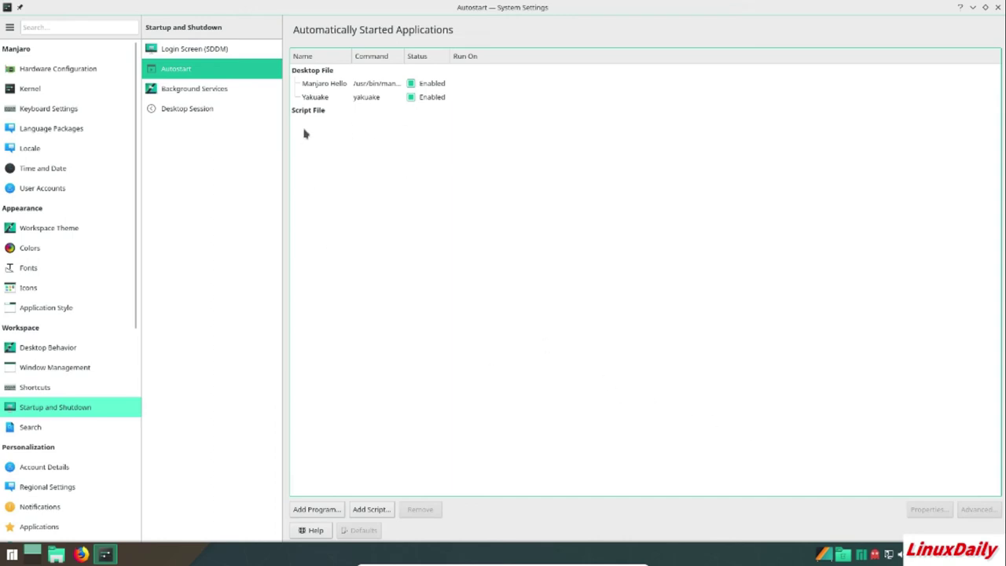
pyautogui.click(207, 109)
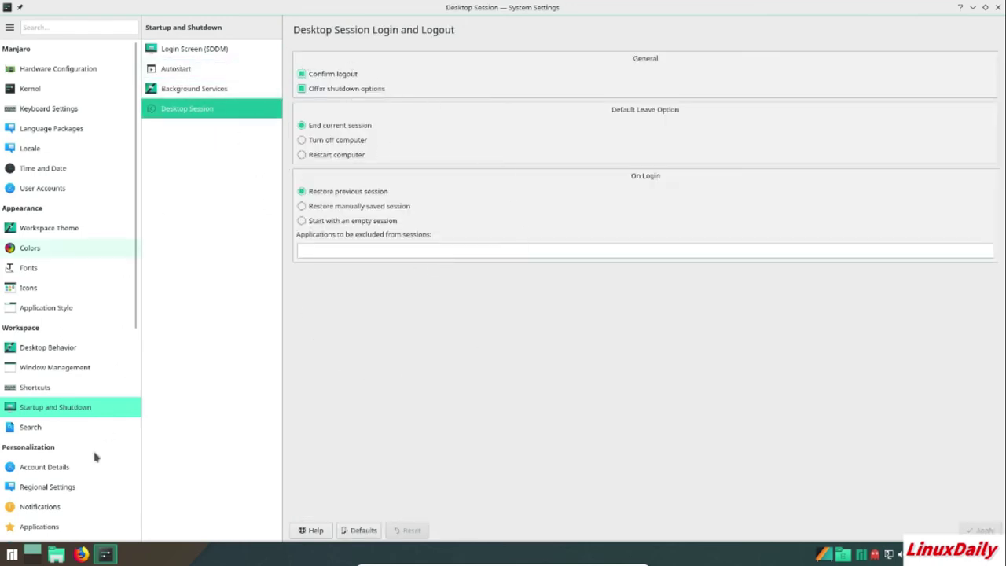
pyautogui.press('super')
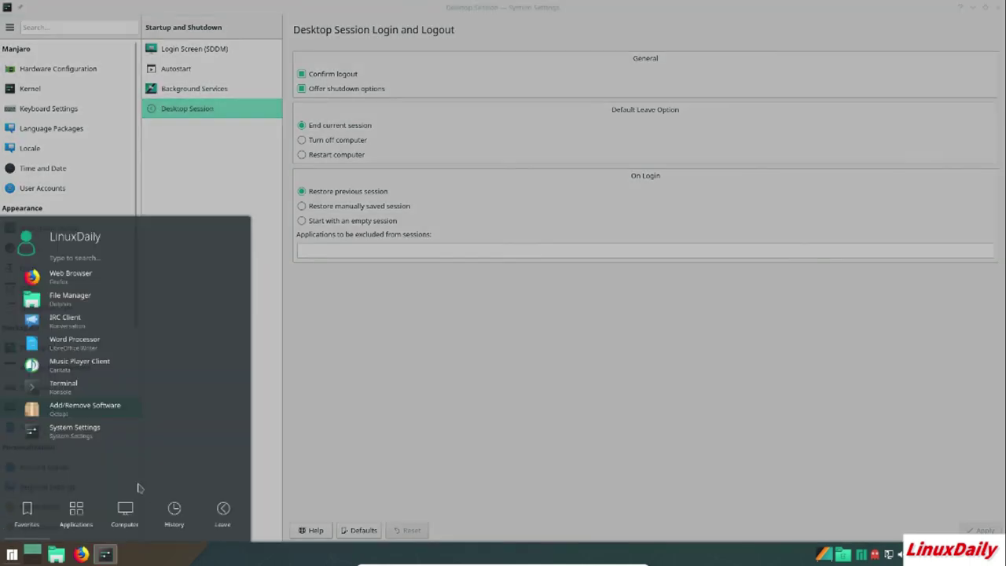
pyautogui.click(447, 451)
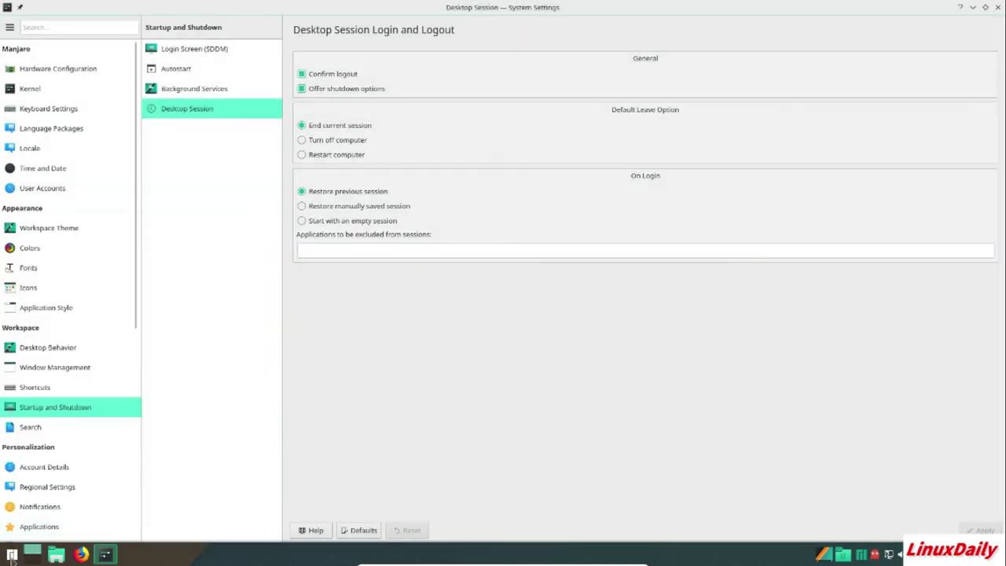
pyautogui.click(12, 554)
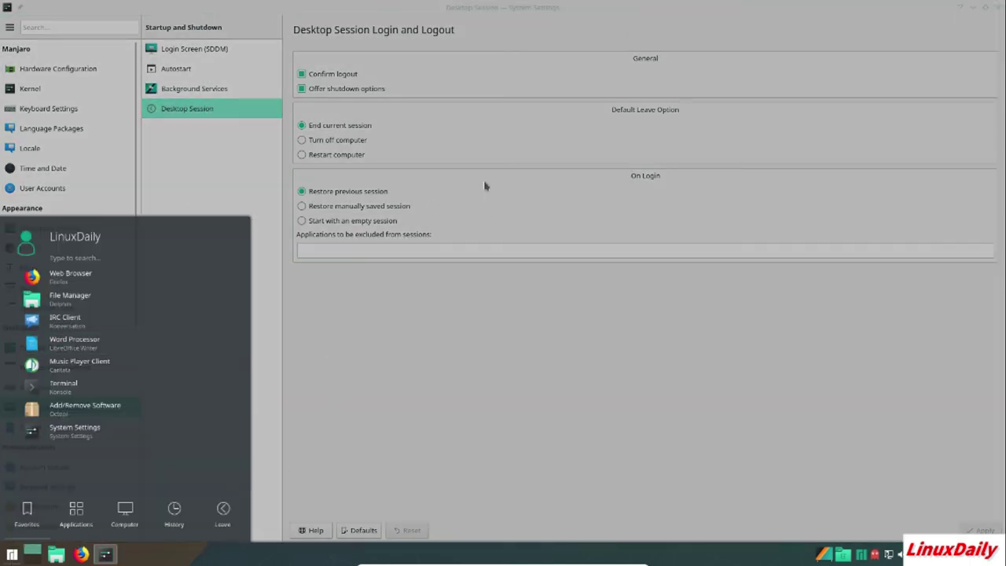
pyautogui.click(536, 401)
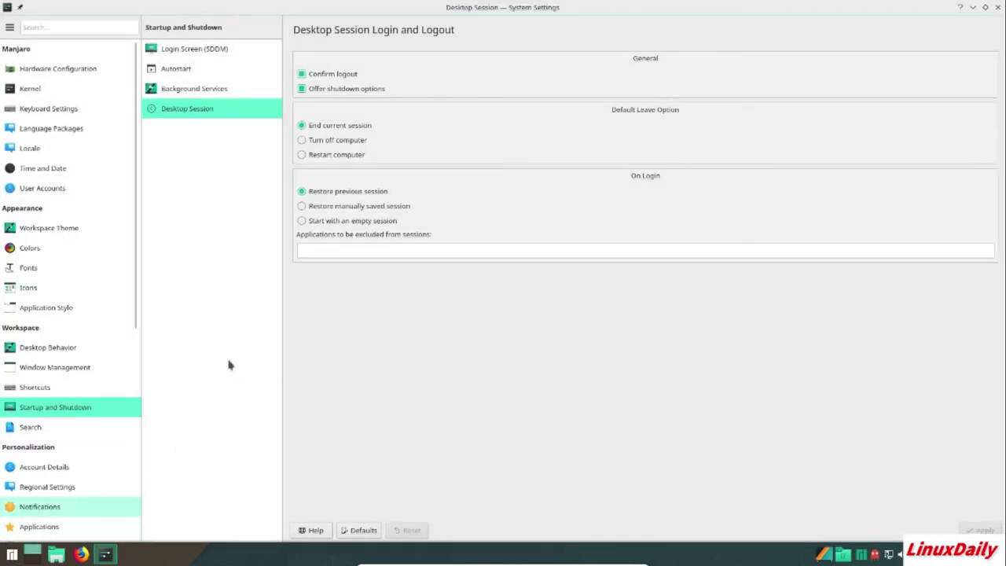
pyautogui.click(63, 427)
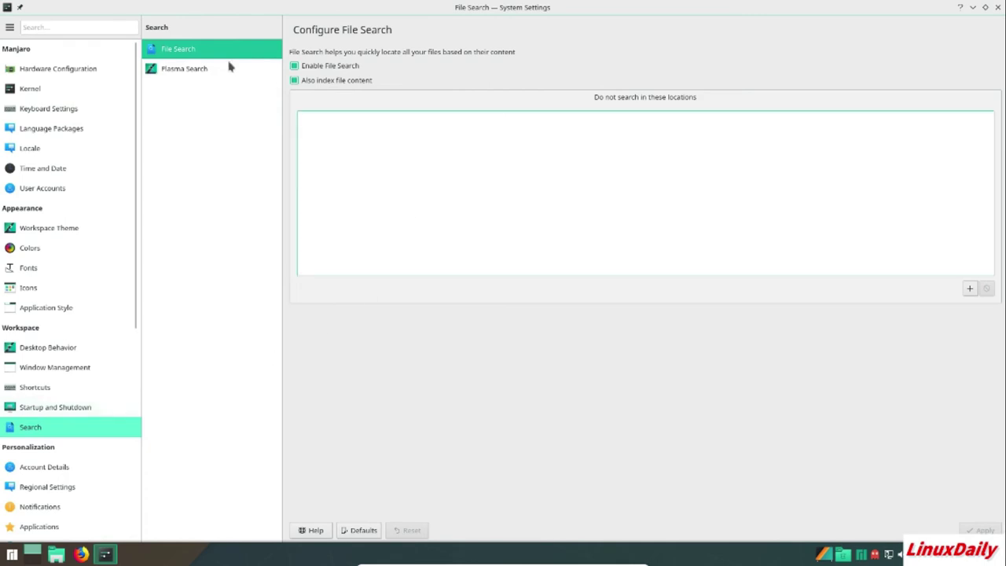
# Step: Browse the Plasma Search plugins like Calculator and Desktop Search, then pick Notifications
pyautogui.click(181, 74)
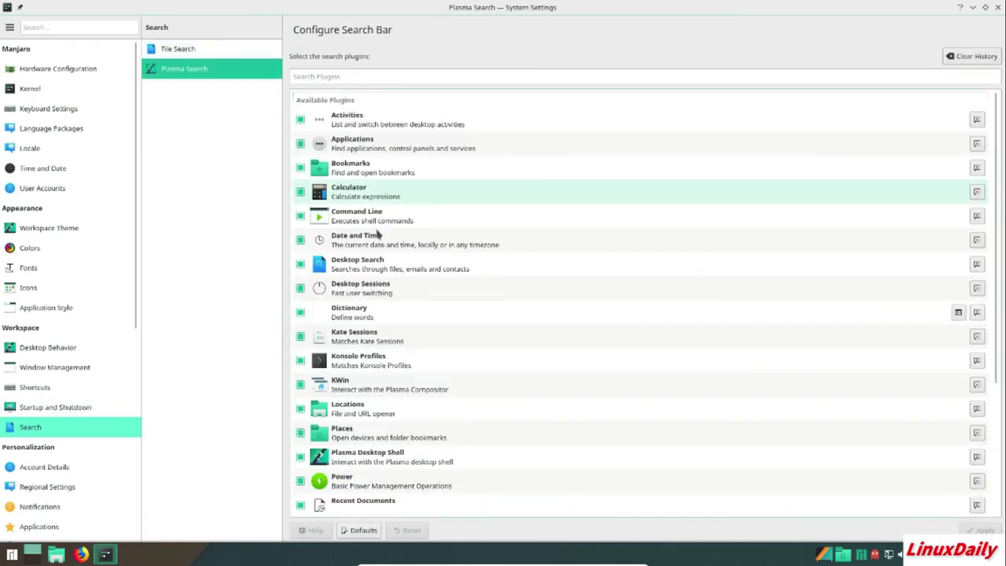
pyautogui.scroll(-3, 78, 428)
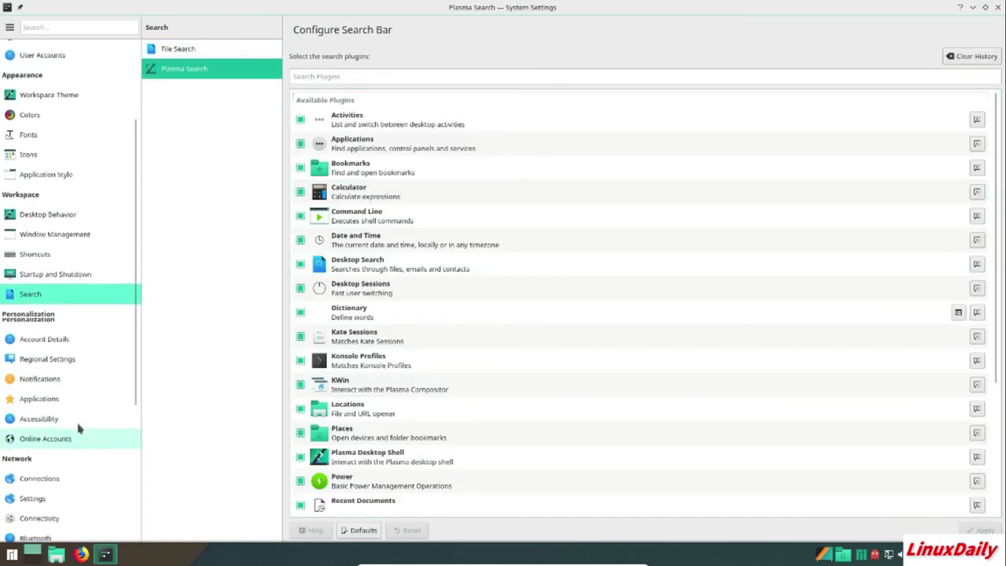
pyautogui.click(84, 375)
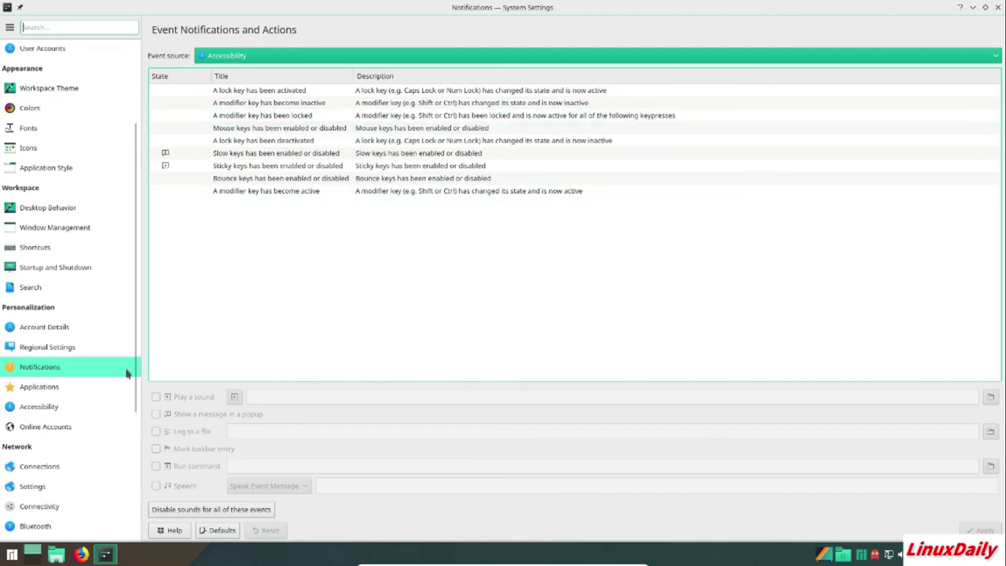
# Step: Scroll through Default Applications, with KMail as the email client, then close System Settings
pyautogui.click(69, 393)
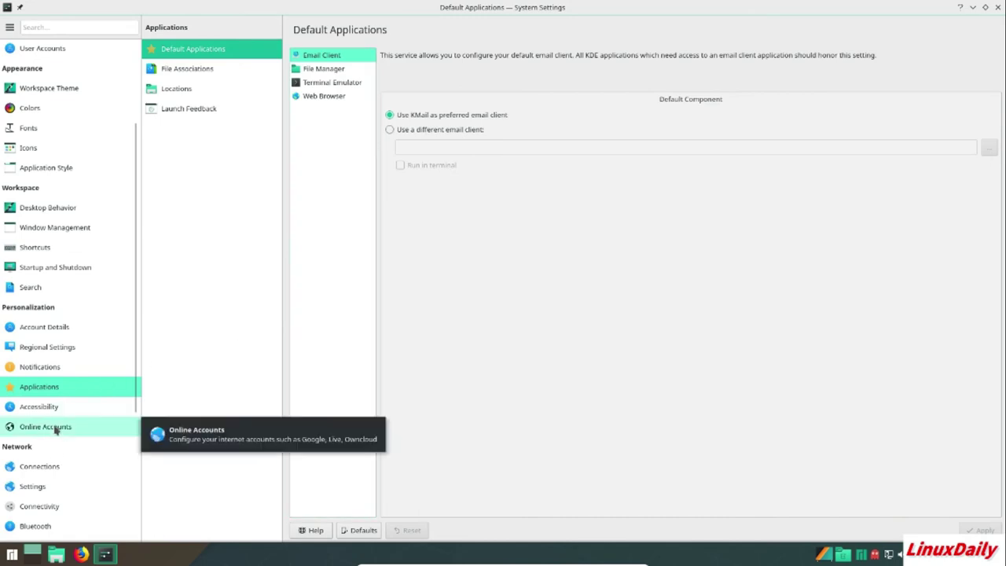
pyautogui.scroll(-5, 55, 429)
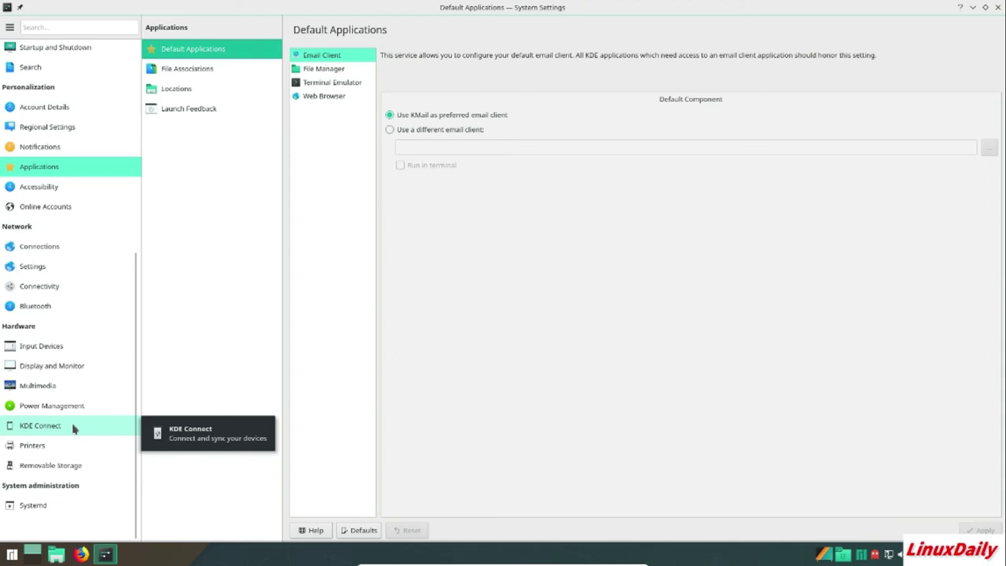
pyautogui.scroll(6, 73, 429)
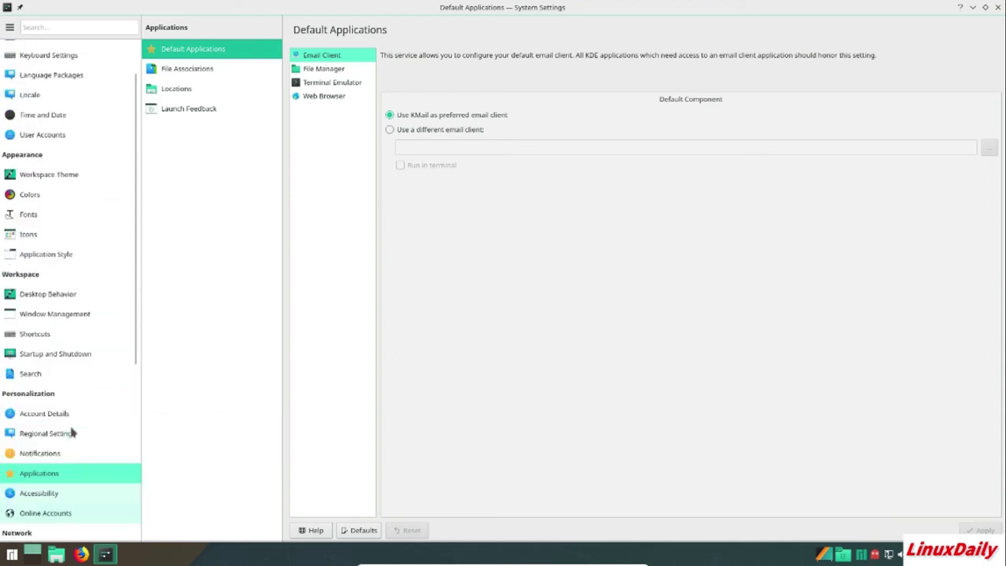
pyautogui.scroll(1, 73, 431)
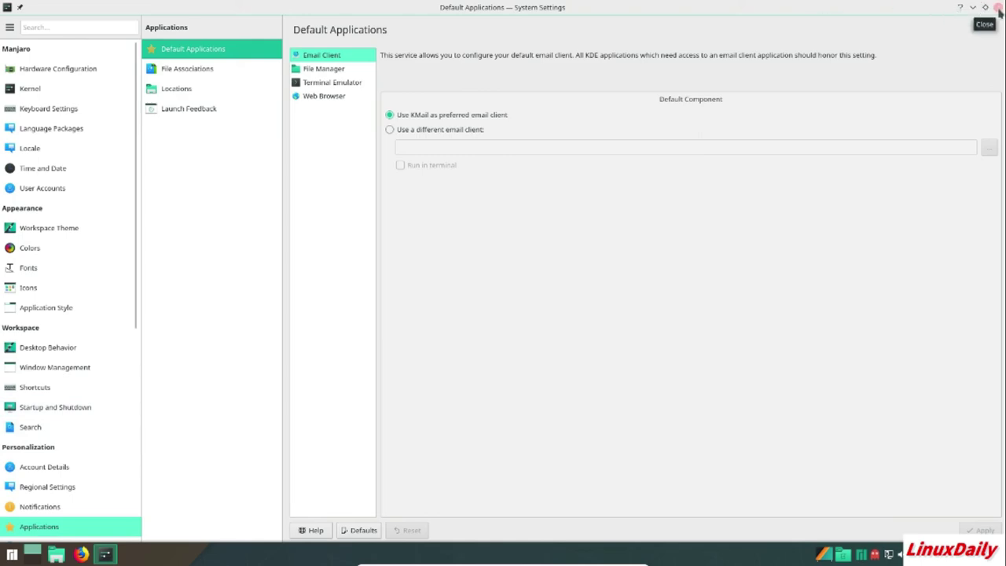
pyautogui.click(997, 7)
# Step: Open Configure Desktop from the desktop context menu and maximize the Folder Settings window
pyautogui.click(12, 554)
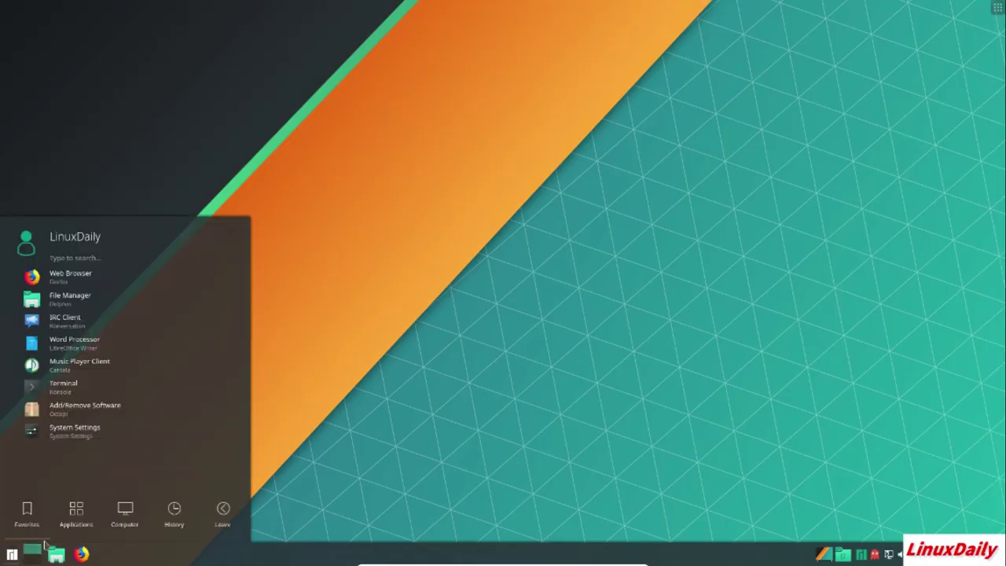
pyautogui.click(394, 340)
pyautogui.rightClick(393, 338)
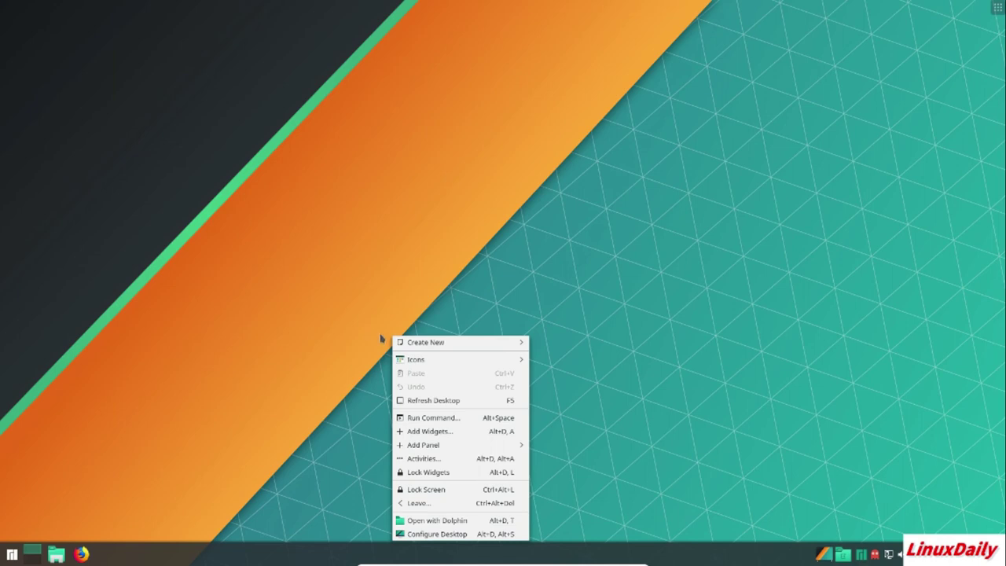
pyautogui.click(453, 534)
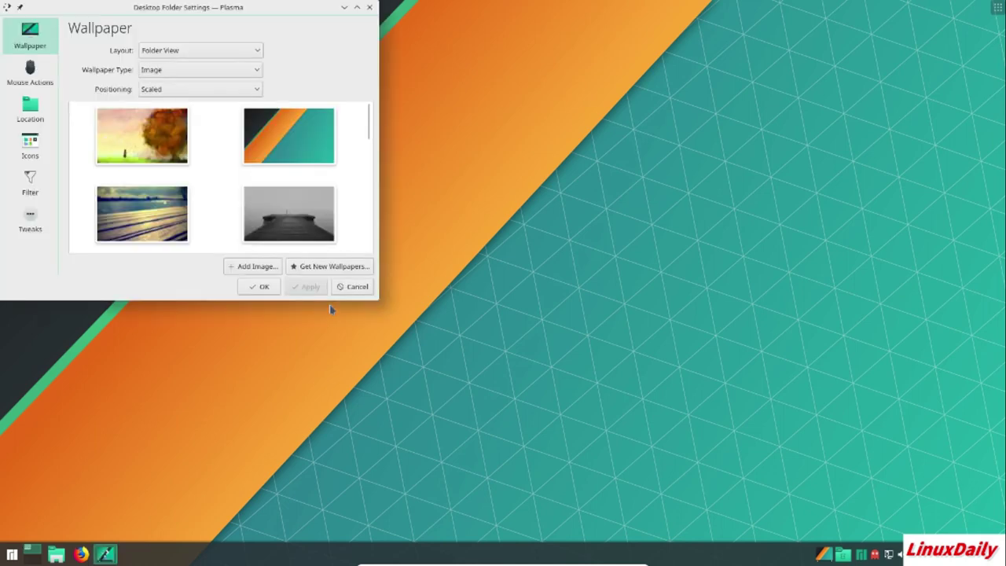
pyautogui.click(356, 7)
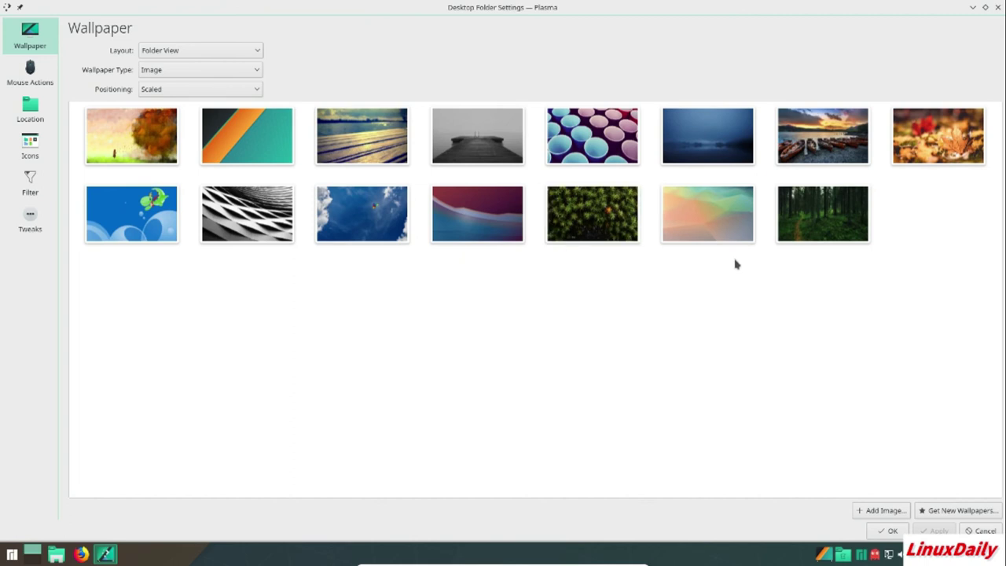
# Step: Apply the black-and-white geometric image as the desktop wallpaper and preview it
pyautogui.click(258, 224)
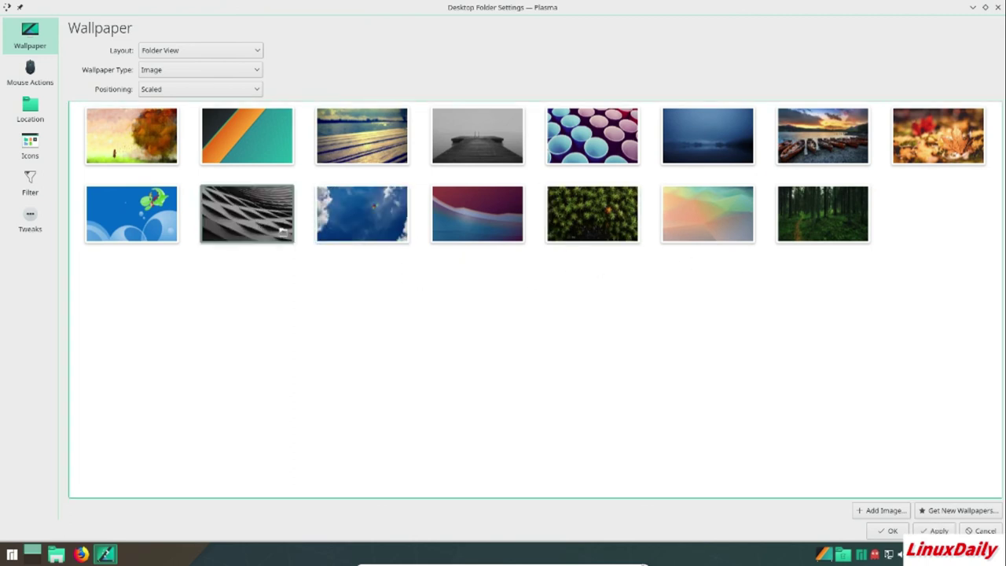
pyautogui.click(931, 531)
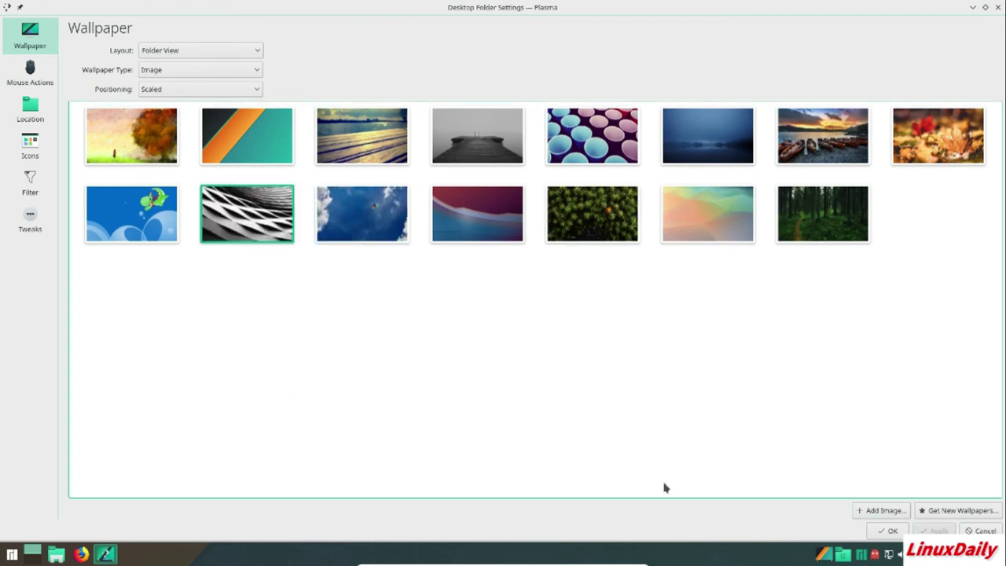
pyautogui.doubleClick(590, 13)
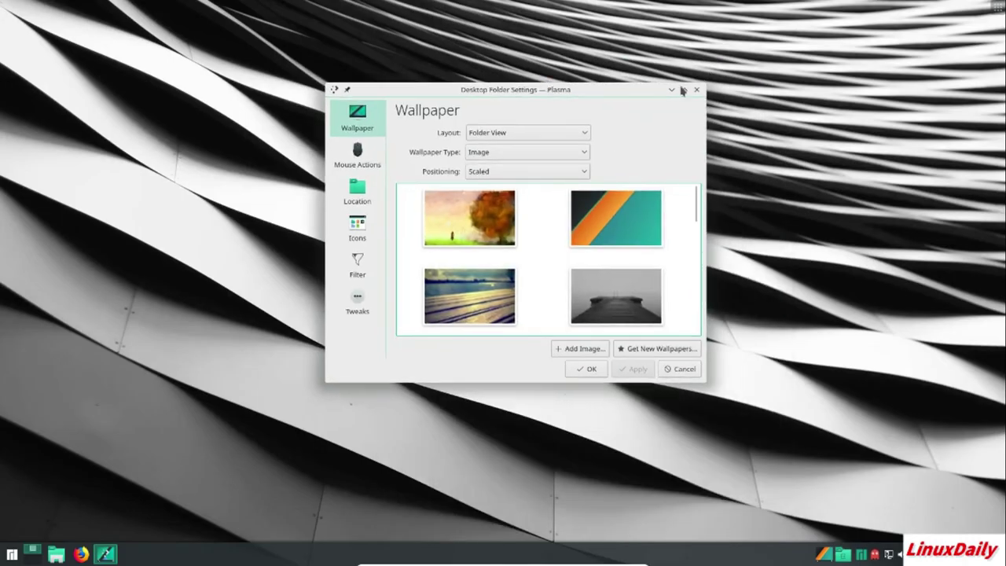
pyautogui.doubleClick(582, 230)
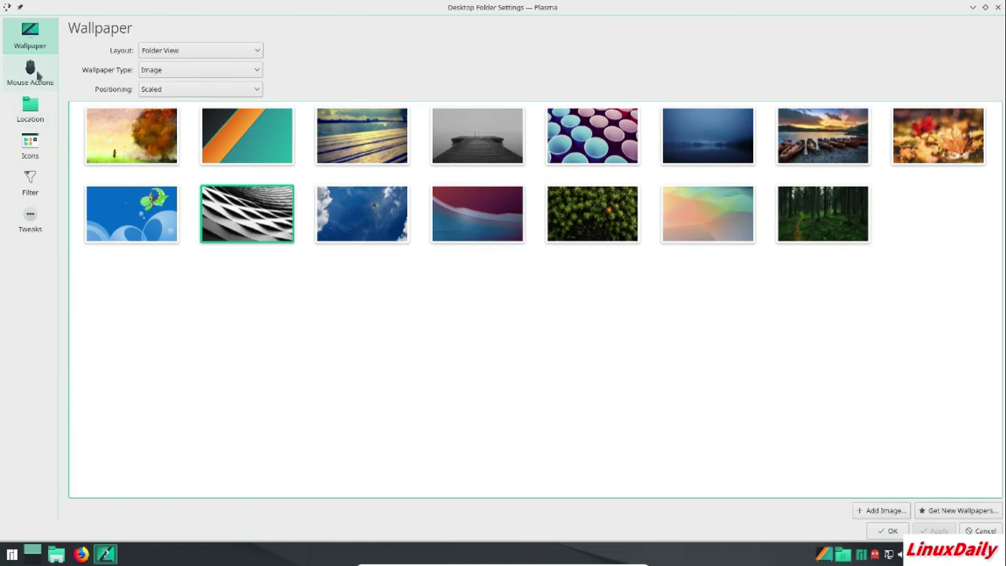
pyautogui.click(37, 74)
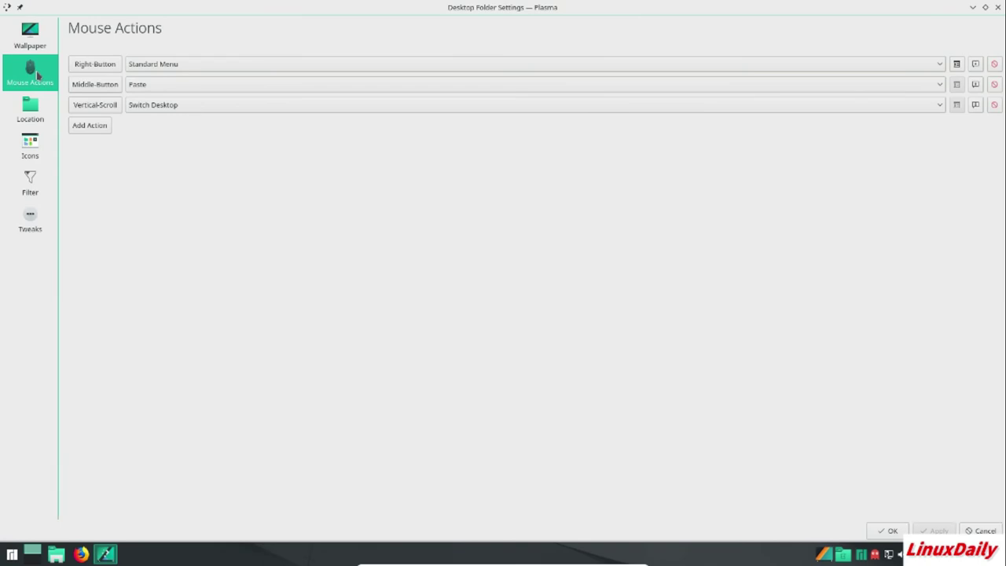
# Step: Set the desktop's Vertical-Scroll mouse action to Switch Activity
pyautogui.click(243, 108)
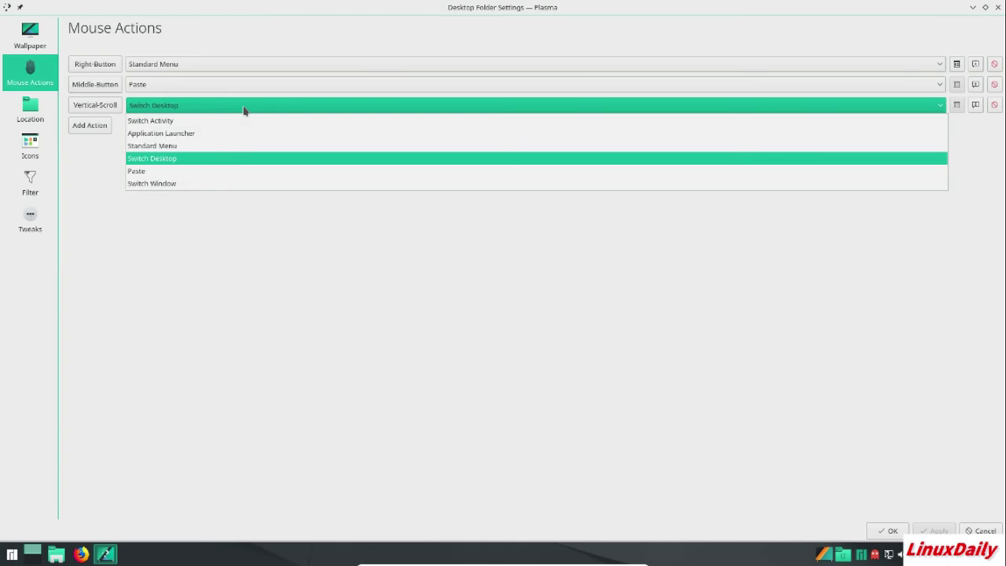
pyautogui.click(209, 123)
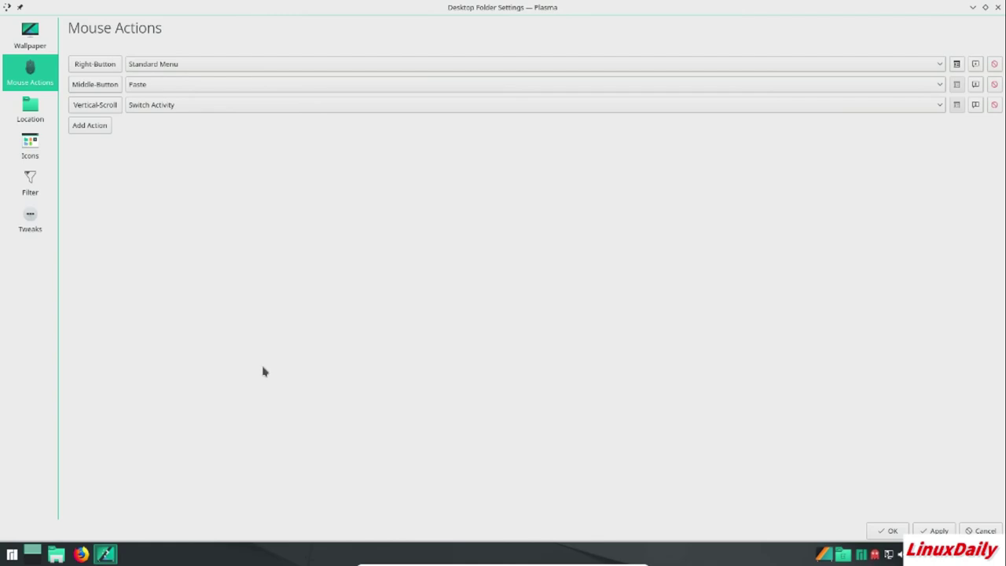
pyautogui.click(56, 554)
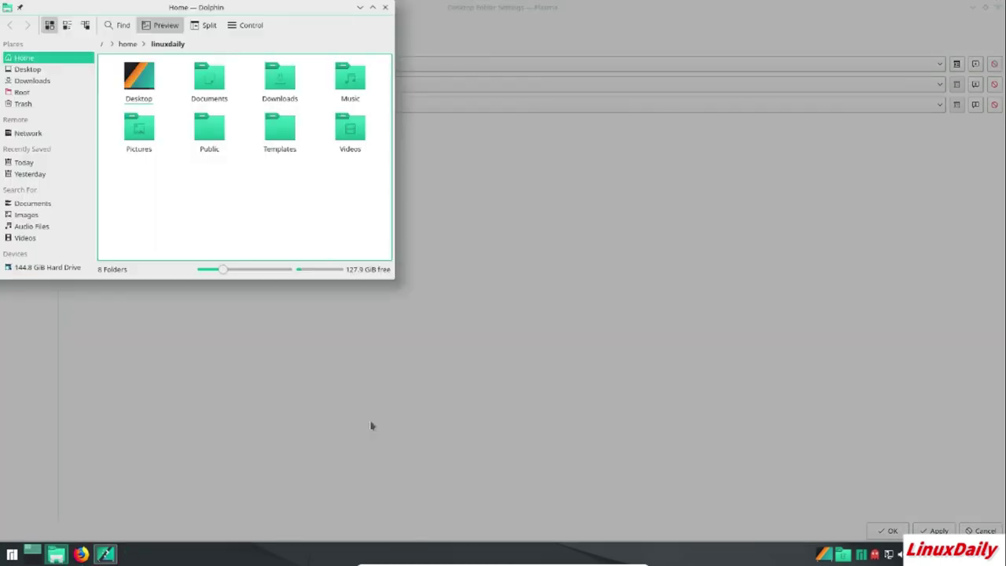
pyautogui.click(846, 450)
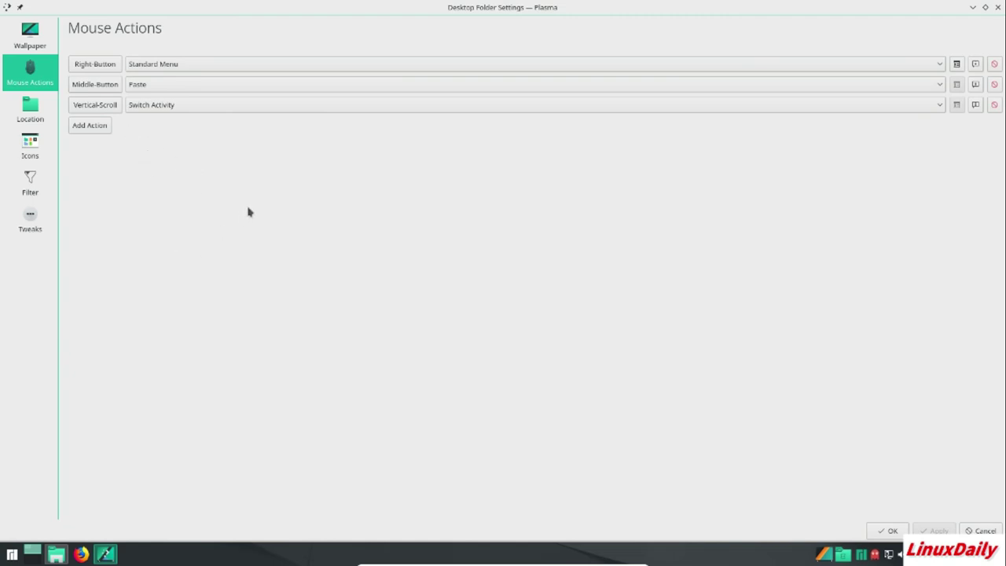
# Step: Set Vertical-Scroll to Switch Window and apply it
pyautogui.click(295, 106)
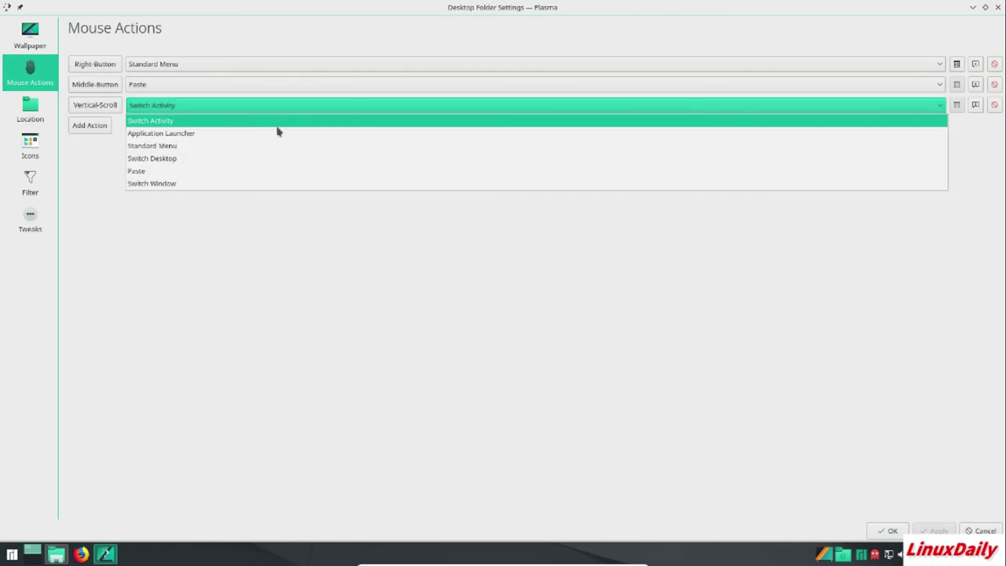
pyautogui.press('Down')
pyautogui.press('Down')
pyautogui.press('Down')
pyautogui.press('Down')
pyautogui.press('Down')
pyautogui.press('Return')
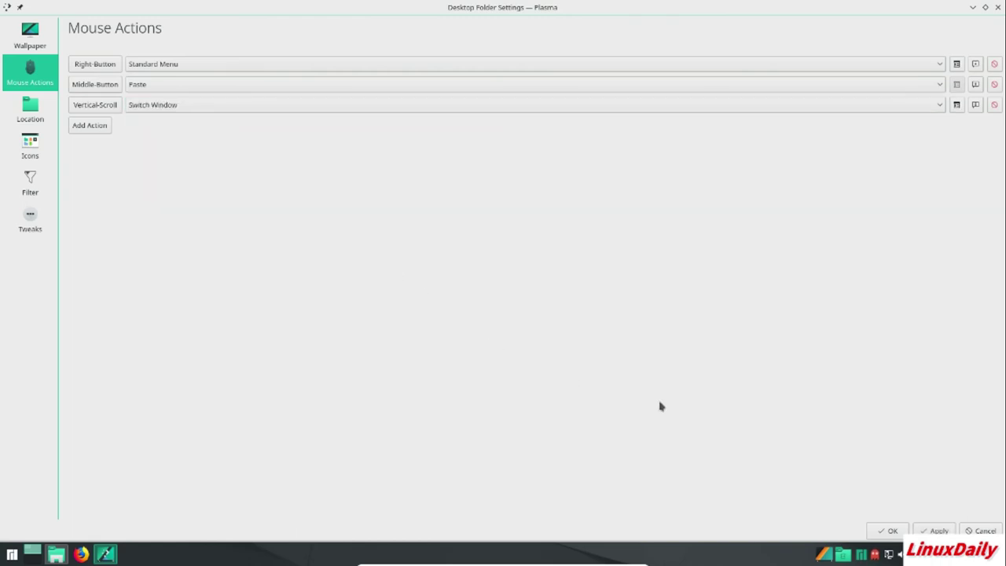
pyautogui.click(934, 531)
# Step: Change Vertical-Scroll back to Switch Desktop and save the desktop settings
pyautogui.click(189, 105)
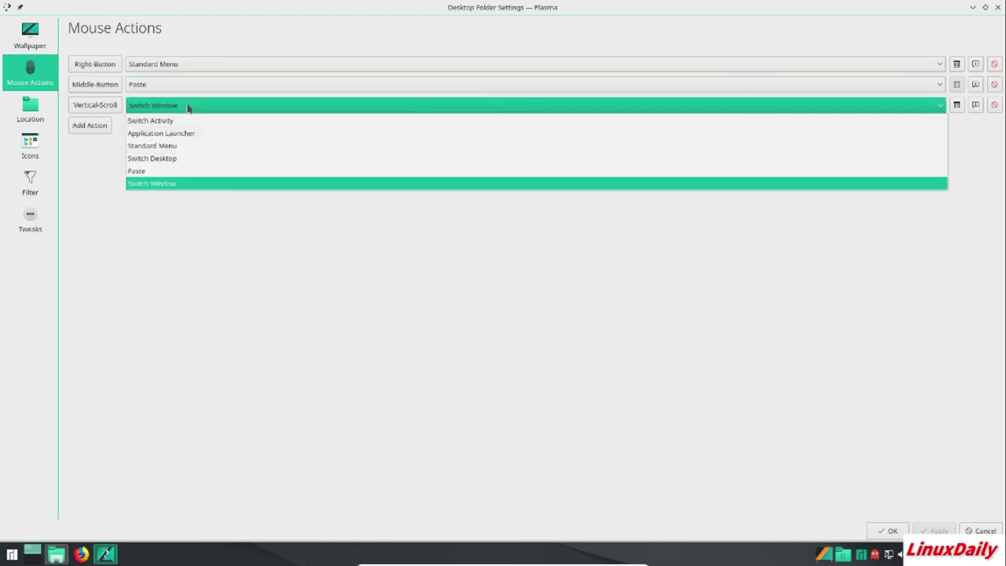
pyautogui.click(203, 159)
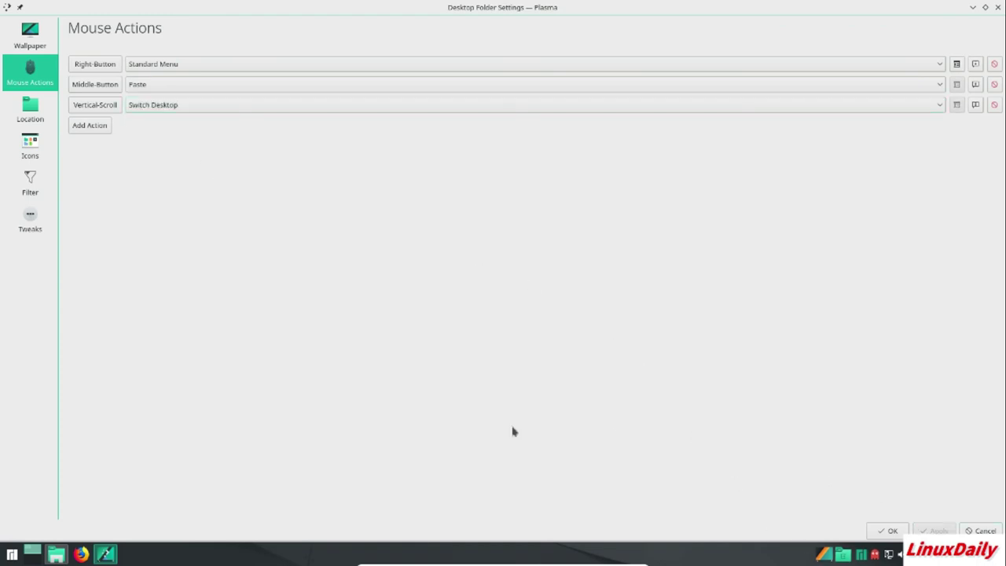
pyautogui.click(972, 7)
# Step: Bring the file manager and the Desktop Folder Settings window back into view
pyautogui.scroll(-1, 237, 414)
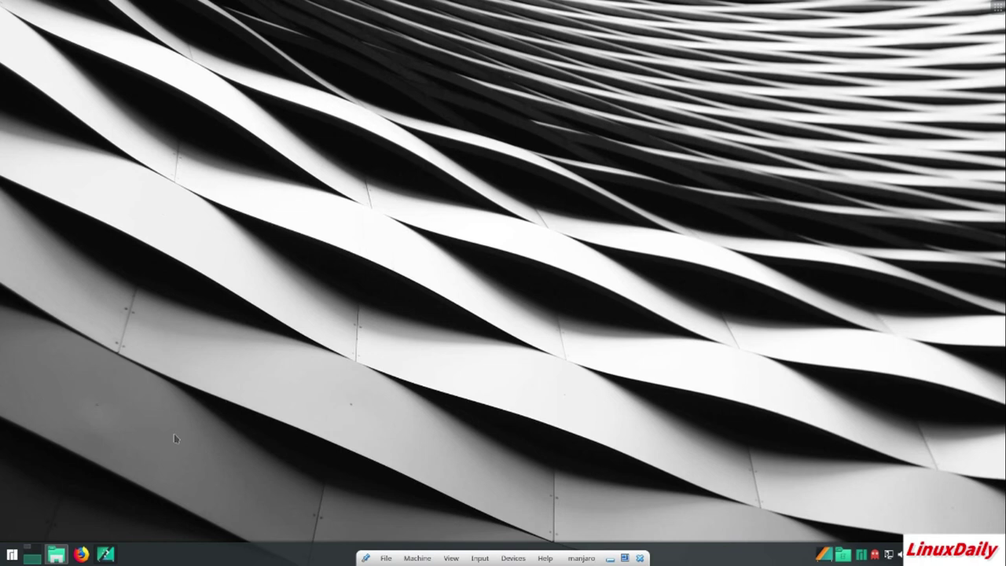
pyautogui.click(31, 553)
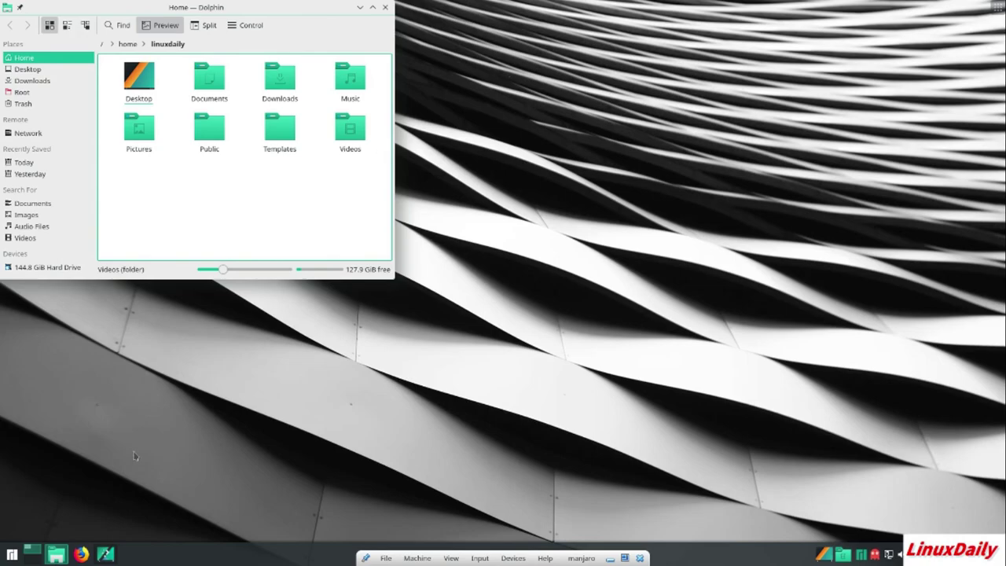
pyautogui.click(105, 554)
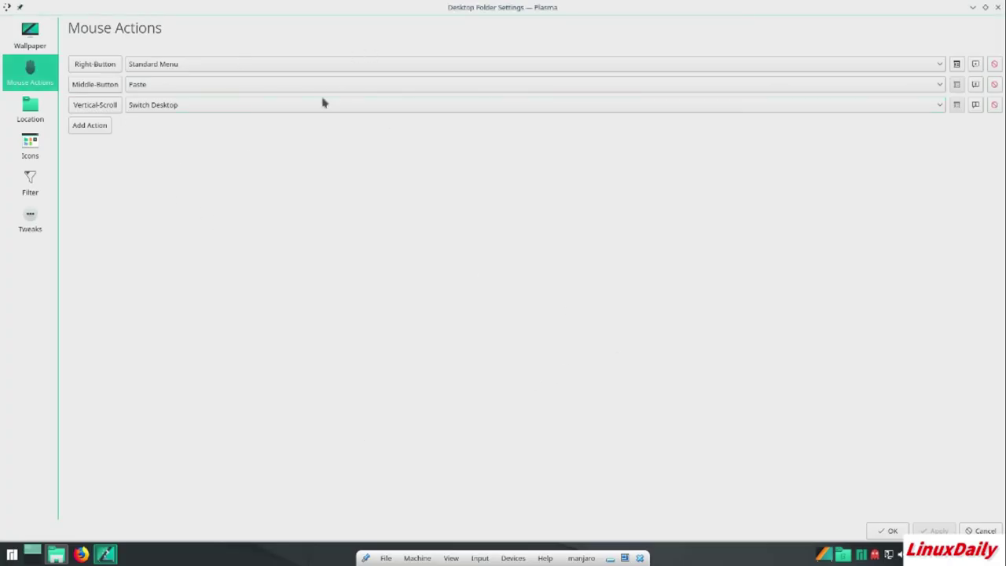
# Step: Leave Middle-Button on Paste, view the Location, Icons and Tweaks pages, then close the settings
pyautogui.click(201, 84)
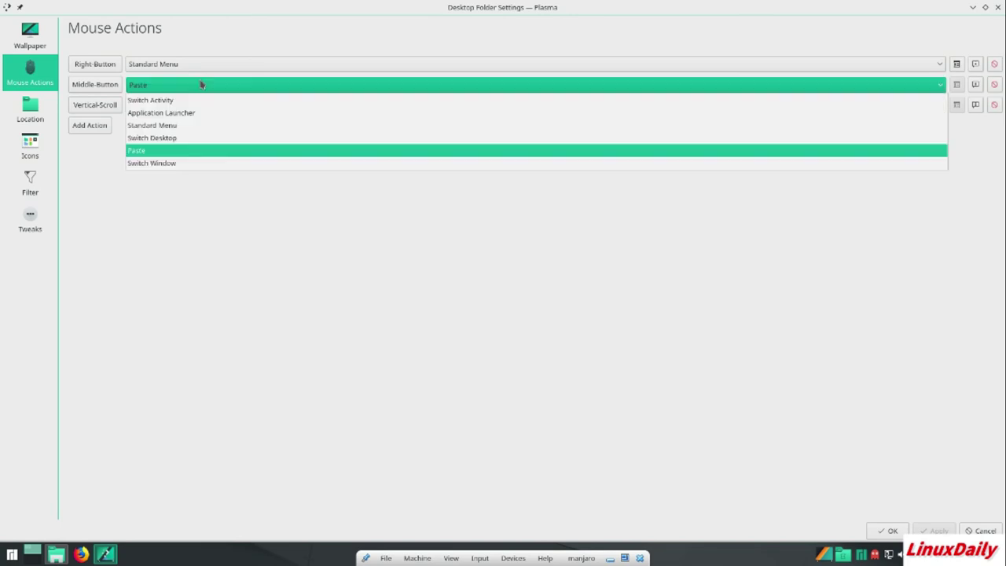
pyautogui.click(231, 309)
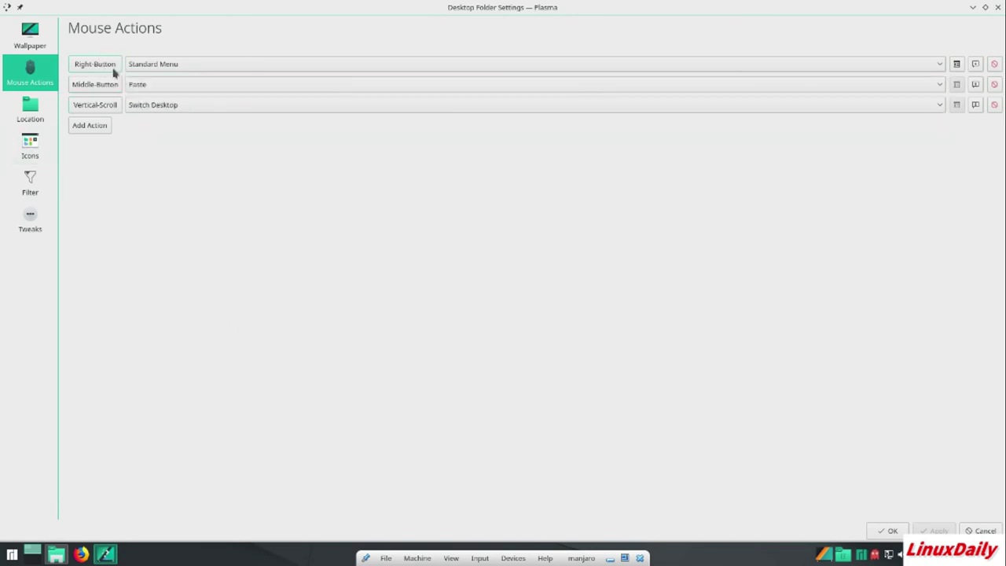
pyautogui.click(30, 112)
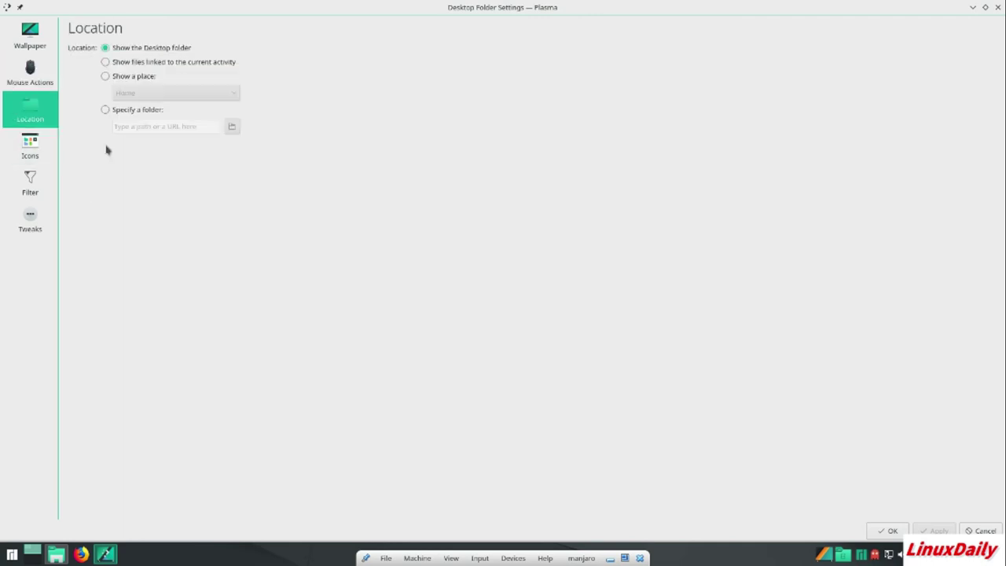
pyautogui.click(32, 149)
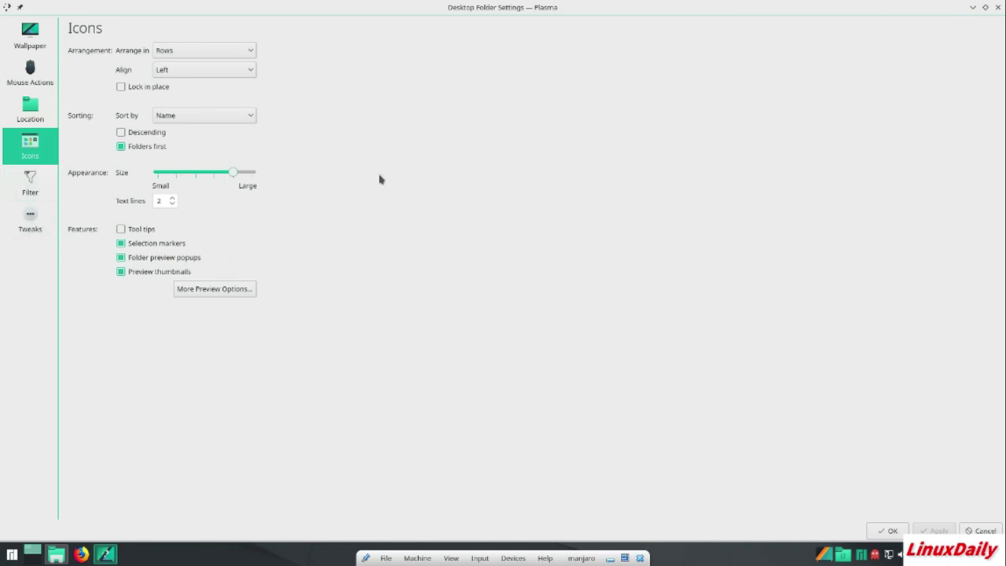
pyautogui.click(20, 235)
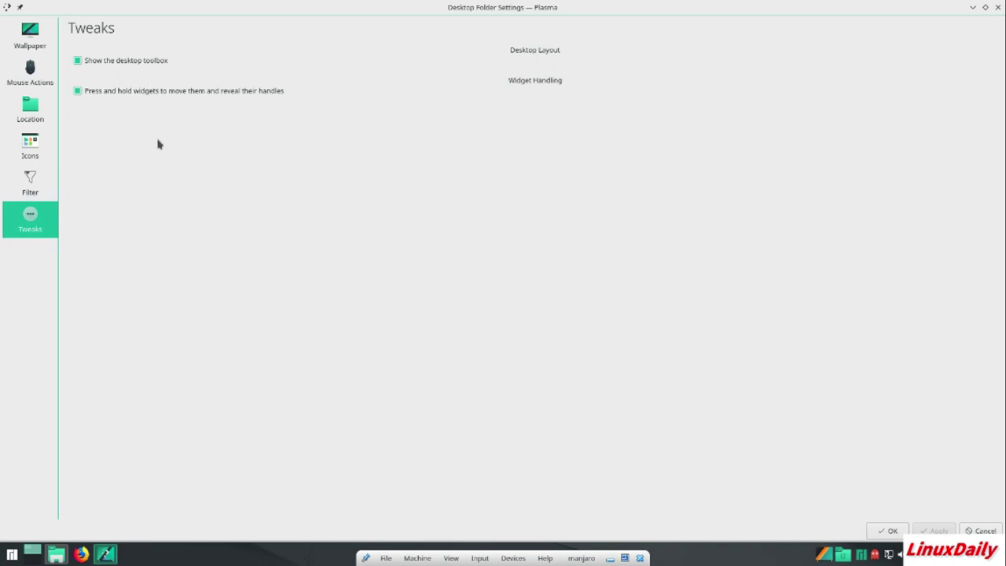
pyautogui.click(997, 7)
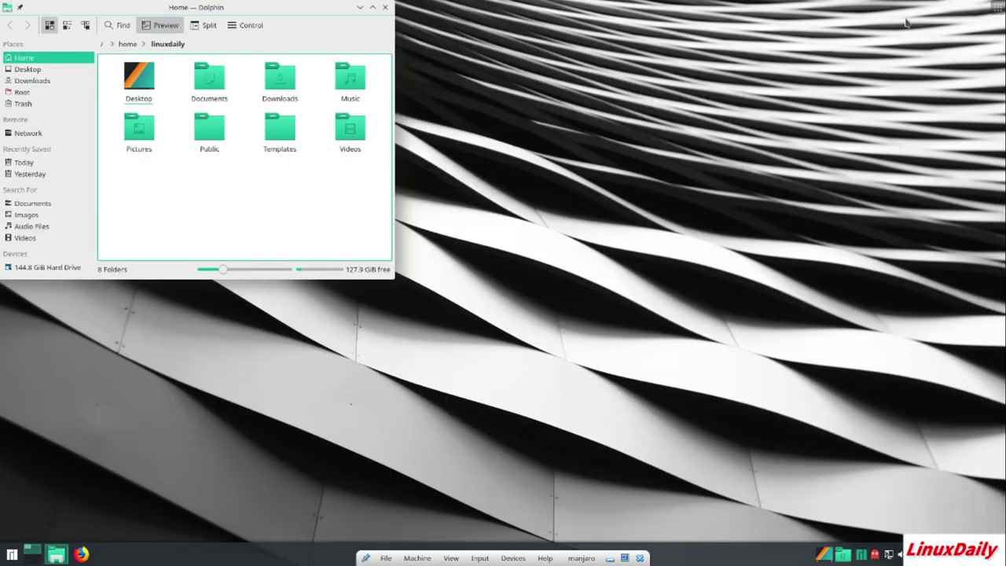
# Step: Close the Dolphin window and open a Konsole terminal near the screen centre
pyautogui.click(385, 7)
pyautogui.click(16, 555)
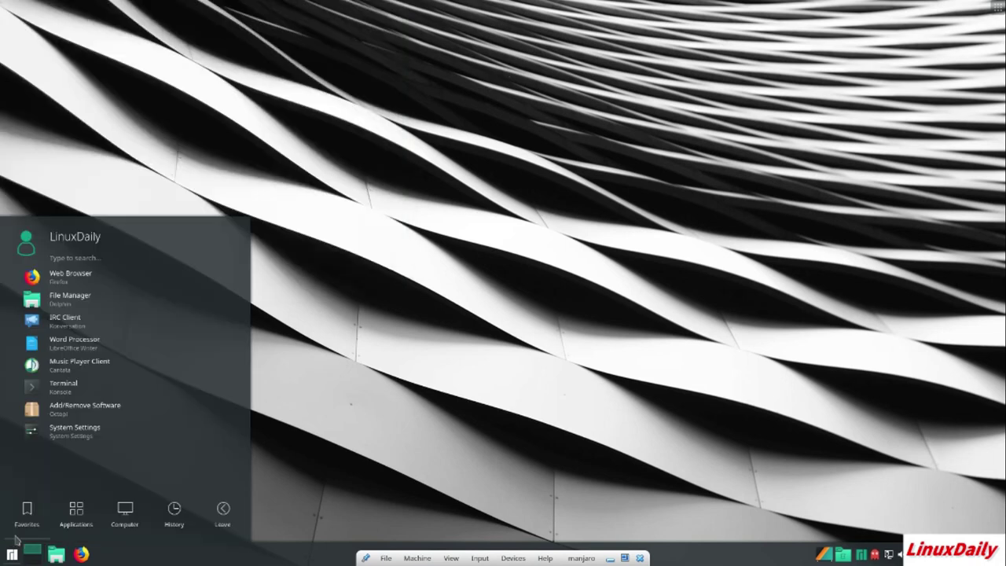
pyautogui.click(156, 404)
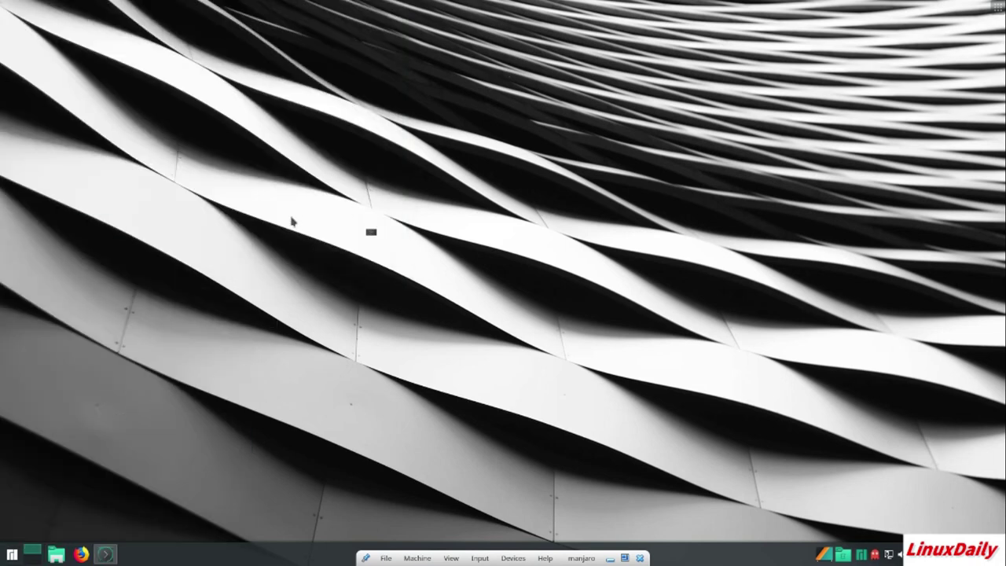
pyautogui.moveTo(236, 10); pyautogui.dragTo(405, 73)
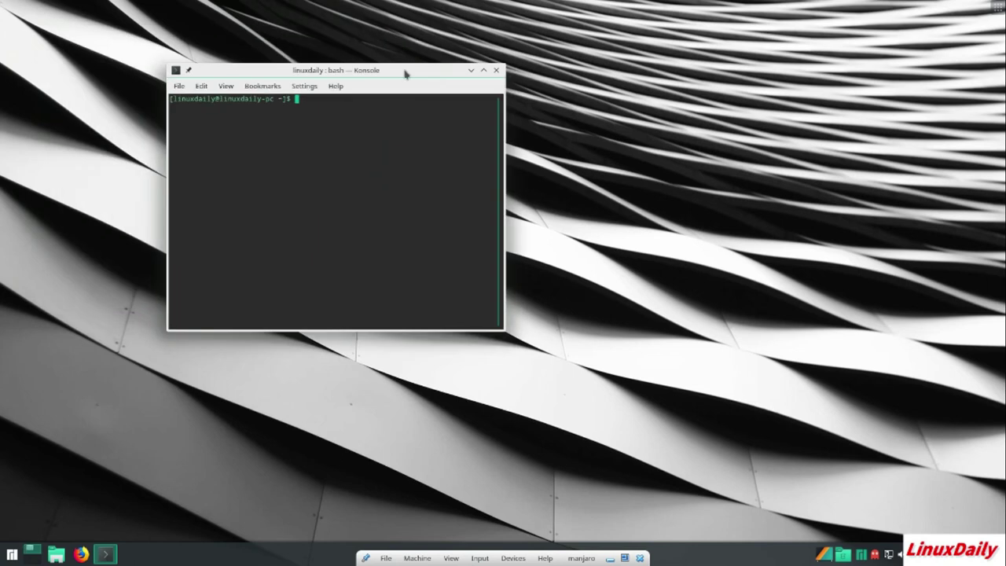
# Step: Run sudo pacman -Syu, accept the keyring and replacement prompts, then interrupt the download
pyautogui.write('pacman -S')
pyautogui.press('BackSpace')
pyautogui.press('BackSpace')
pyautogui.press('BackSpace')
pyautogui.press('BackSpace')
pyautogui.press('BackSpace')
pyautogui.press('BackSpace')
pyautogui.press('BackSpace')
pyautogui.press('BackSpace')
pyautogui.press('BackSpace')
pyautogui.press('BackSpace')
pyautogui.write('sudo pacman -Syu')
pyautogui.press('Return')
pyautogui.press('Return')
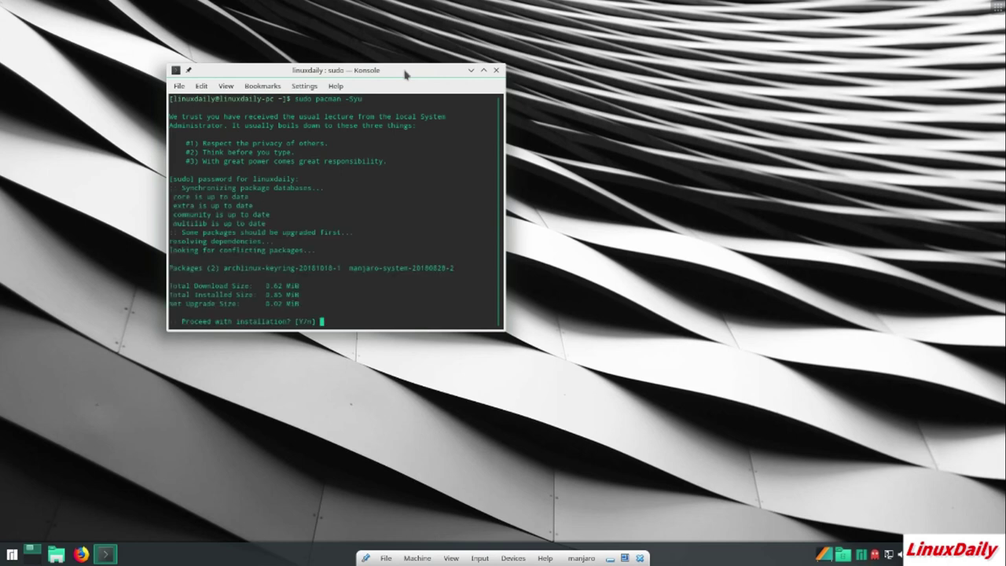
pyautogui.press('Return')
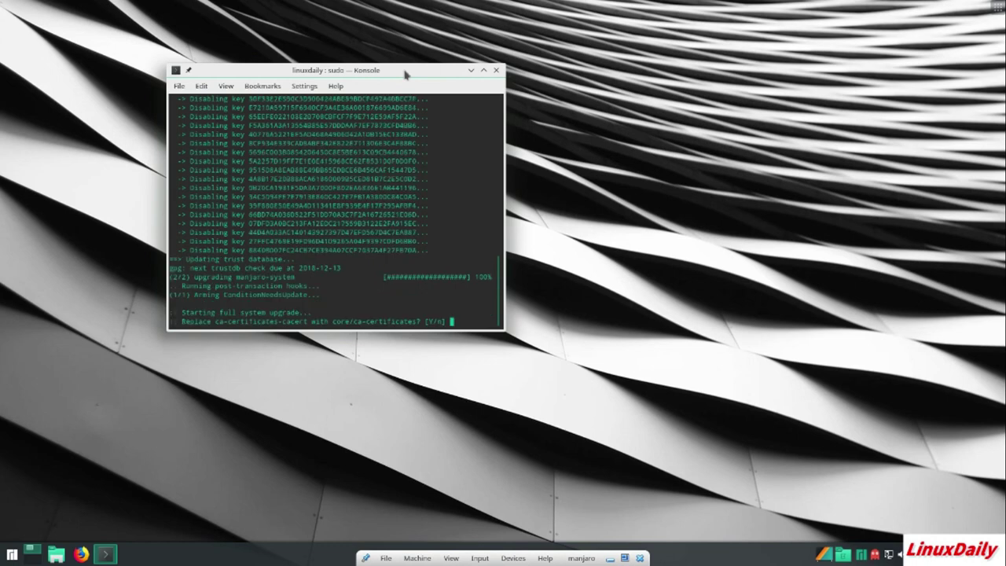
pyautogui.press('Return')
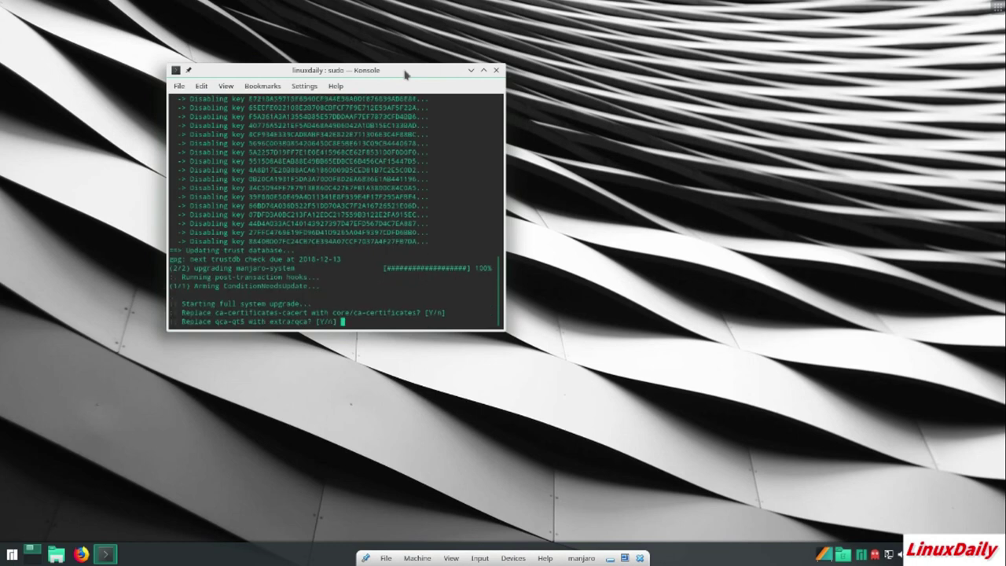
pyautogui.press('Return')
pyautogui.press('Return')
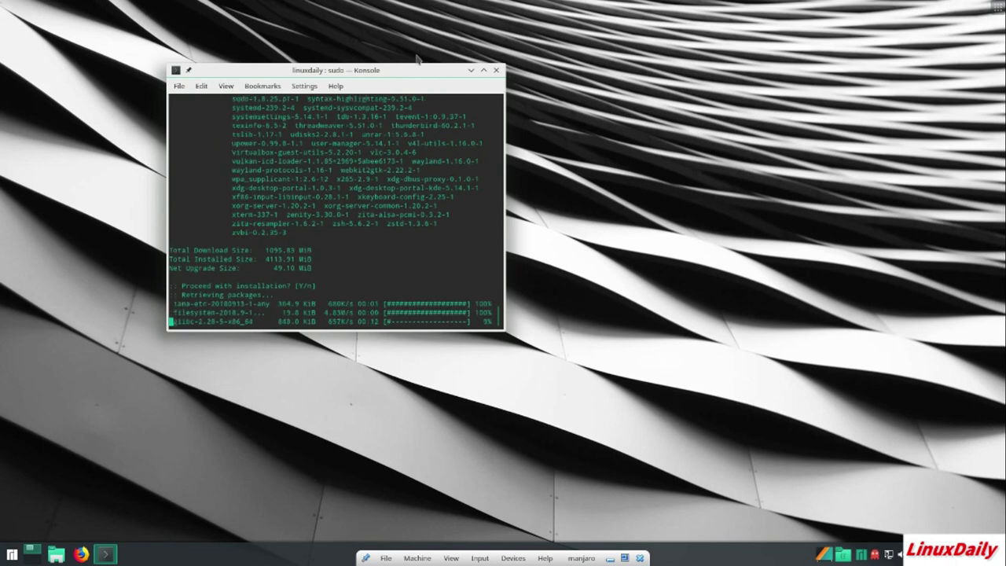
pyautogui.hotkey('ctrl', 'c')
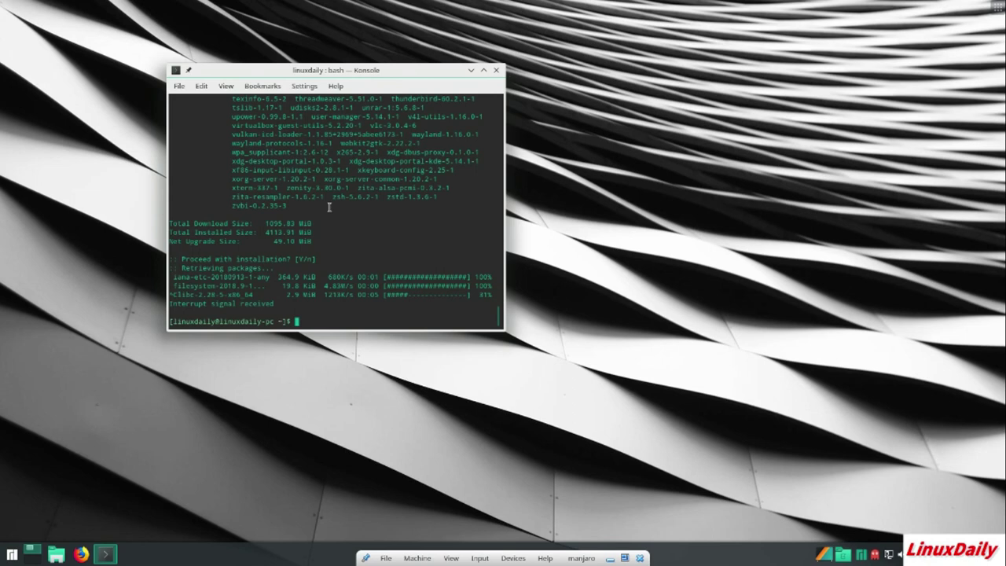
# Step: Install screenfetch with pacman -S, rerunning as root via sudo !! and confirming
pyautogui.write('pacman -S')
pyautogui.write('y')
pyautogui.press('BackSpace')
pyautogui.press('BackSpace')
pyautogui.write('screenfetch')
pyautogui.press('Return')
pyautogui.write('sudo !!')
pyautogui.press('Return')
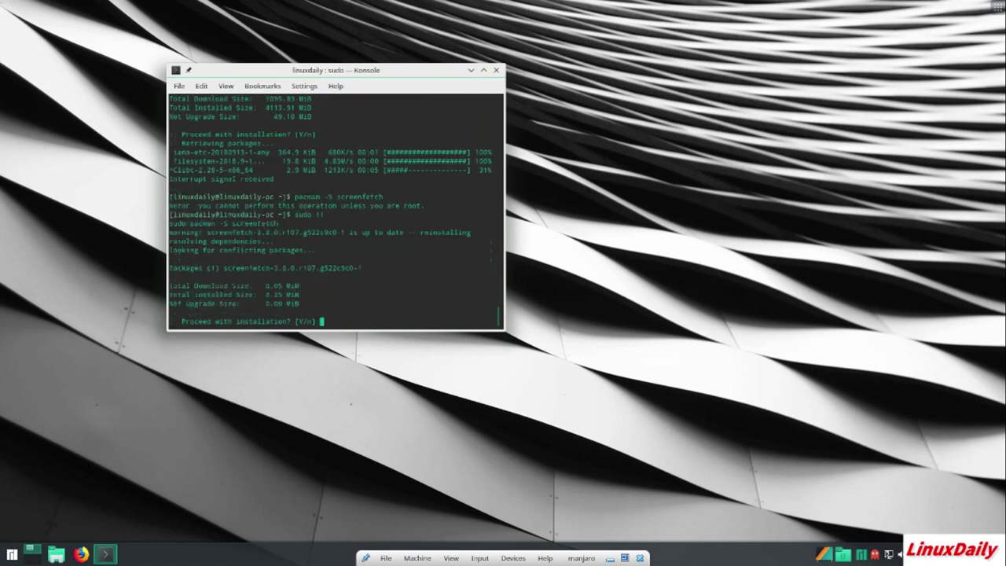
pyautogui.press('Return')
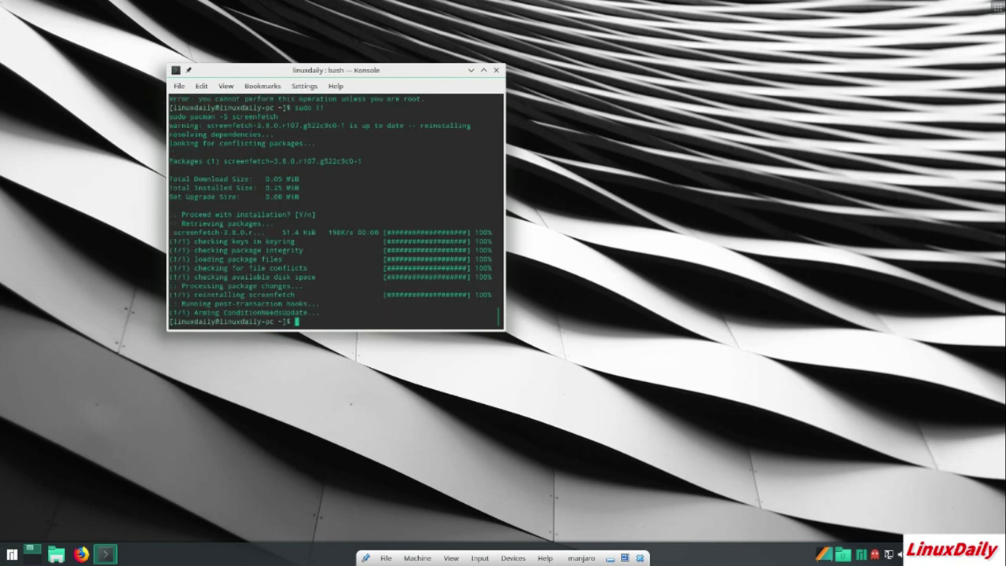
# Step: Run screenfetch to print the Manjaro system summary, then close Konsole
pyautogui.write('screenfetch')
pyautogui.press('Return')
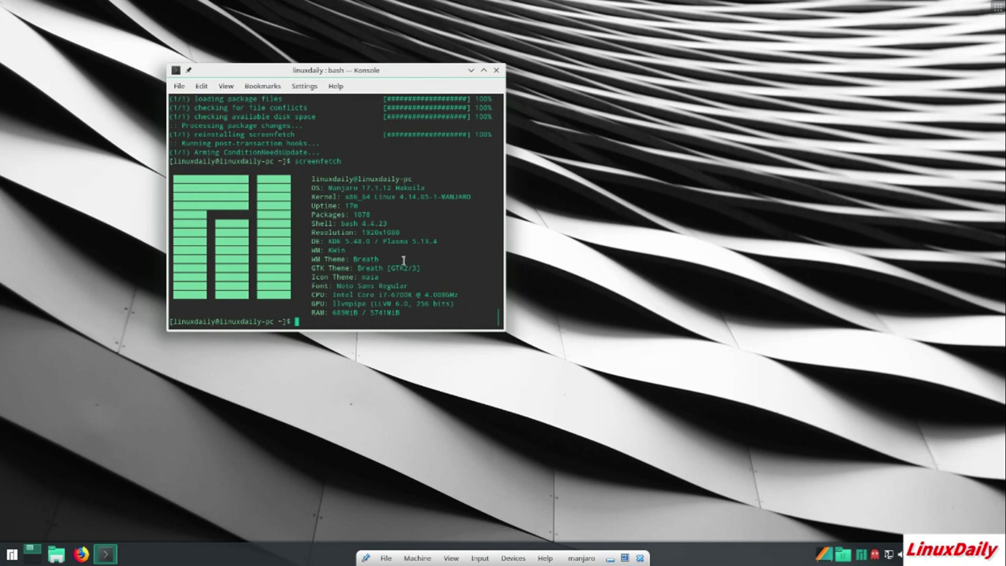
pyautogui.hotkey('ctrl', 'd')
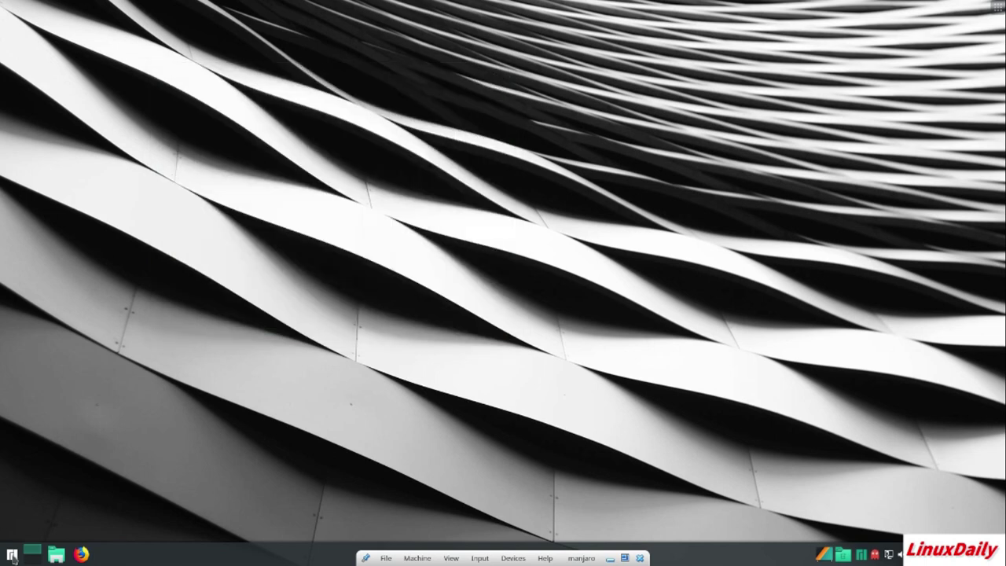
# Step: Launch Octopi from the launcher search with 'oct' and maximize its window
pyautogui.click(14, 554)
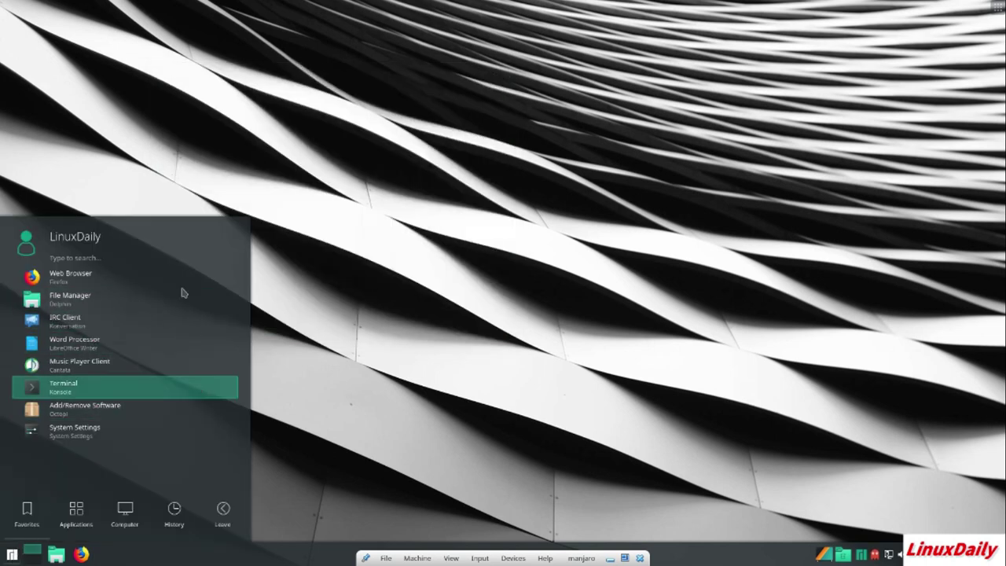
pyautogui.click(117, 254)
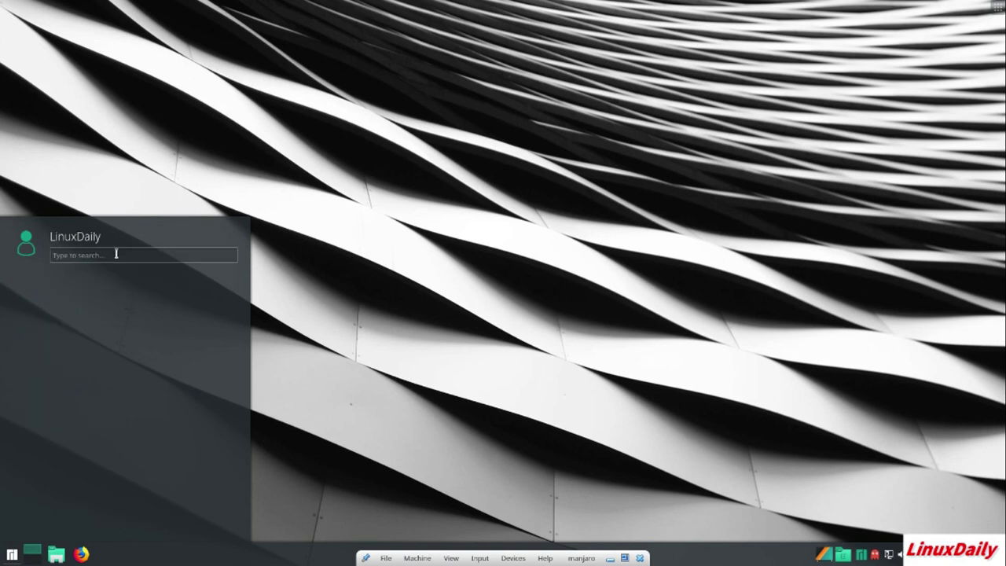
pyautogui.write('oct')
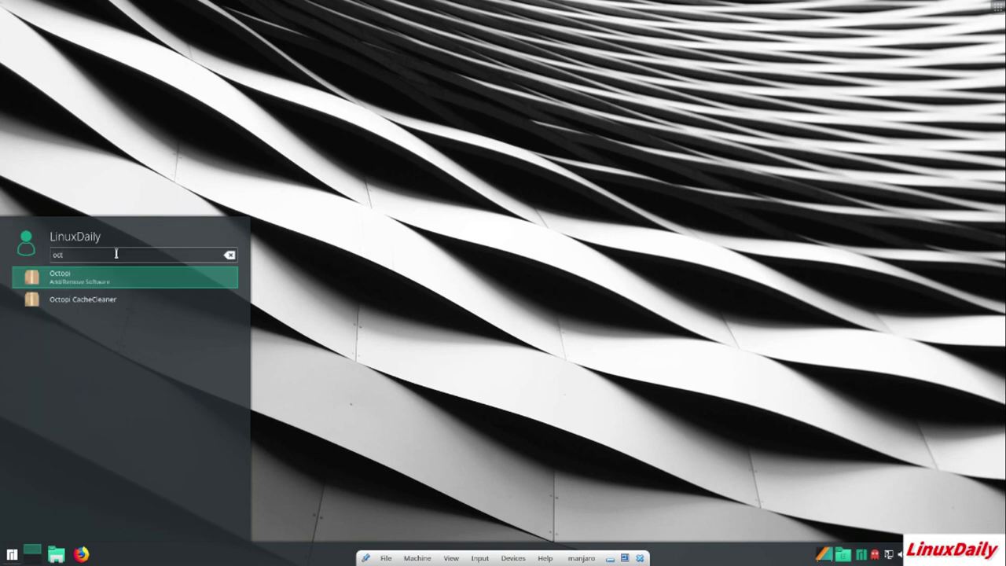
pyautogui.press('Return')
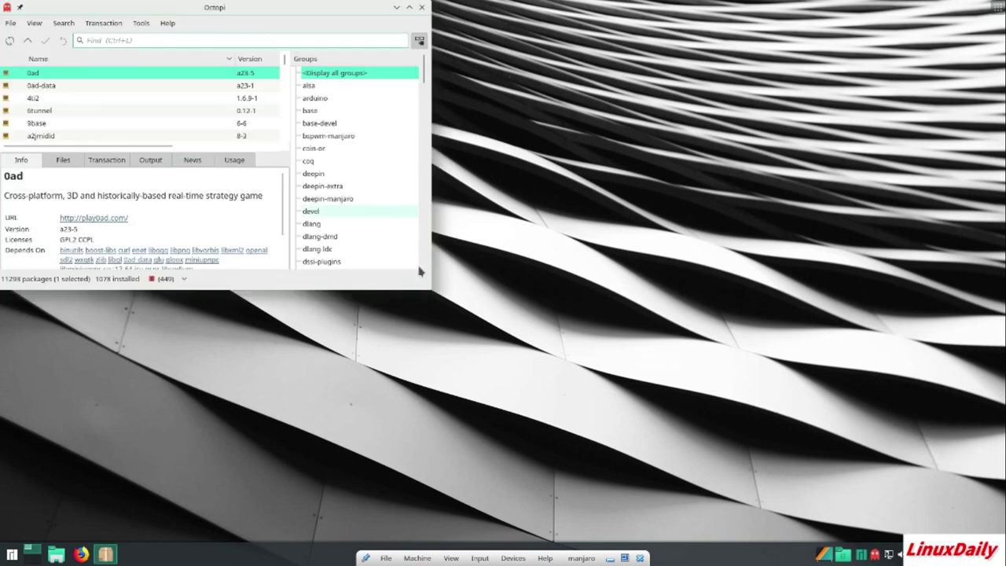
pyautogui.click(408, 8)
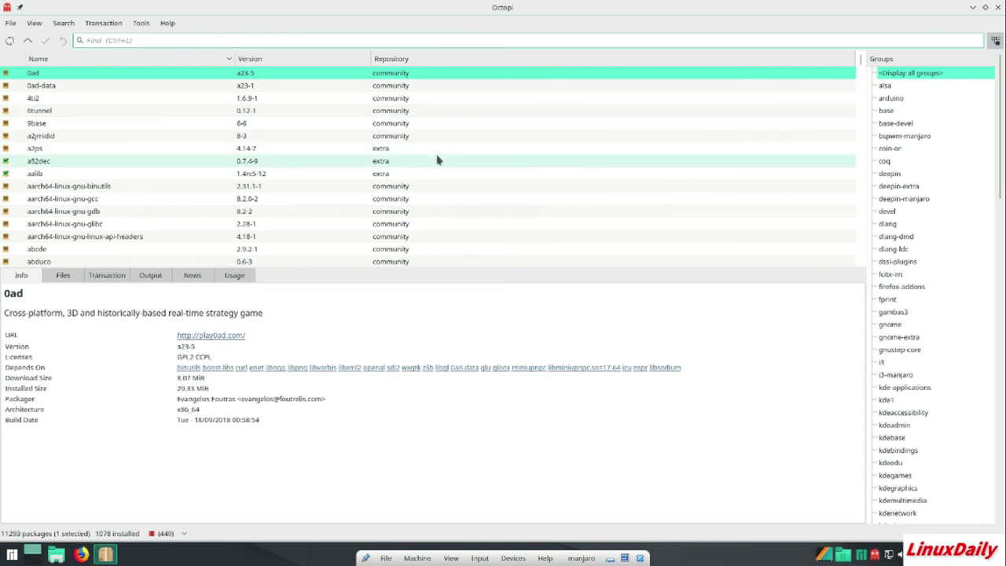
# Step: Browse the i3-manjaro and alsa groups, viewing artwork-i3 files and python-pyalsa details, then close Octopi
pyautogui.click(916, 376)
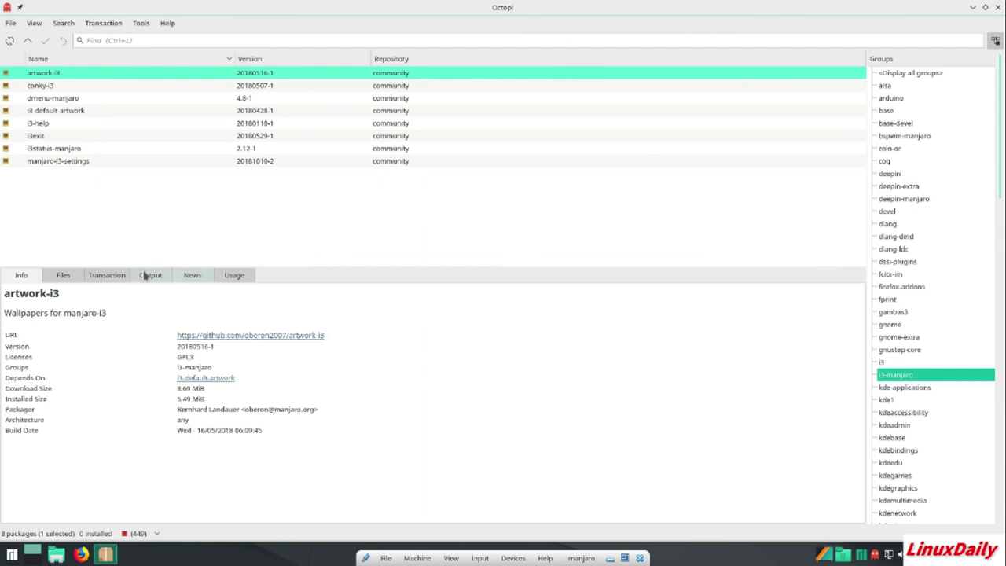
pyautogui.click(51, 276)
pyautogui.click(888, 86)
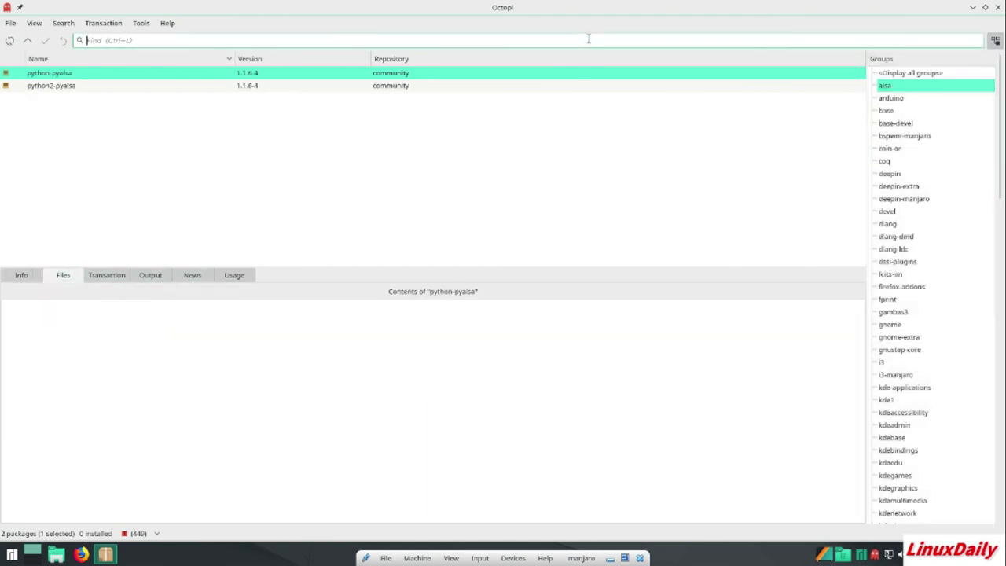
pyautogui.click(588, 38)
pyautogui.write('screenfetch')
pyautogui.press('BackSpace')
pyautogui.press('BackSpace')
pyautogui.press('BackSpace')
pyautogui.press('BackSpace')
pyautogui.press('BackSpace')
pyautogui.press('BackSpace')
pyautogui.press('BackSpace')
pyautogui.press('BackSpace')
pyautogui.press('BackSpace')
pyautogui.press('BackSpace')
pyautogui.press('BackSpace')
pyautogui.click(25, 275)
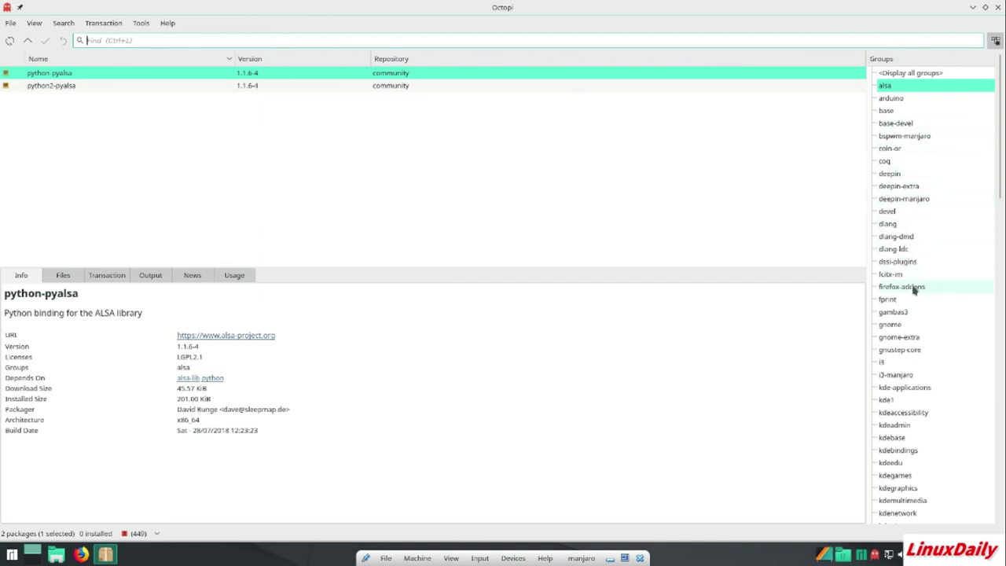
pyautogui.click(997, 7)
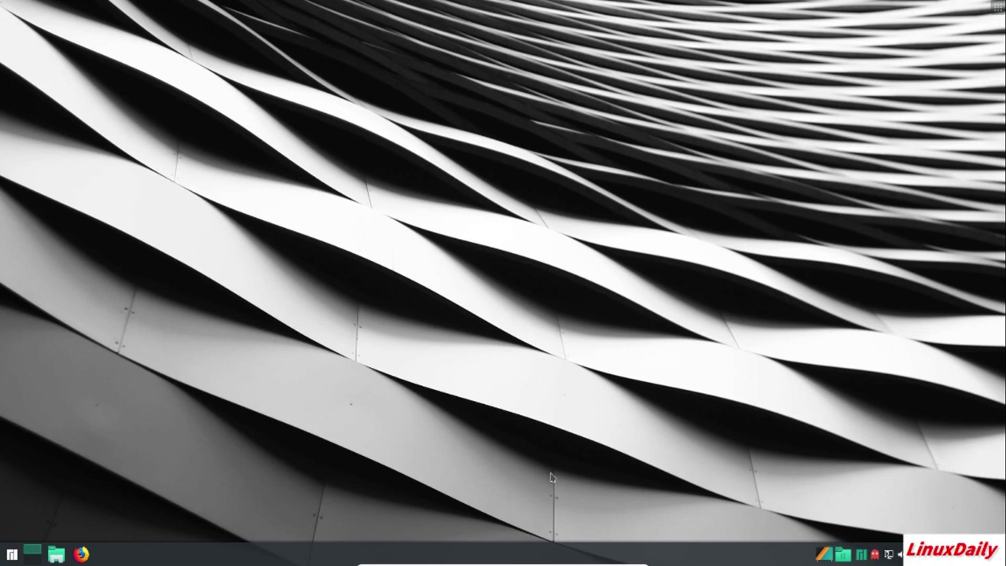
pyautogui.click(12, 552)
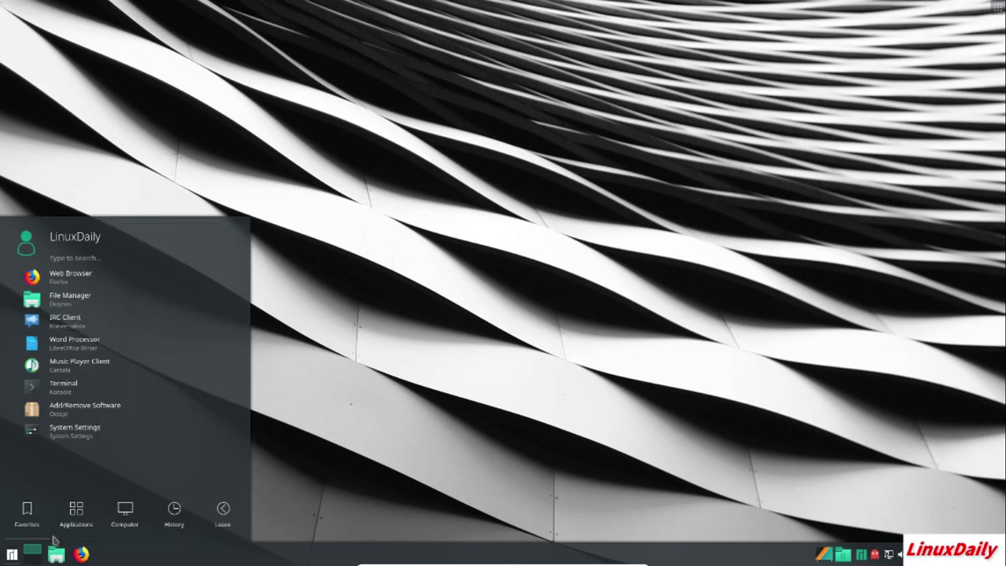
pyautogui.click(436, 345)
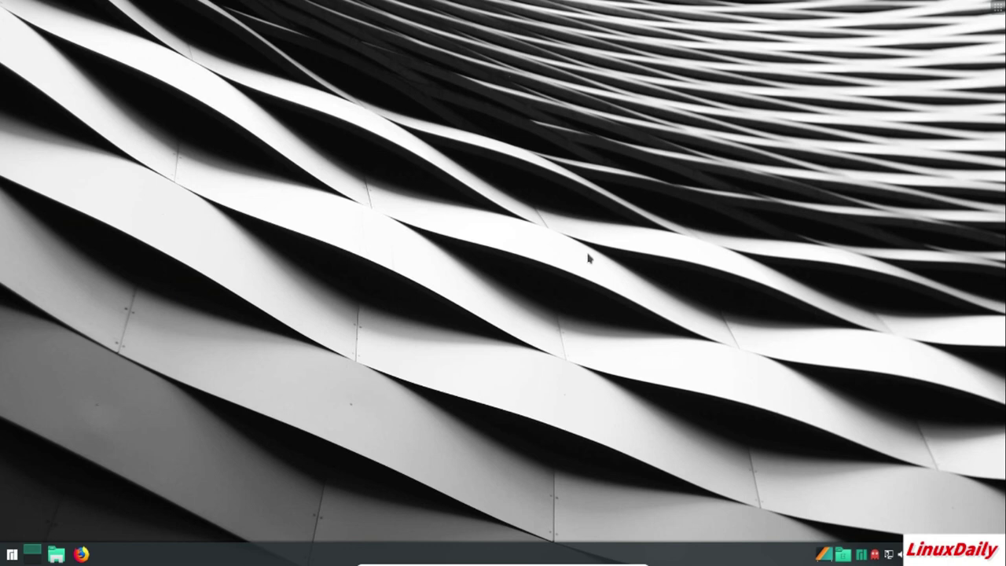